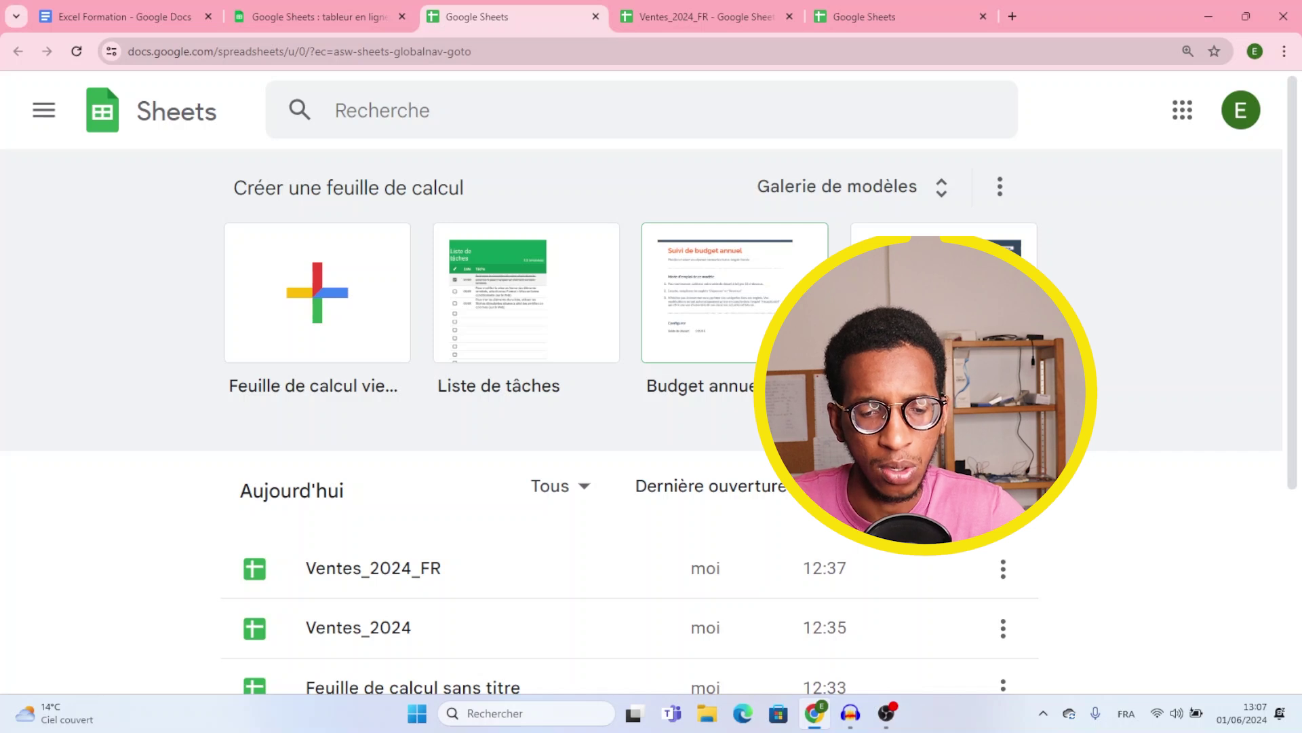
Launch Excel from the recent apps in the Windows search.
{"action": "left_click", "coordinate": [566, 712]}
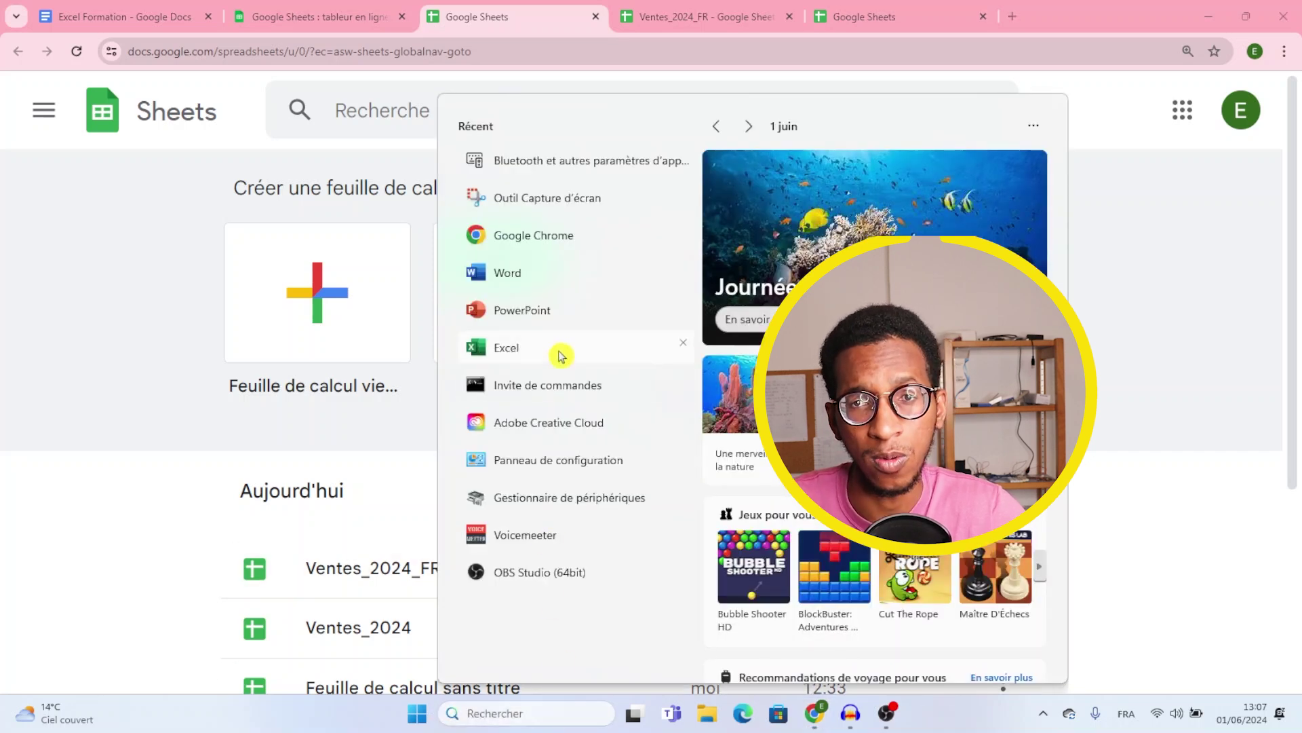
{"action": "left_click", "coordinate": [559, 354]}
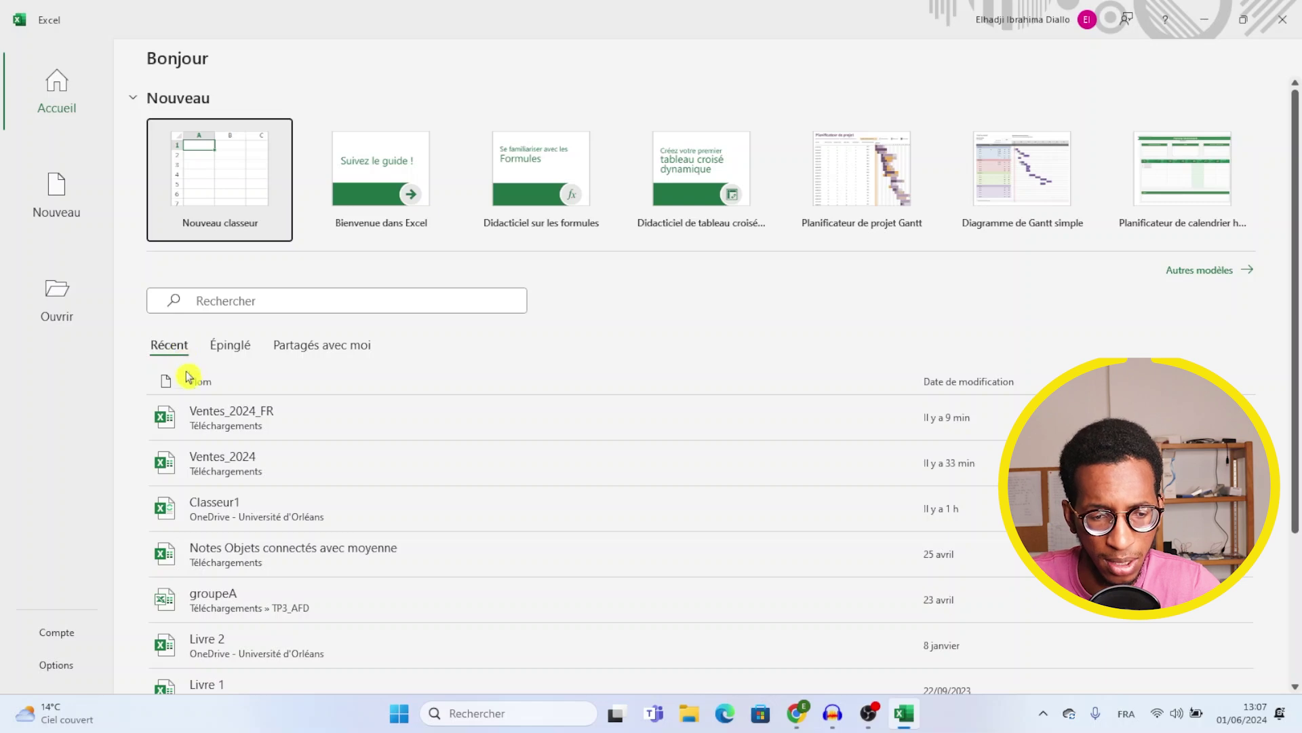
Look through the recent, pinned and shared workbooks on the start page.
{"action": "scroll", "coordinate": [228, 505], "scroll_direction": "down", "scroll_amount": 2}
{"action": "scroll", "coordinate": [231, 523], "scroll_direction": "up", "scroll_amount": 1}
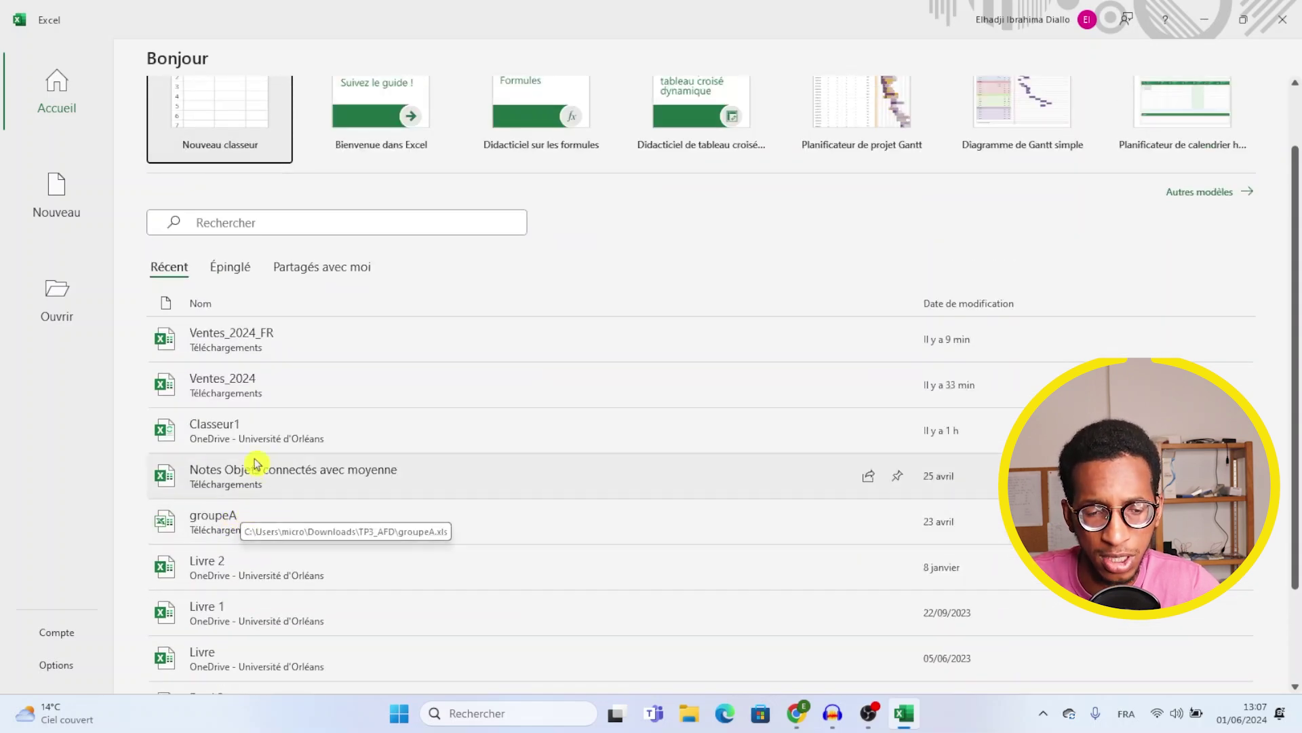
{"action": "scroll", "coordinate": [281, 407], "scroll_direction": "down", "scroll_amount": 2}
{"action": "scroll", "coordinate": [282, 424], "scroll_direction": "up", "scroll_amount": 2}
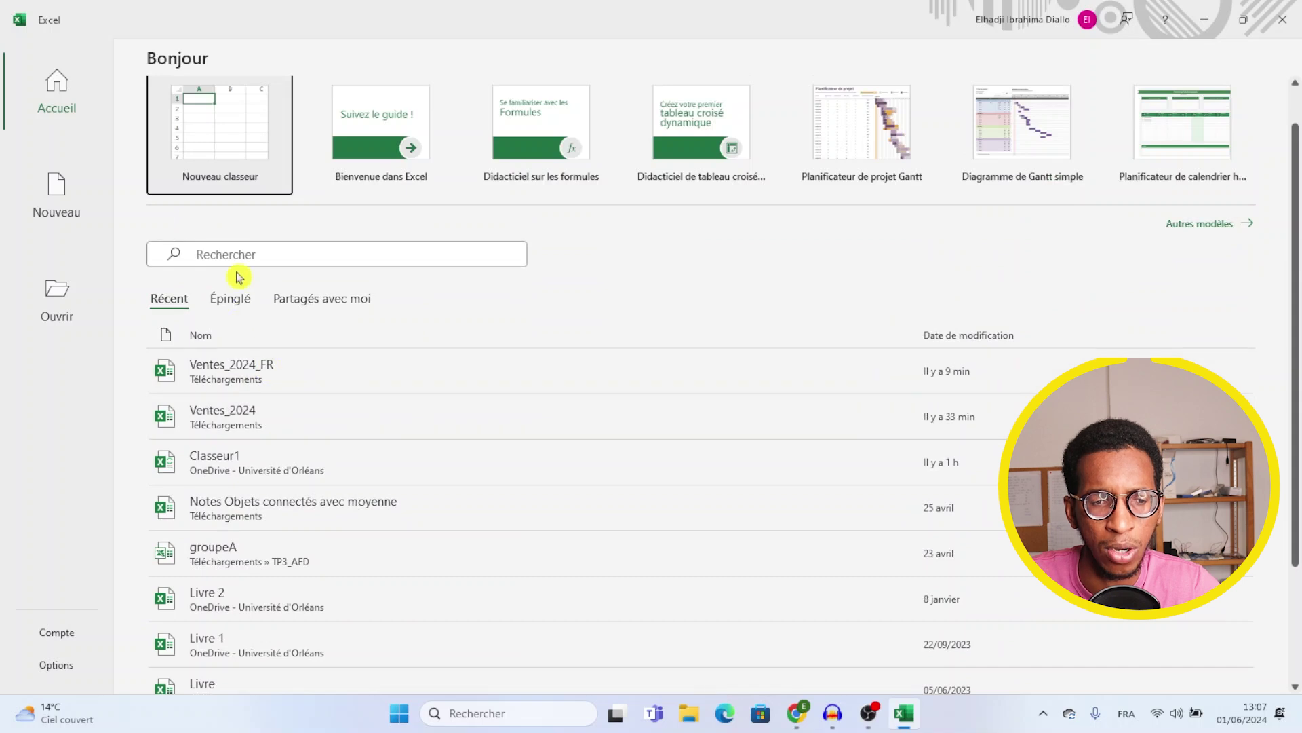
{"action": "left_click", "coordinate": [250, 251]}
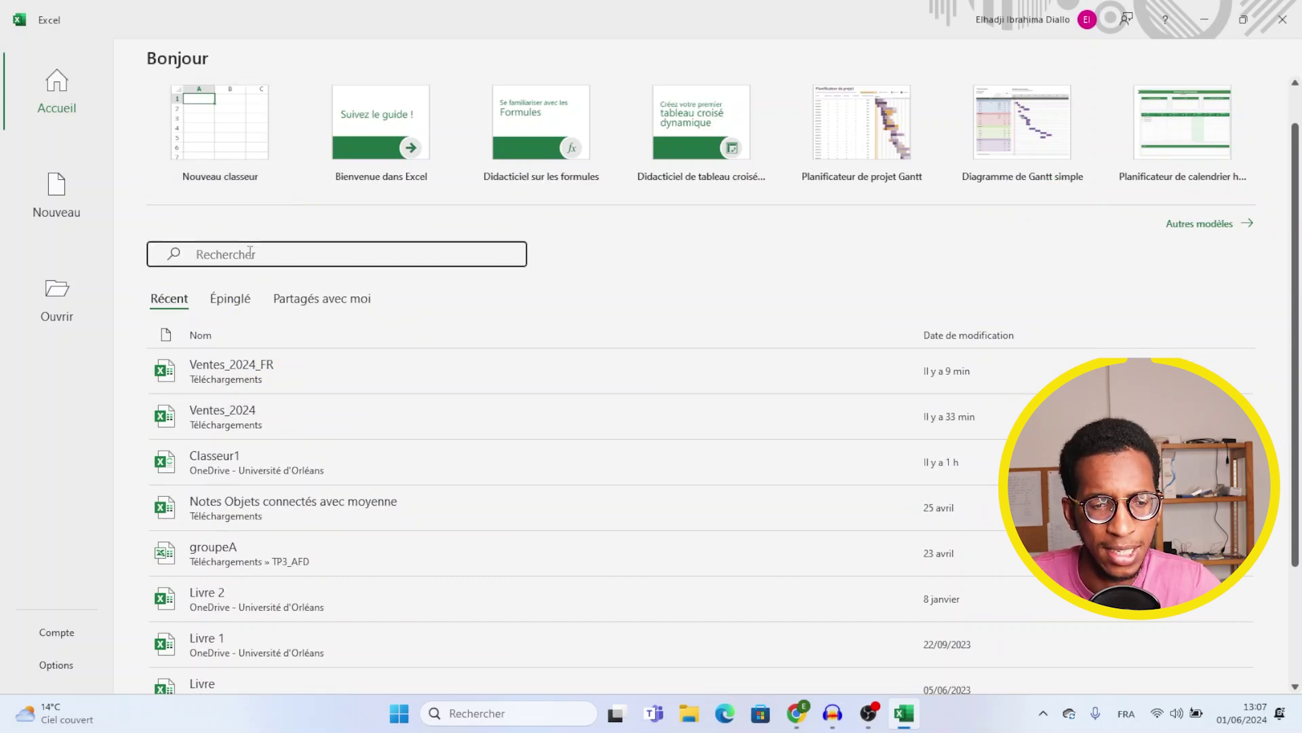
{"action": "left_click", "coordinate": [240, 307]}
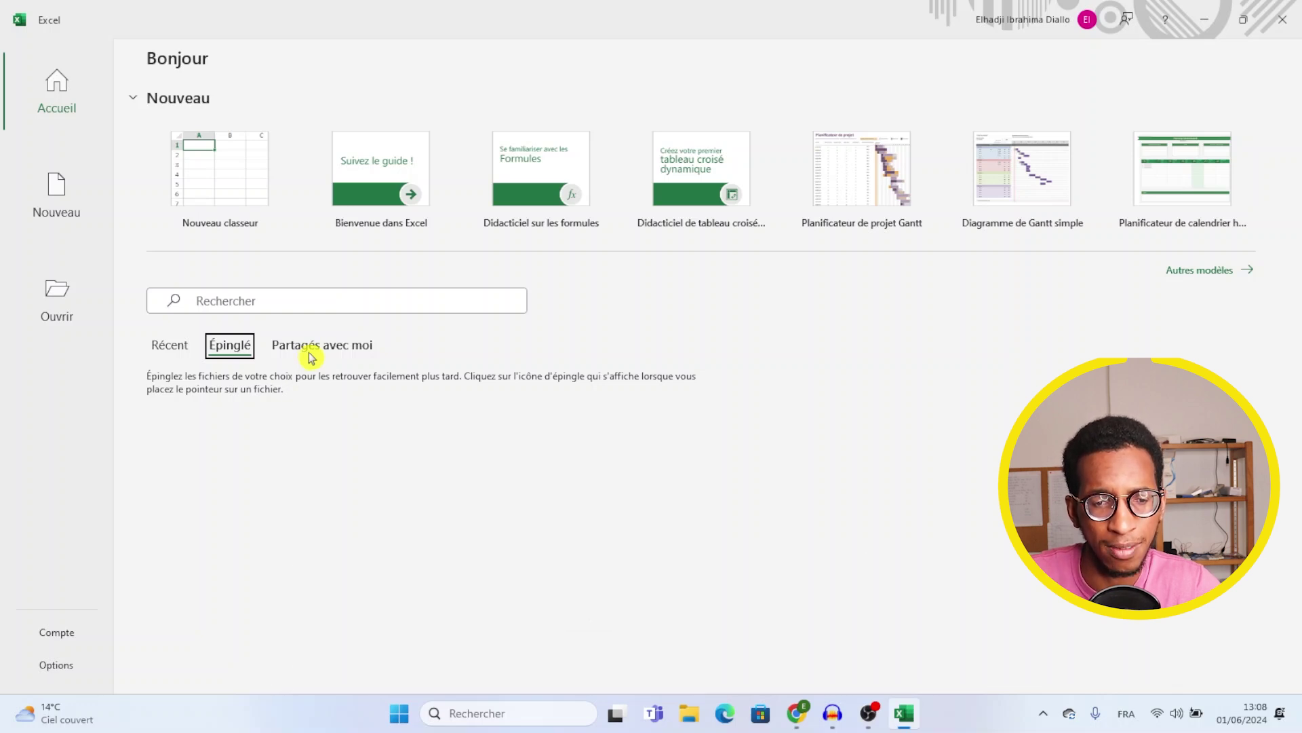
{"action": "left_click", "coordinate": [311, 353]}
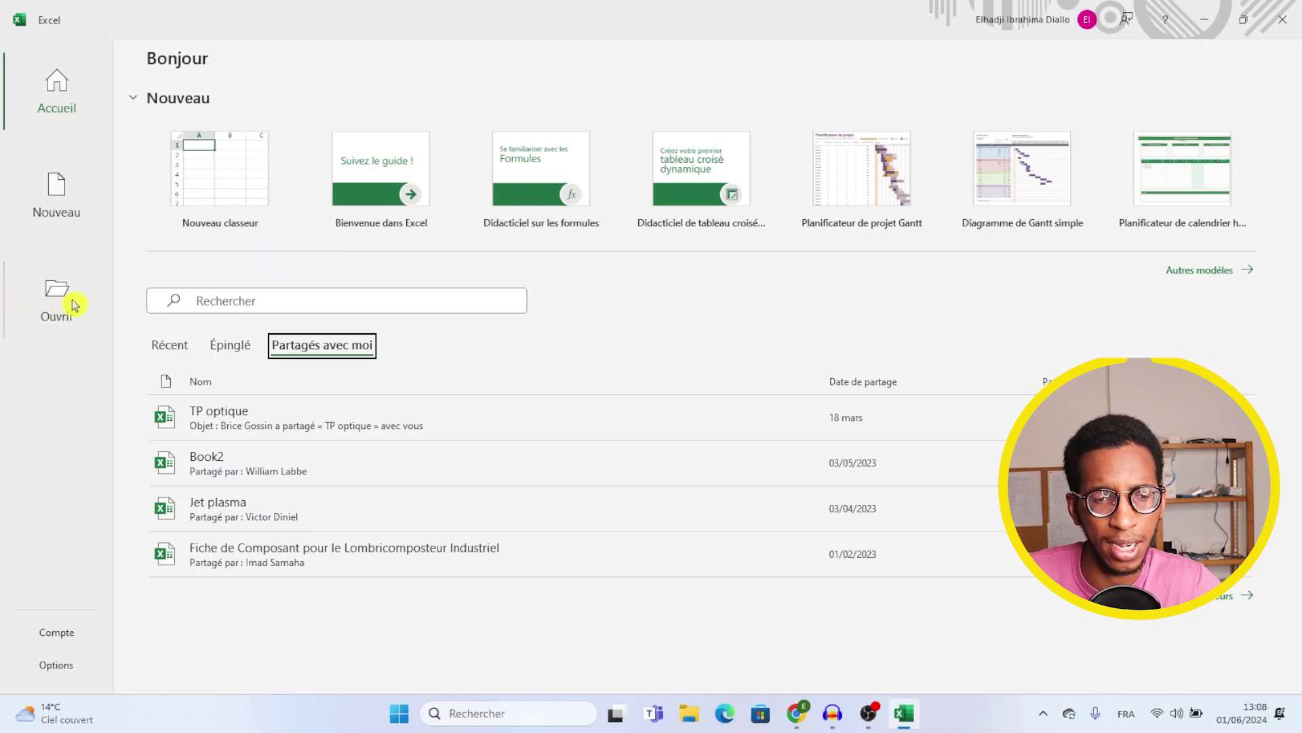
Create a new blank workbook, look over its file-management commands and return to the sheet.
{"action": "left_click", "coordinate": [224, 207]}
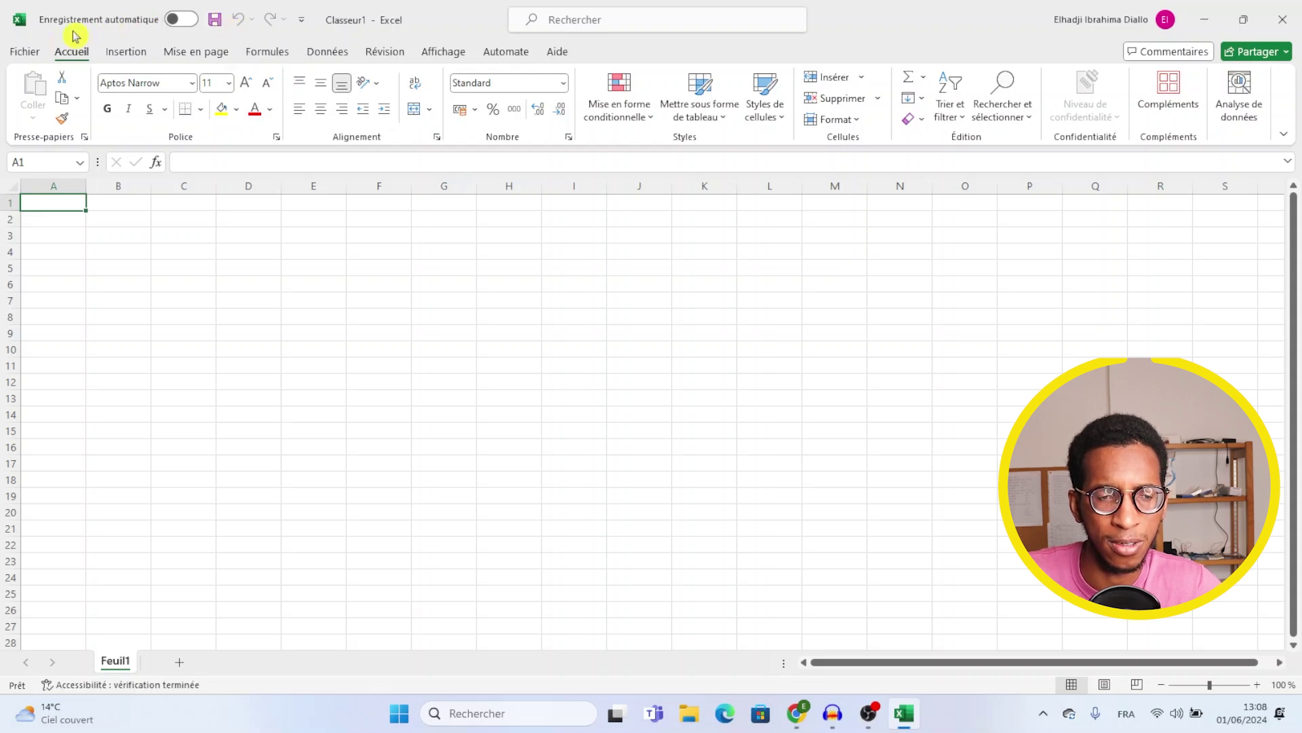
{"action": "left_click", "coordinate": [23, 54]}
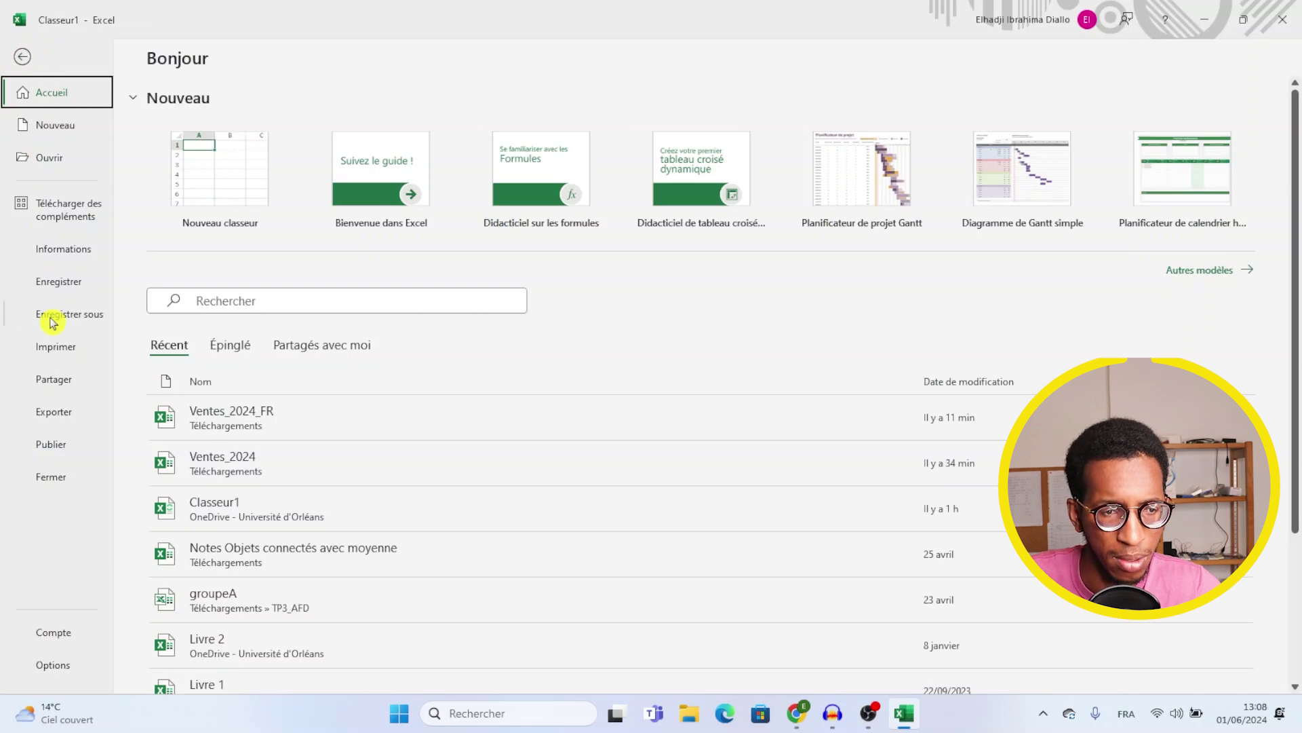
{"action": "left_click", "coordinate": [23, 57]}
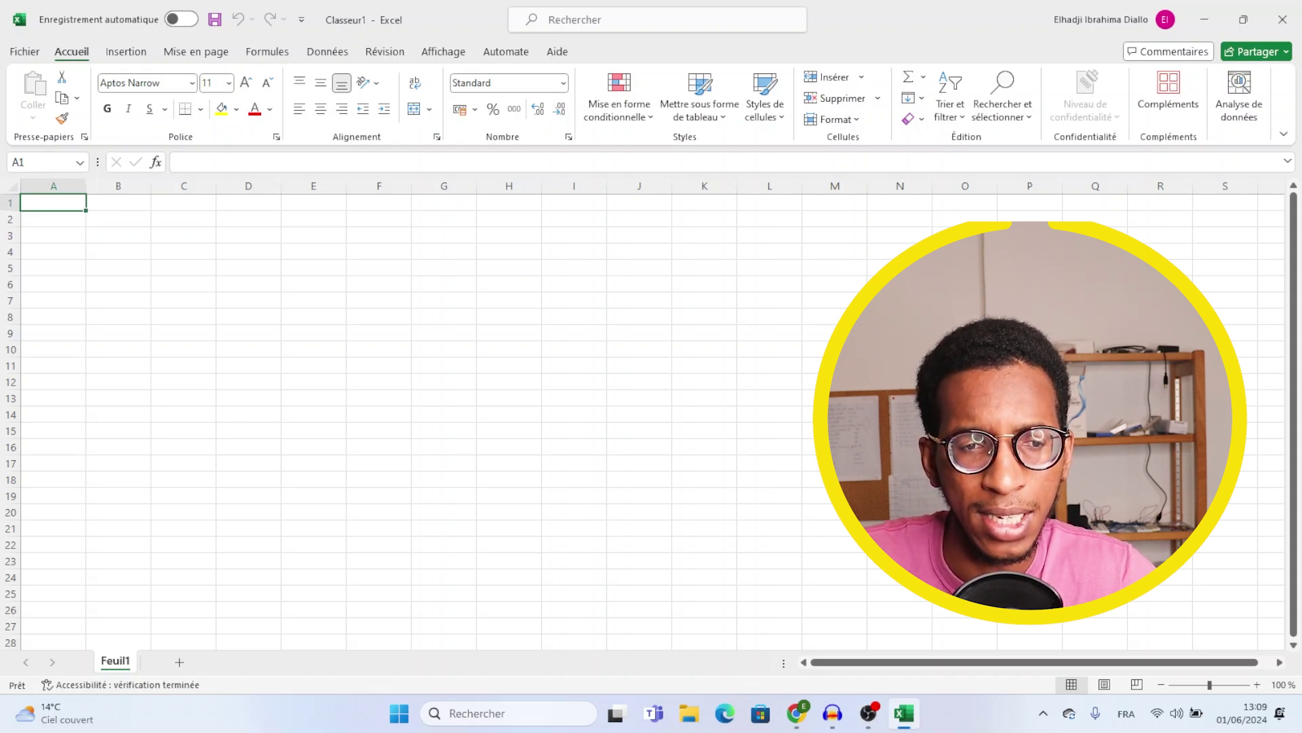
Enter Janvier 2024 in cell A1 and fill the monthly series down to December 2024 in A12.
{"action": "left_click", "coordinate": [163, 237]}
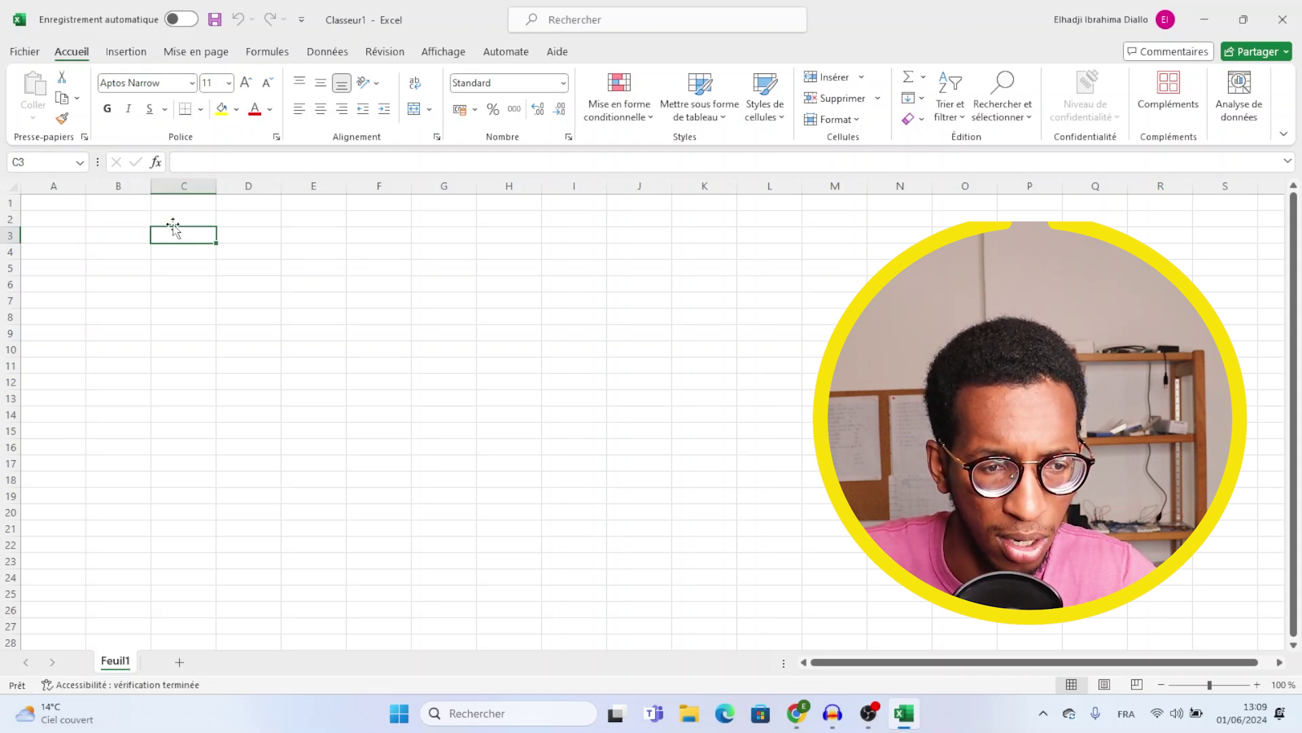
{"action": "left_click", "coordinate": [59, 207]}
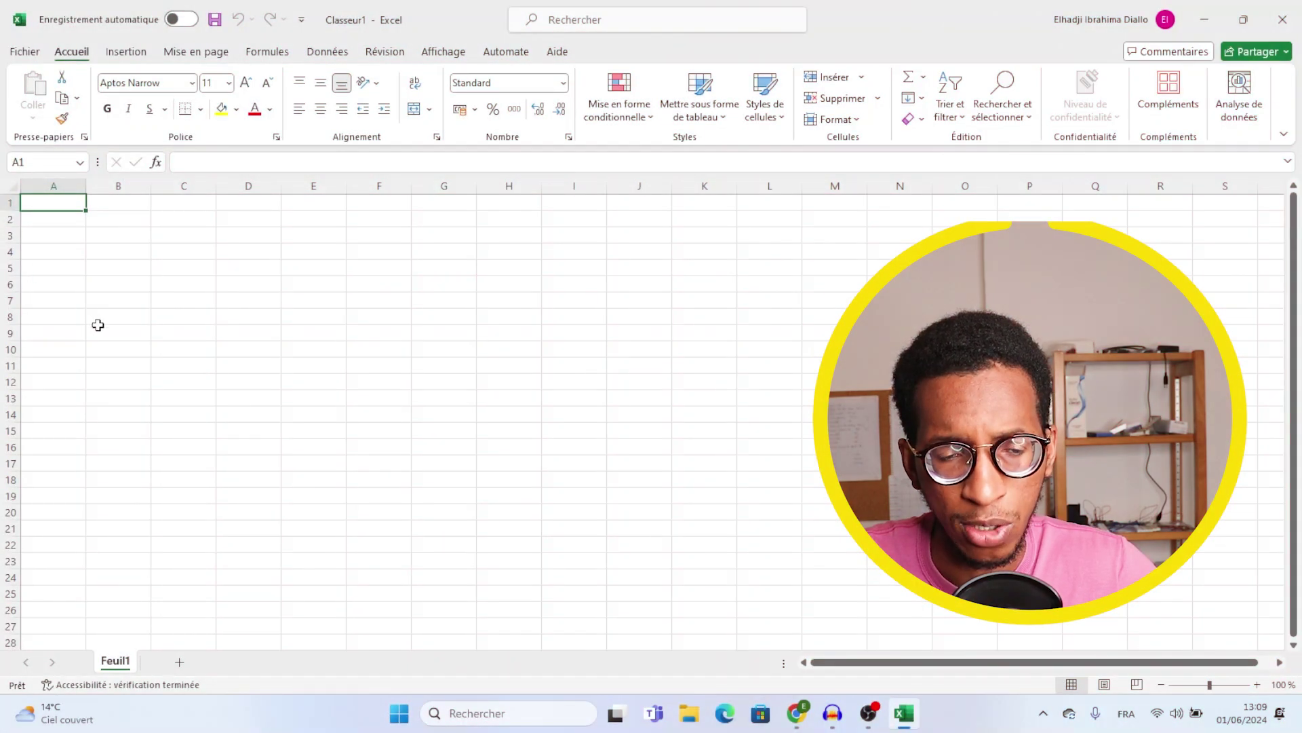
{"action": "scroll", "coordinate": [98, 326], "scroll_direction": "up", "scroll_amount": 7}
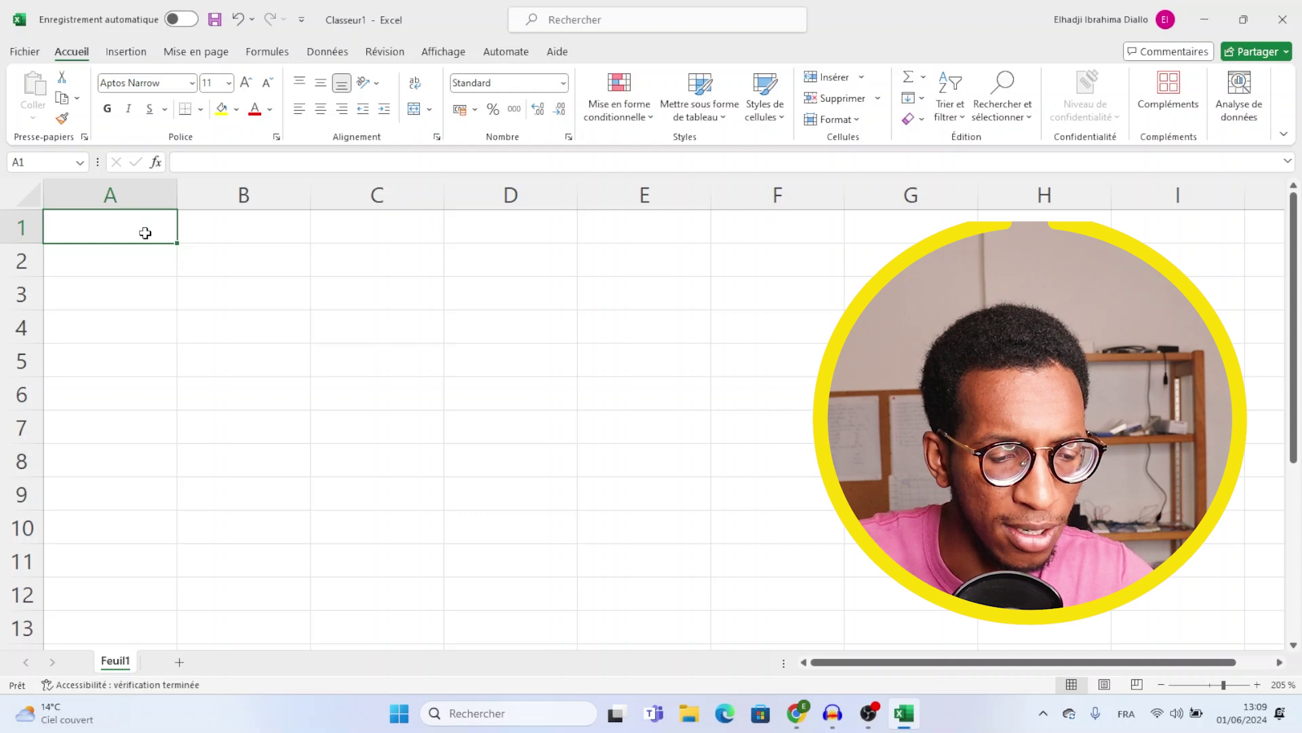
{"action": "type", "text": "Janvier 2024"}
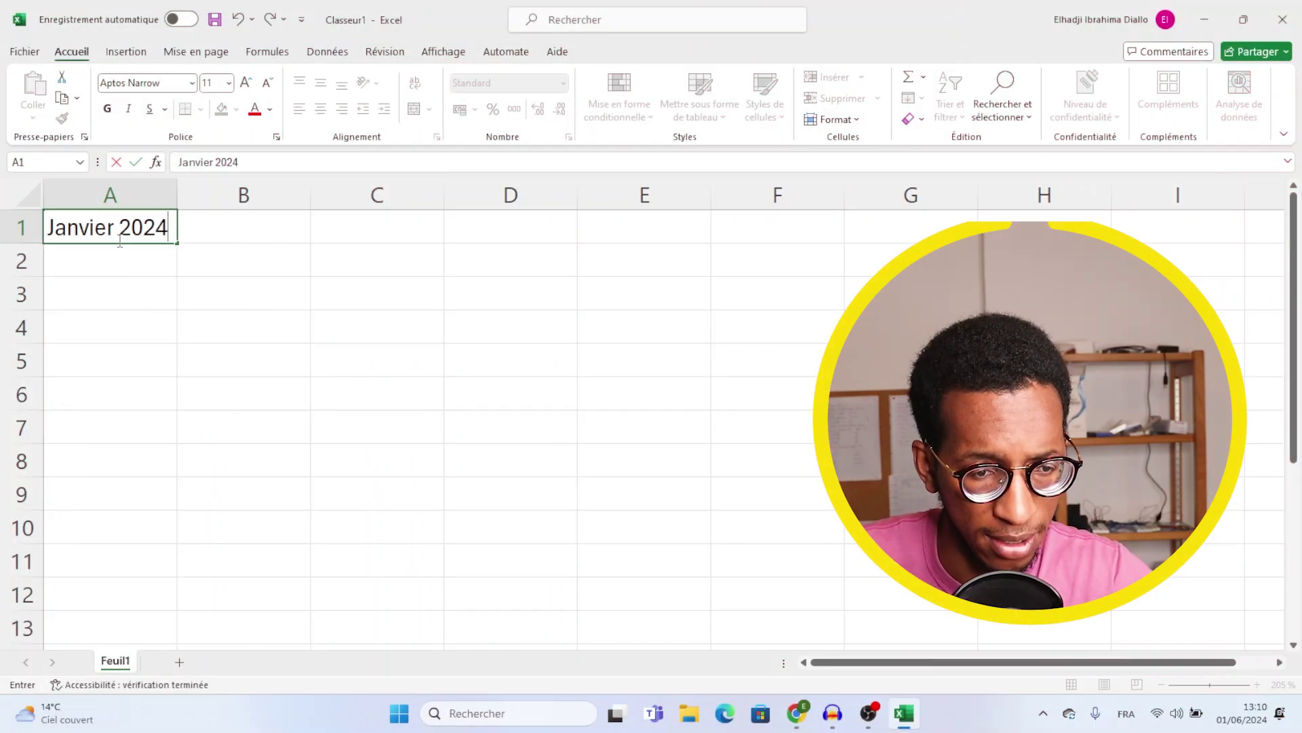
{"action": "key", "text": "Return"}
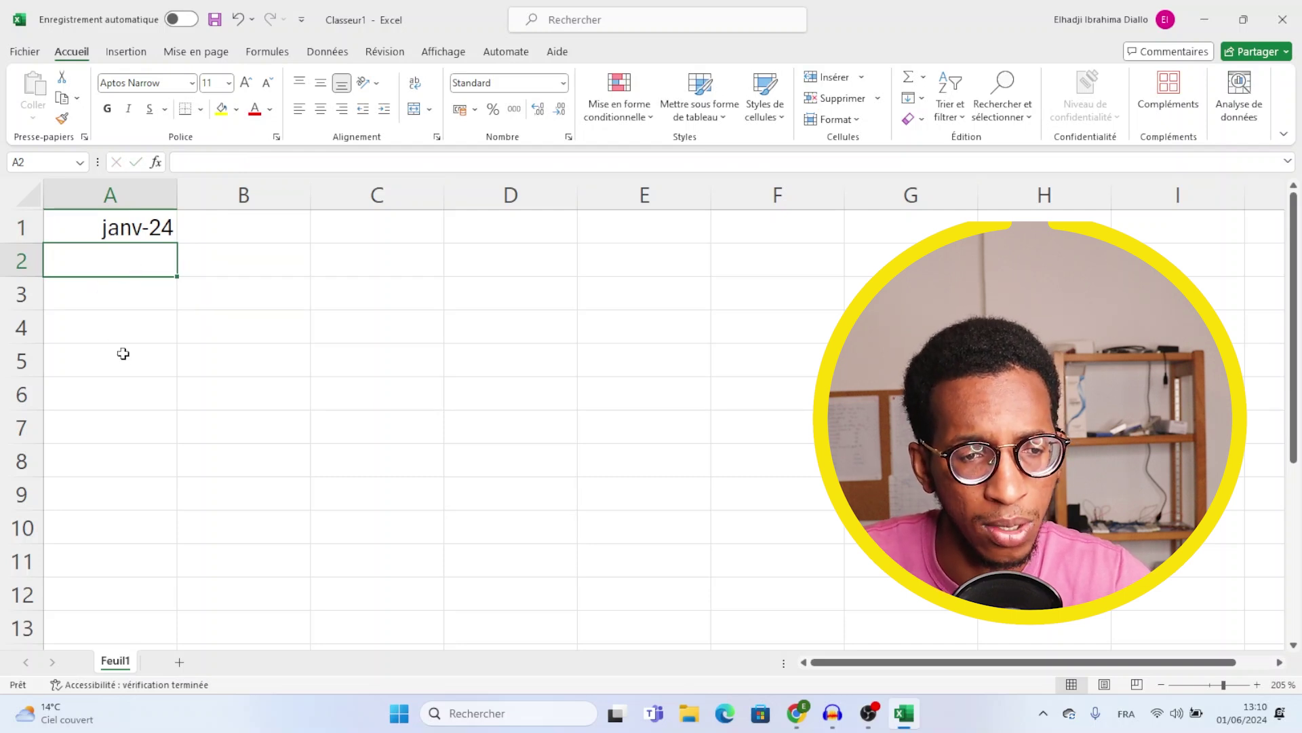
{"action": "left_click", "coordinate": [149, 228]}
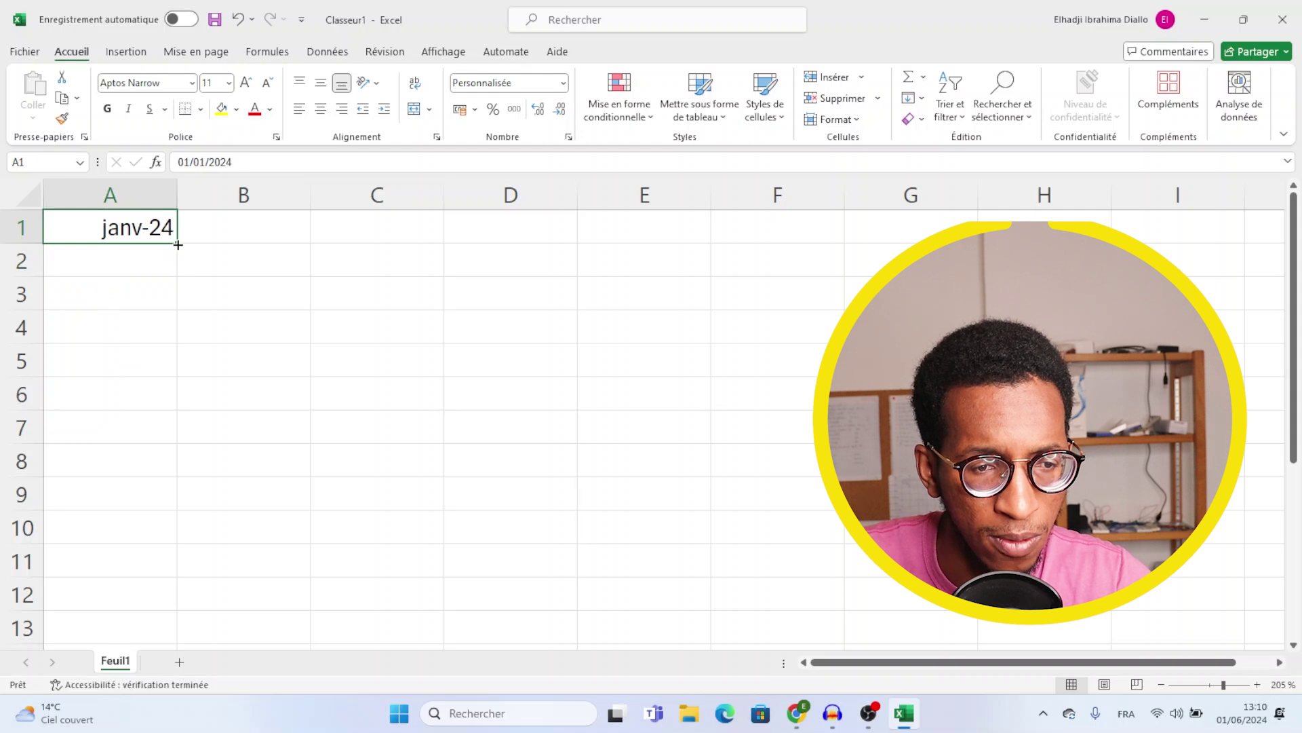
{"action": "left_click_drag", "start_coordinate": [178, 245], "coordinate": [168, 593]}
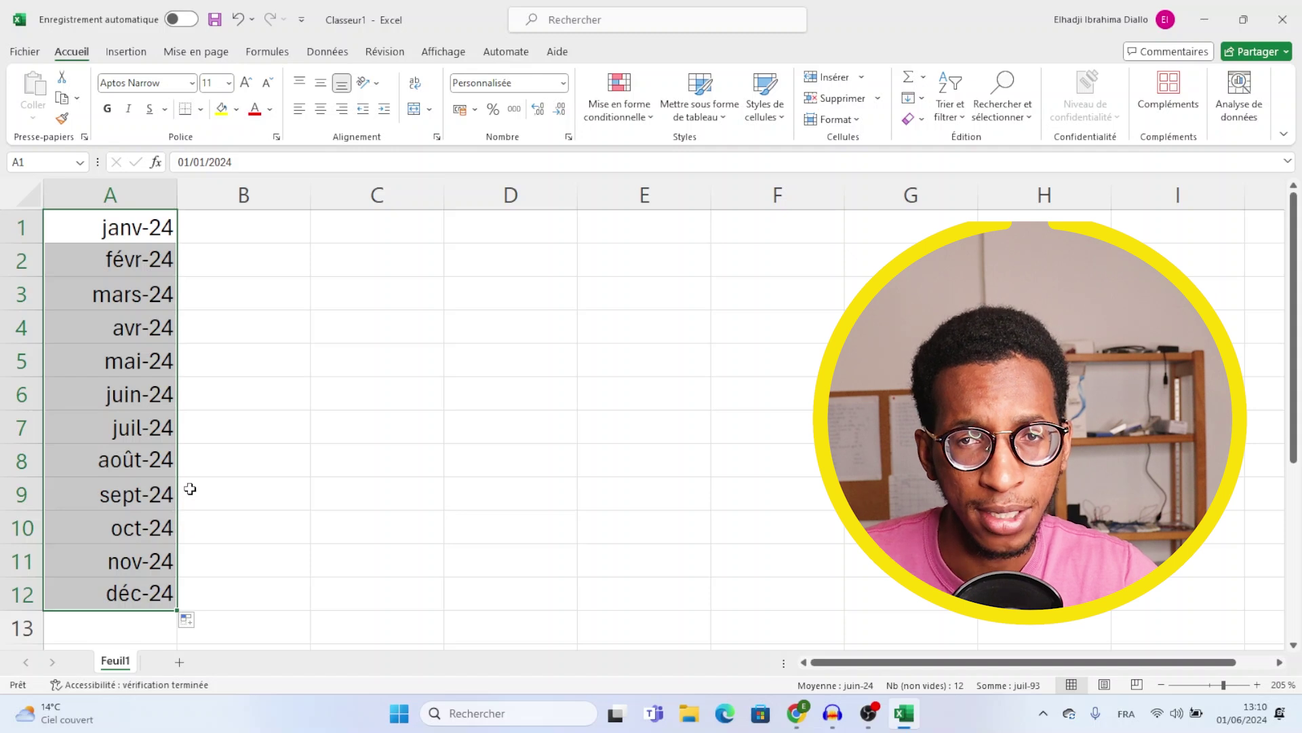
Try filling a weekday series from Lundi in C1 down to C10, and undo it.
{"action": "left_click", "coordinate": [384, 225]}
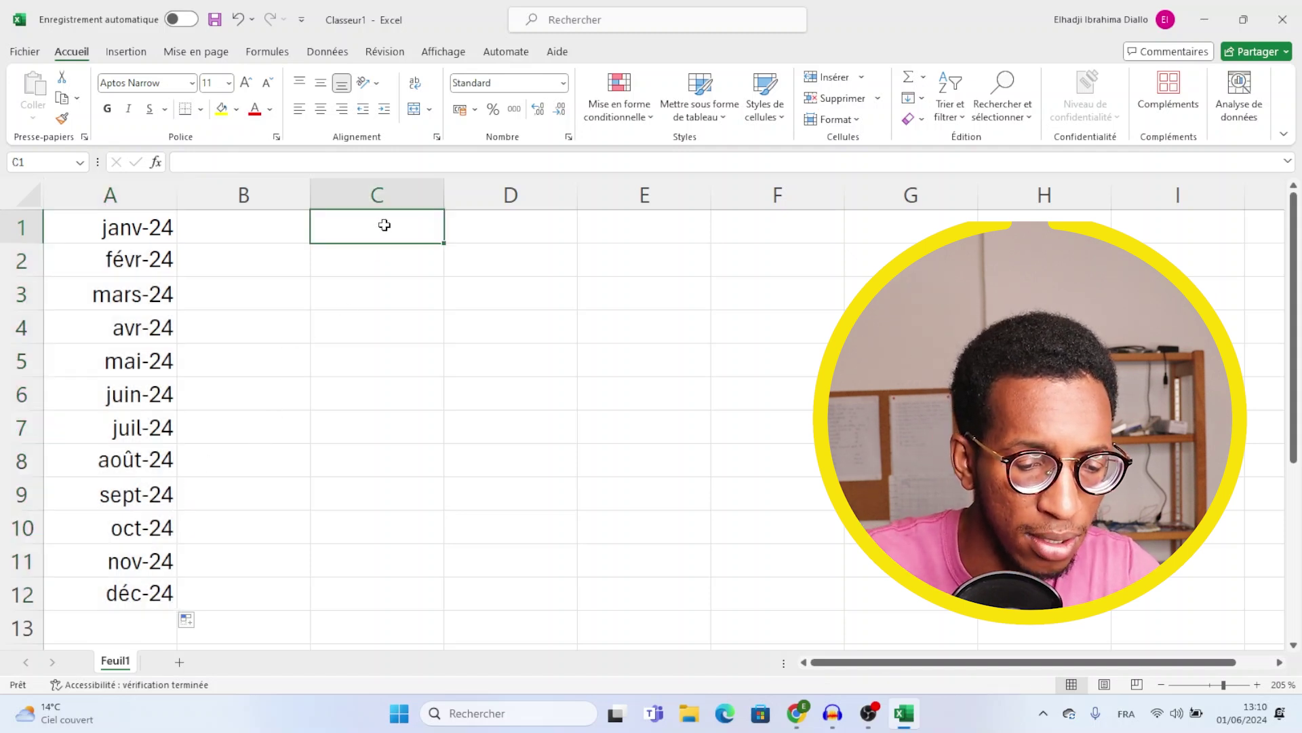
{"action": "type", "text": "Lundi"}
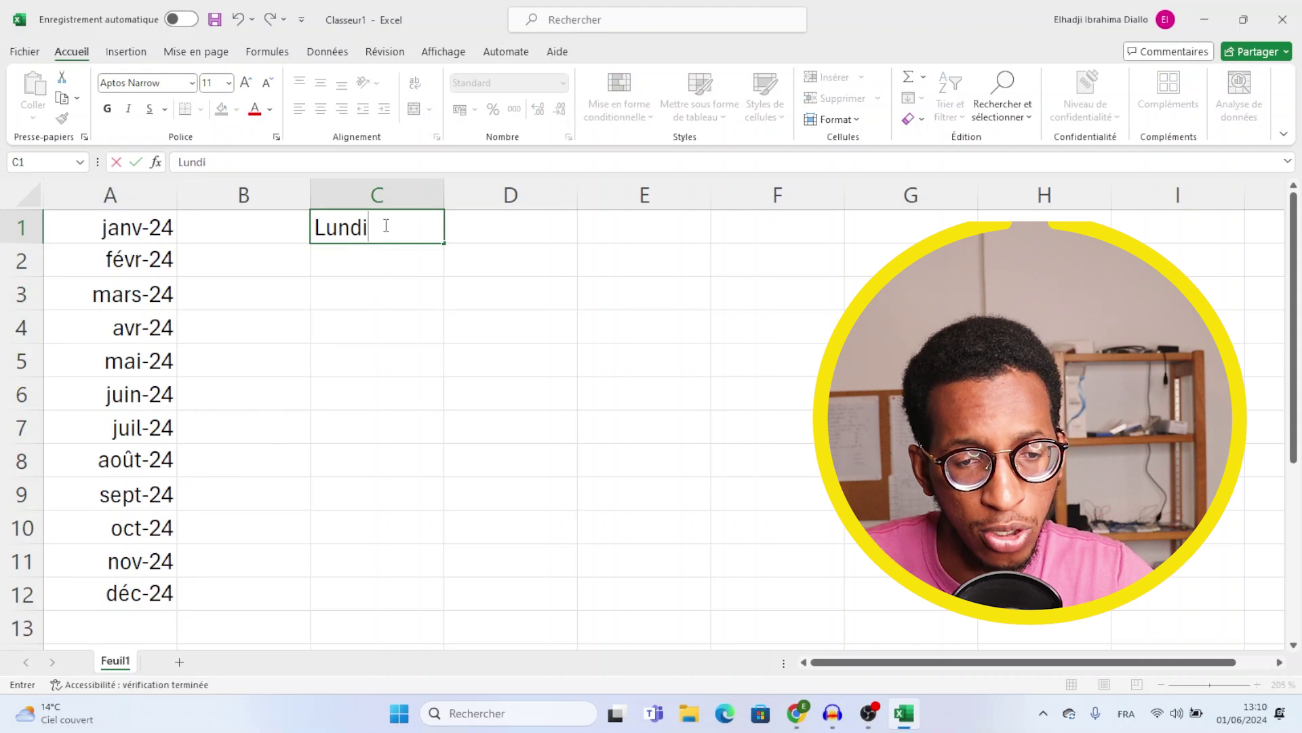
{"action": "left_click", "coordinate": [394, 271]}
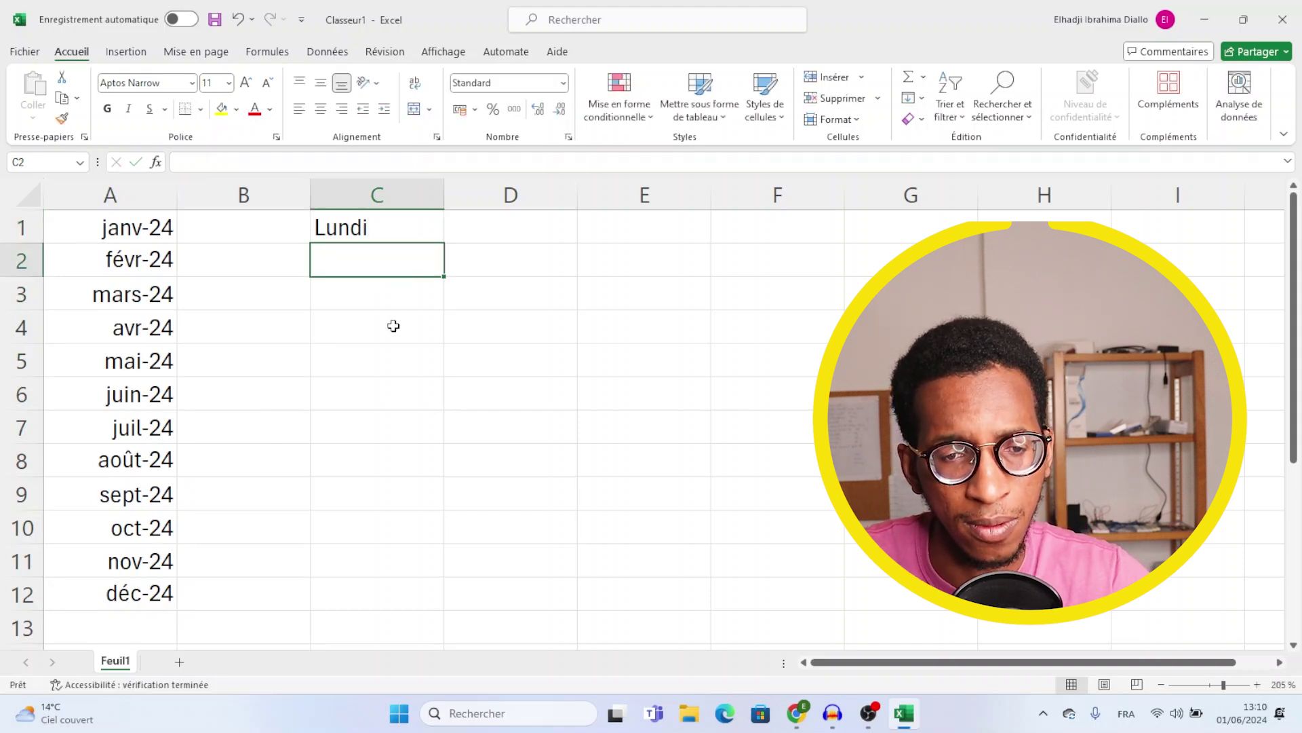
{"action": "left_click", "coordinate": [434, 227]}
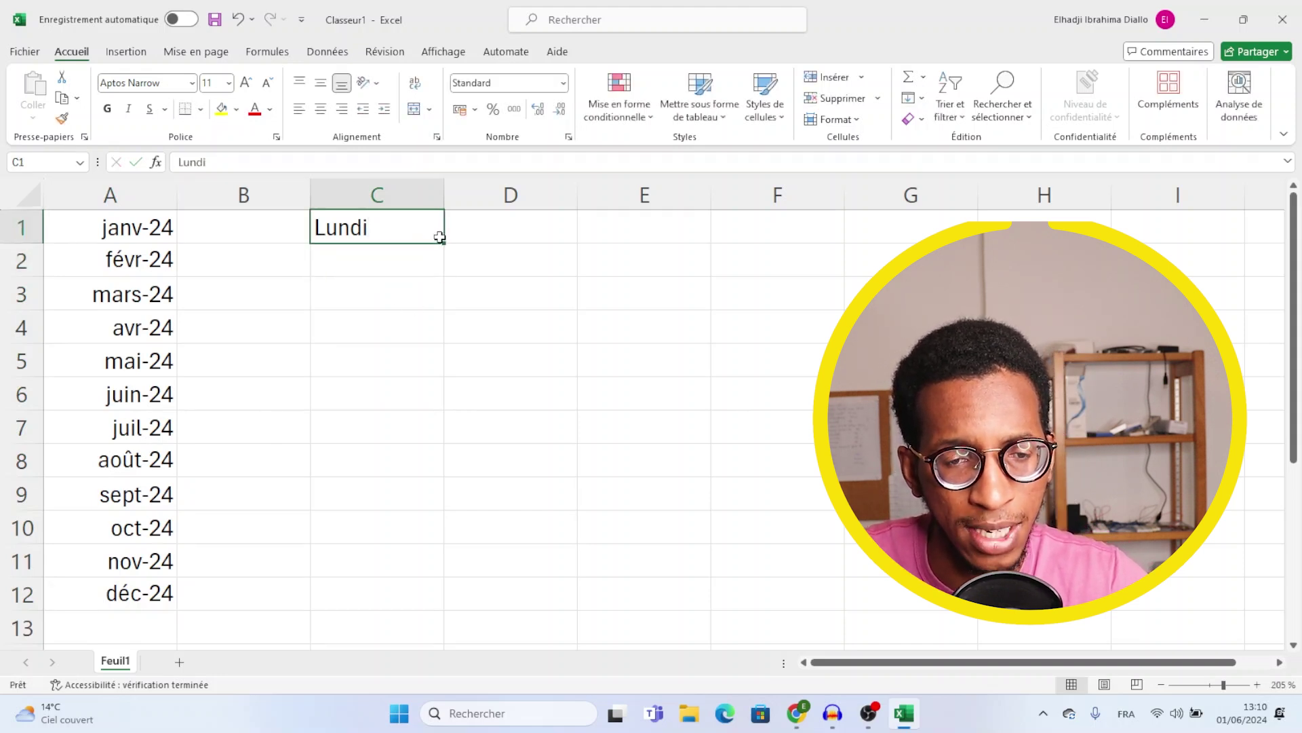
{"action": "left_click_drag", "start_coordinate": [444, 243], "coordinate": [430, 547]}
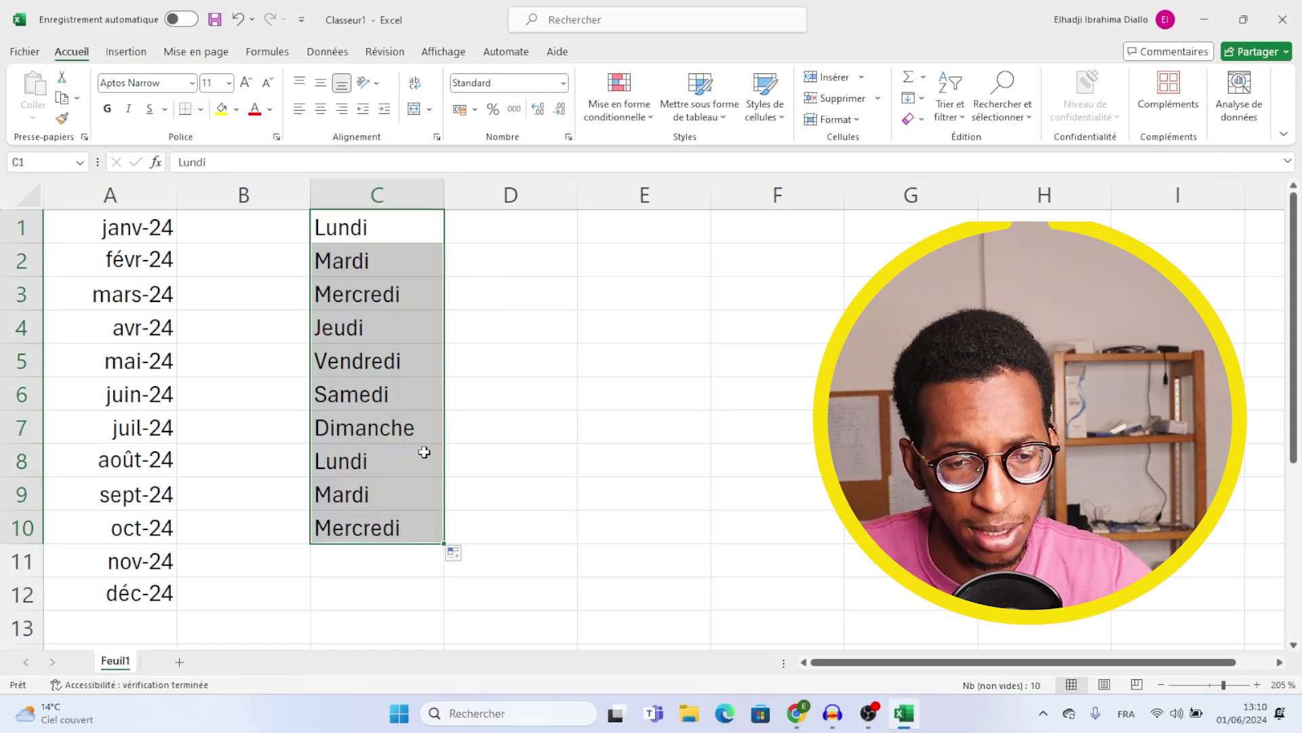
{"action": "left_click", "coordinate": [477, 523]}
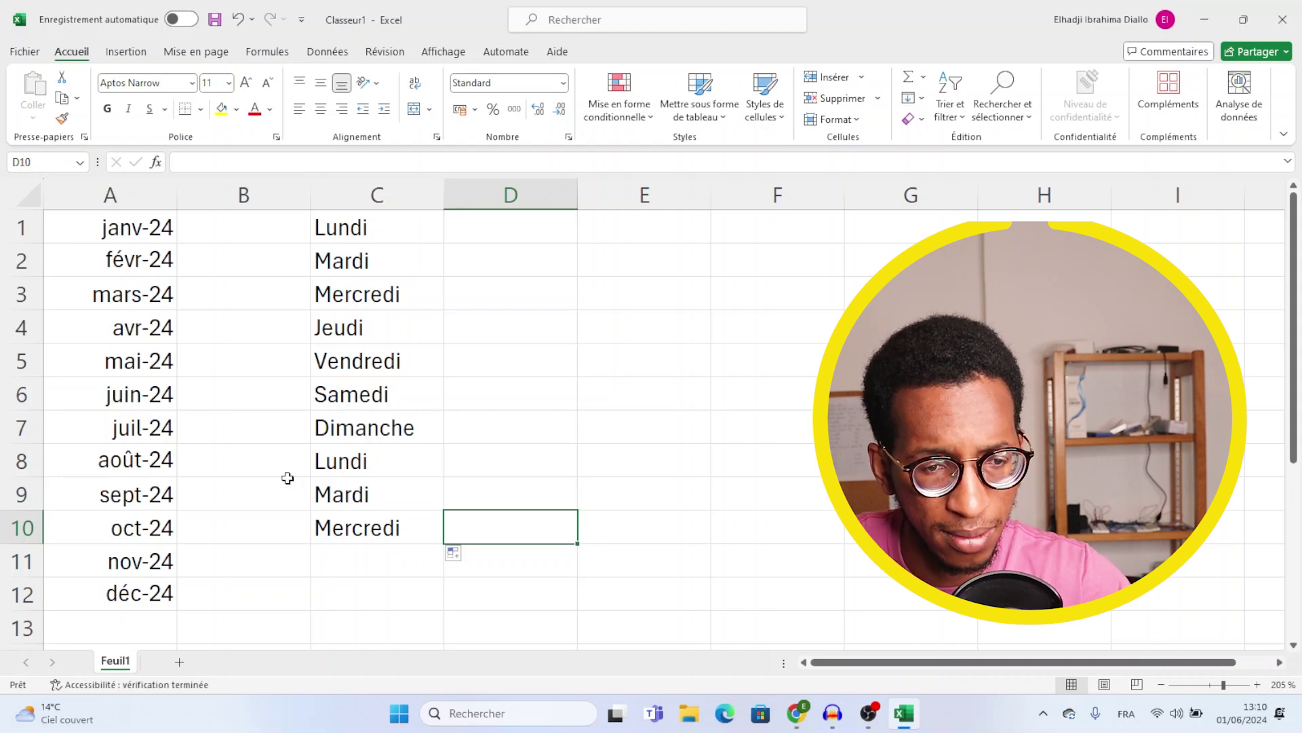
{"action": "key", "text": "ctrl+z"}
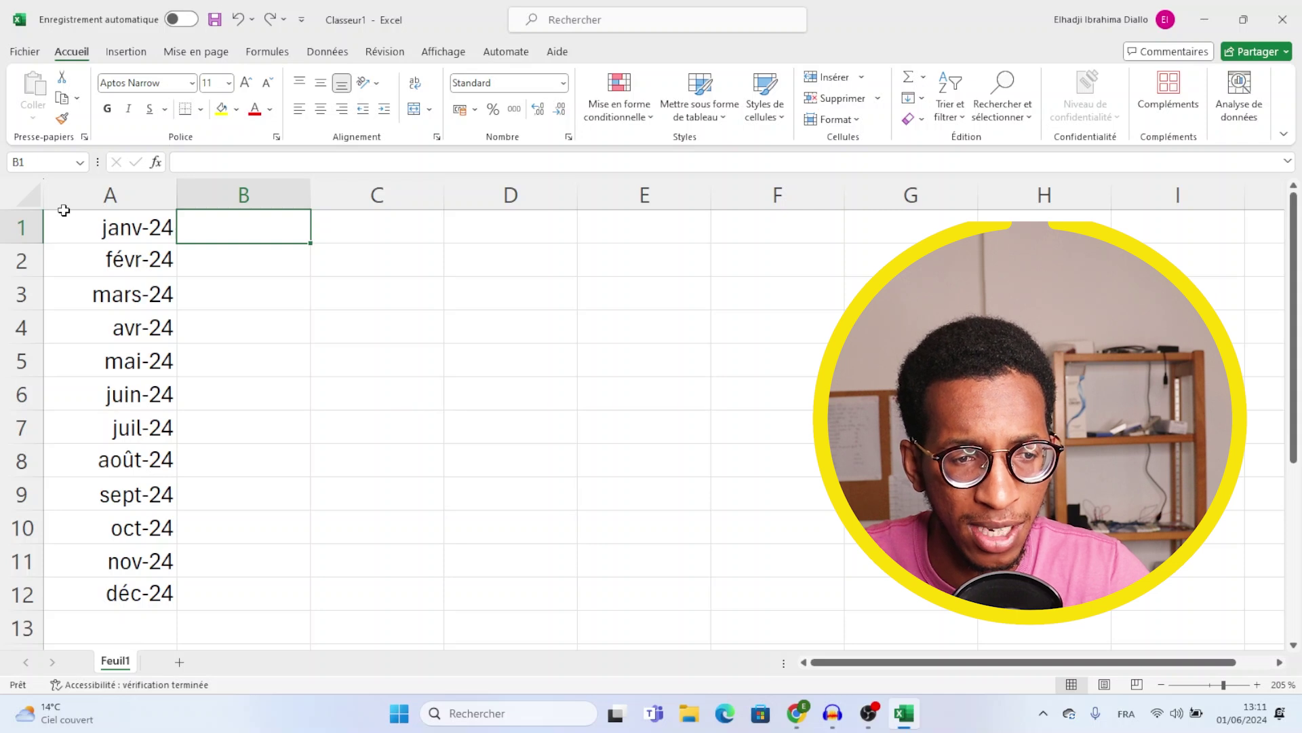
Insert a row above the months and enter the headers Mois in A1 and Ventes en Dollars in B1.
{"action": "right_click", "coordinate": [25, 234]}
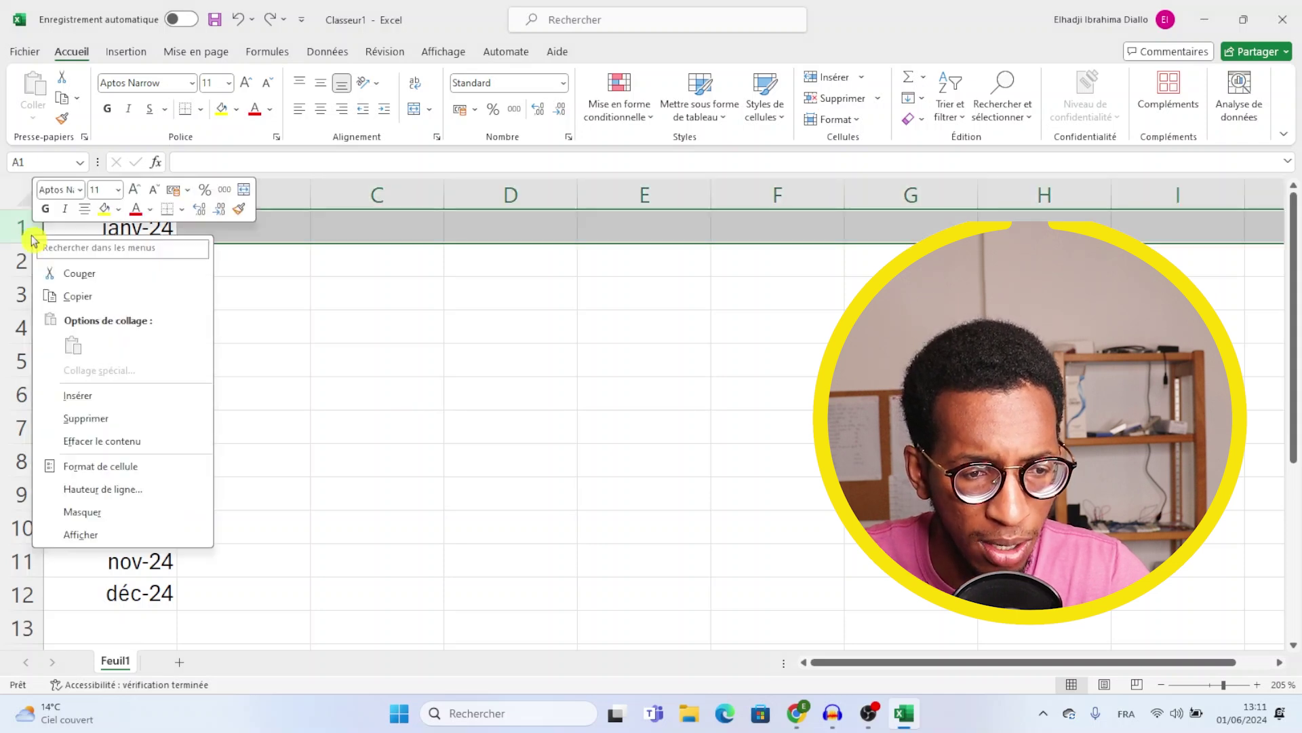
{"action": "left_click", "coordinate": [90, 403]}
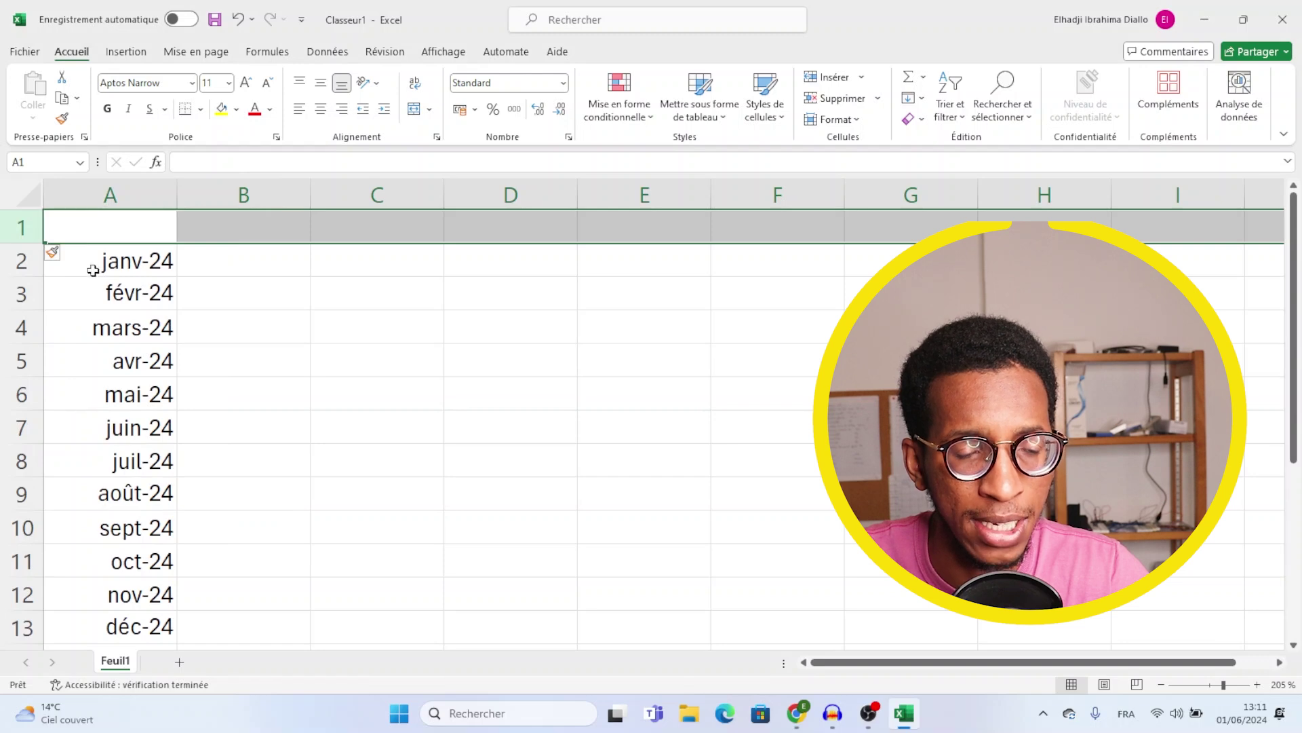
{"action": "left_click", "coordinate": [122, 232]}
{"action": "type", "text": "Mo"}
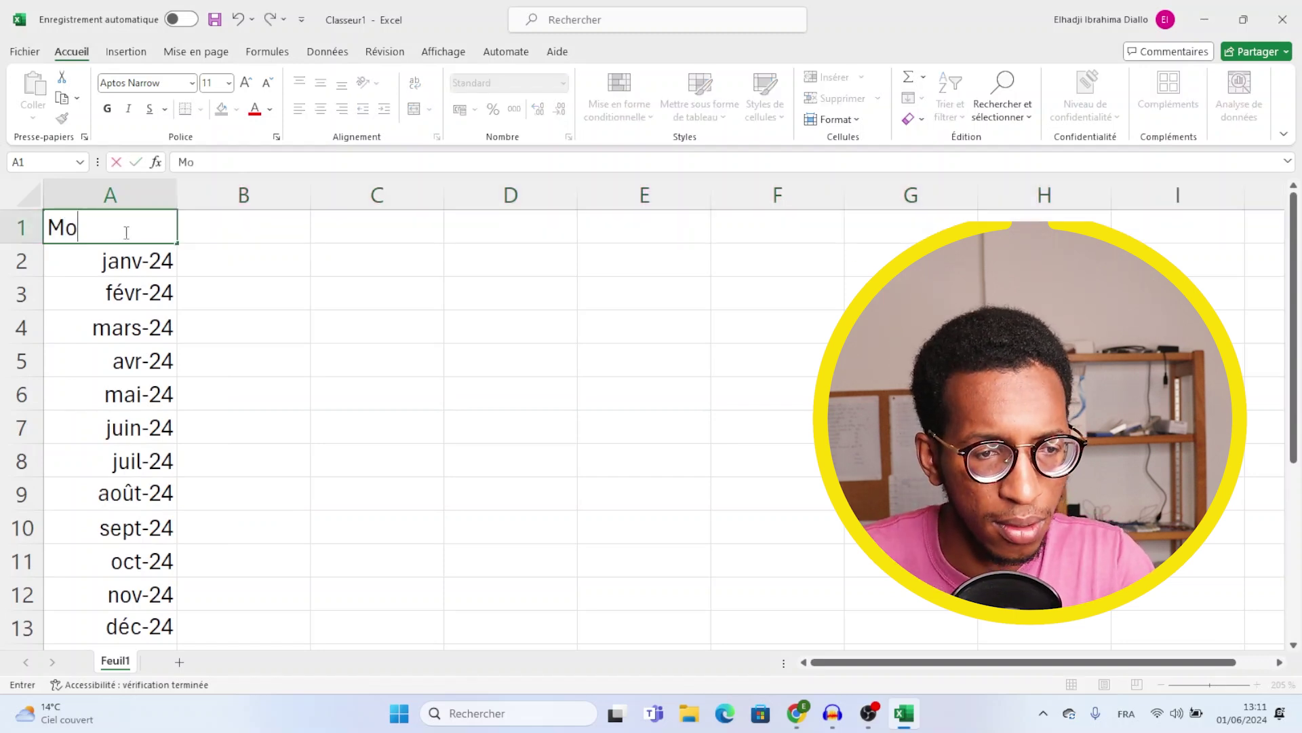
{"action": "type", "text": "is"}
{"action": "key", "text": "Tab"}
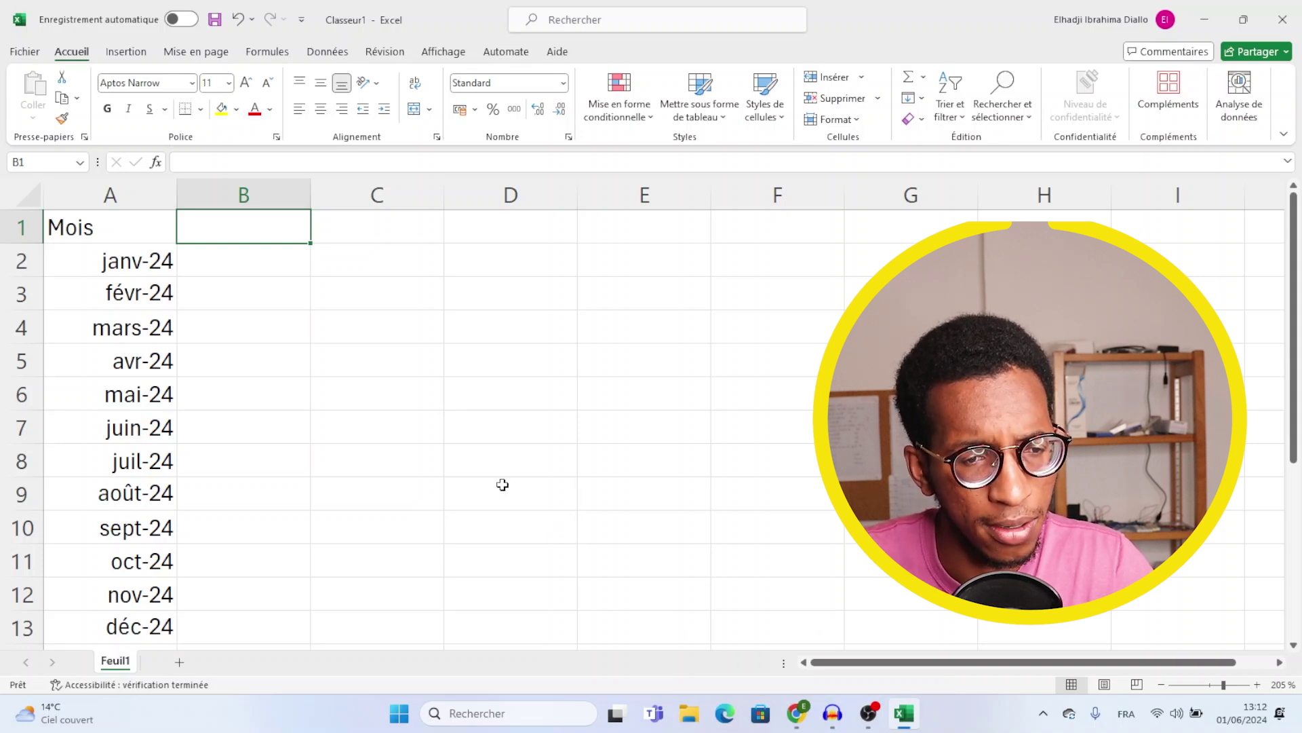
{"action": "type", "text": "Ventes"}
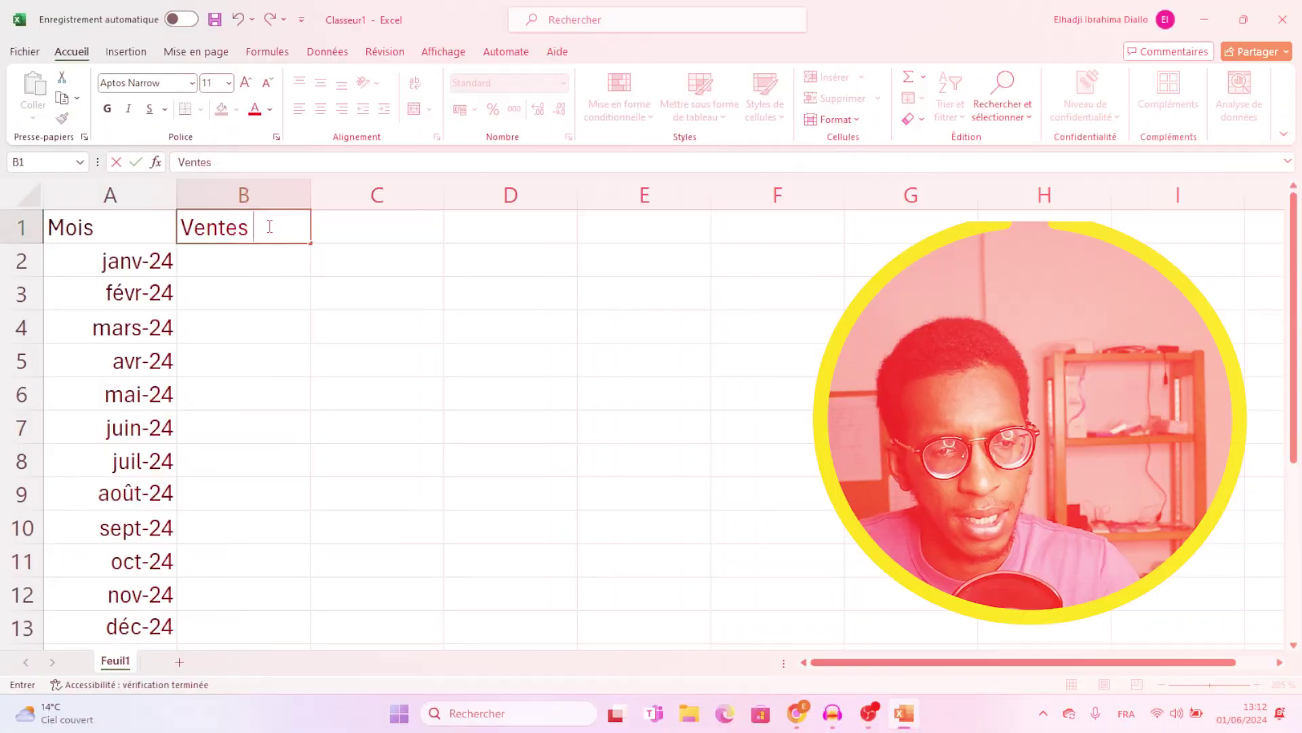
{"action": "left_click", "coordinate": [241, 258]}
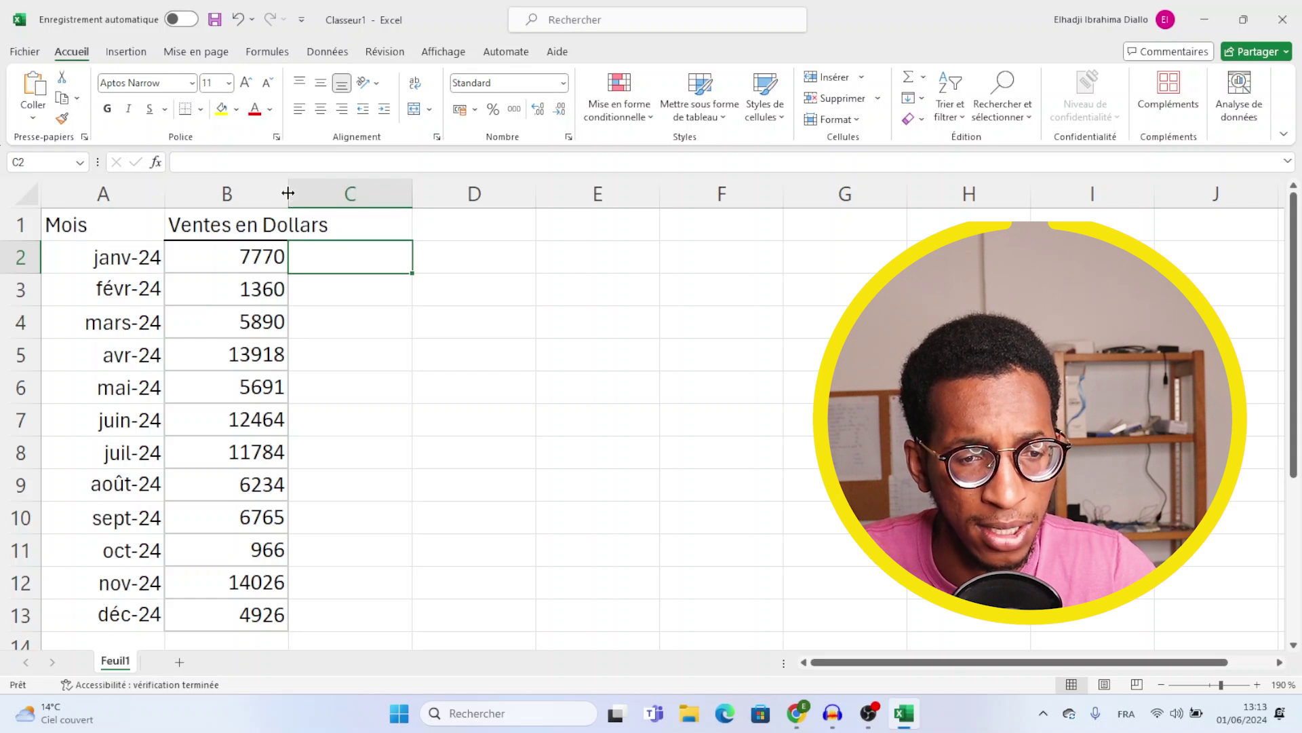
Widen column B to fit the Ventes en Dollars header, and widen the empty column C.
{"action": "left_click_drag", "start_coordinate": [287, 191], "coordinate": [346, 190]}
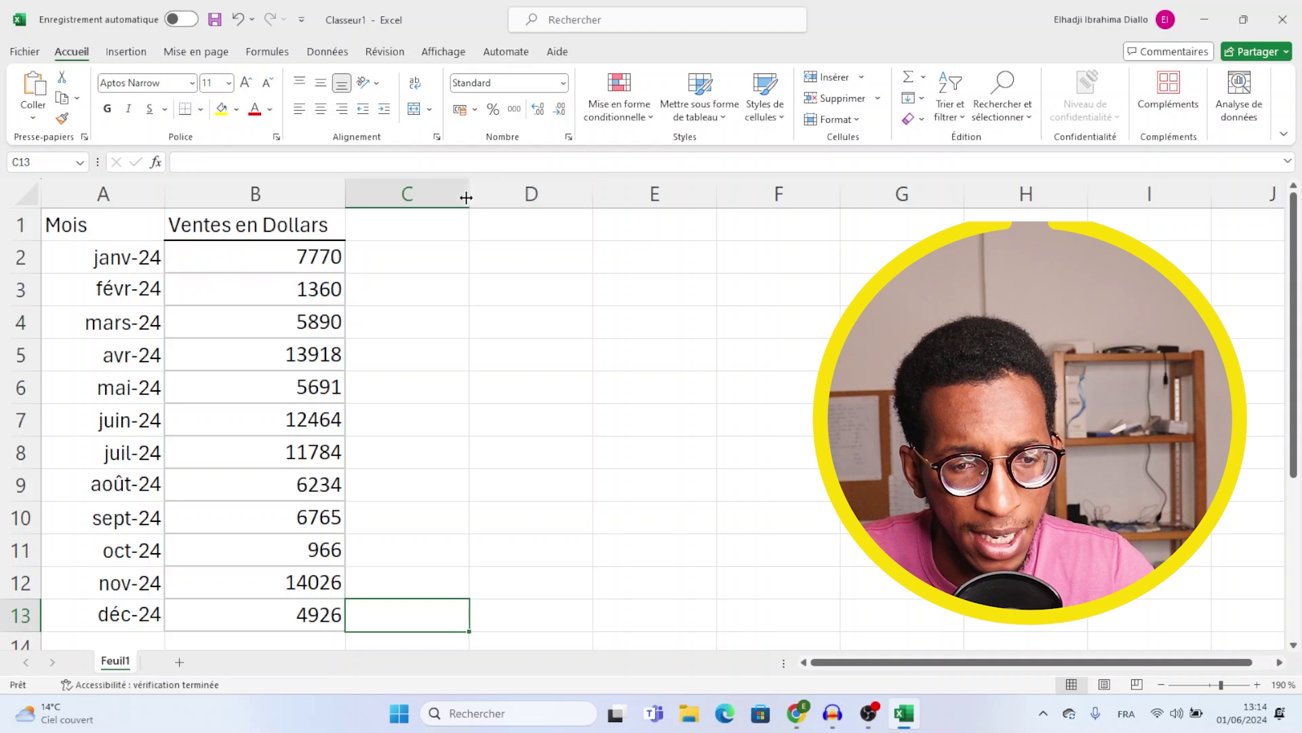
{"action": "left_click_drag", "start_coordinate": [471, 197], "coordinate": [548, 196]}
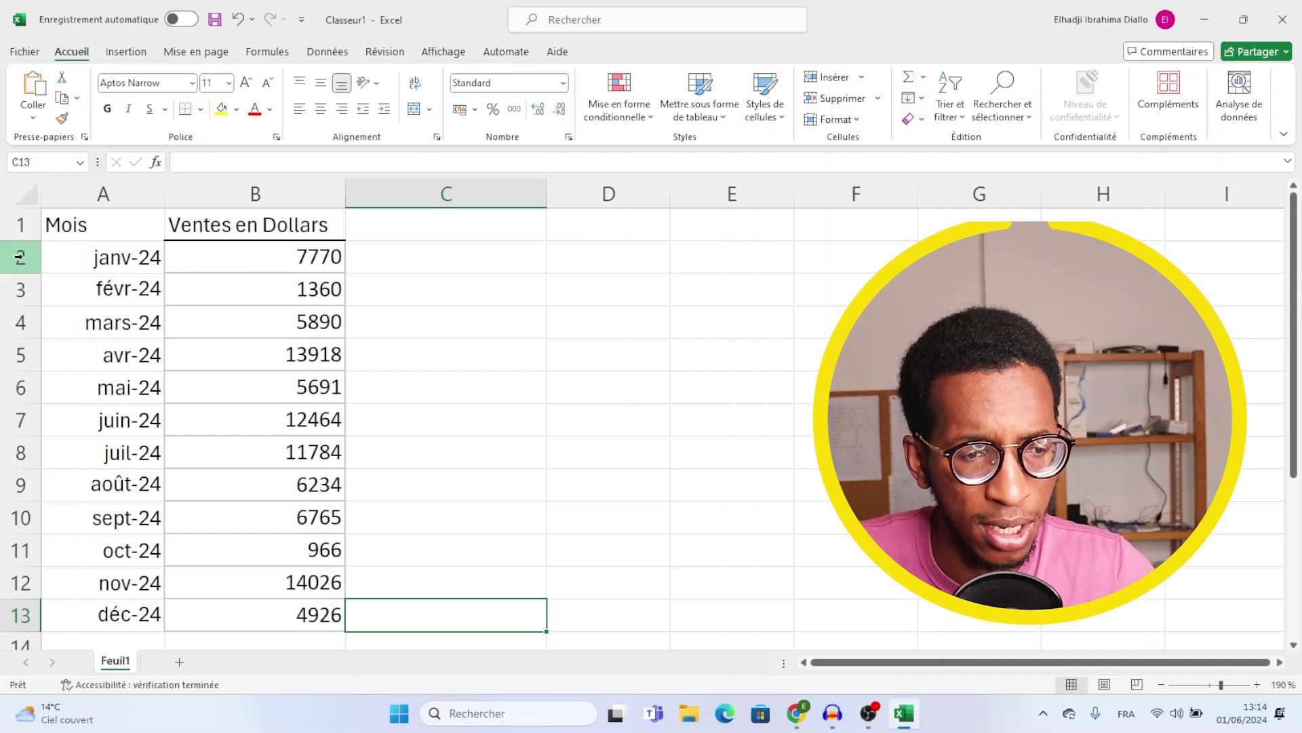
Try increasing the height of row 2, which holds the January sales.
{"action": "left_click_drag", "start_coordinate": [25, 271], "coordinate": [24, 311]}
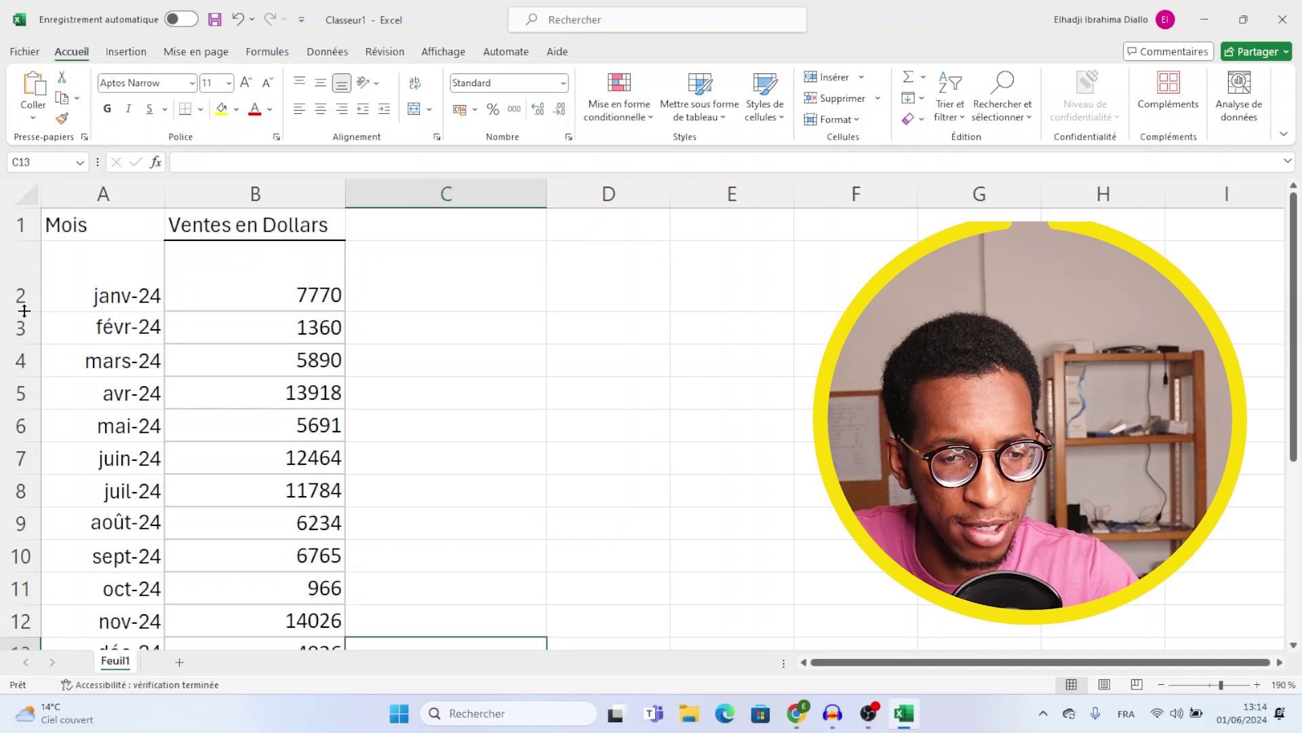
{"action": "scroll", "coordinate": [24, 310], "scroll_direction": "down", "scroll_amount": 3}
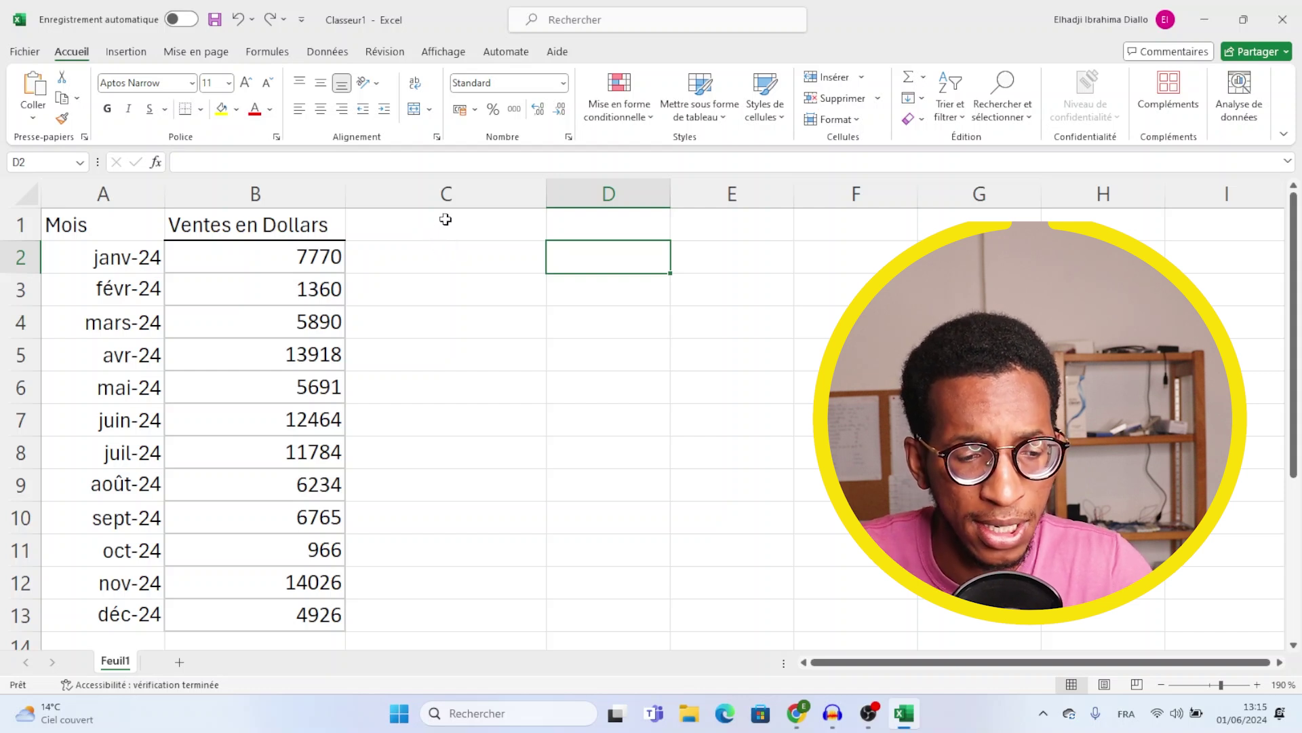
Enter the header Adressse mail in cell C1.
{"action": "left_click", "coordinate": [441, 225]}
{"action": "type", "text": "A"}
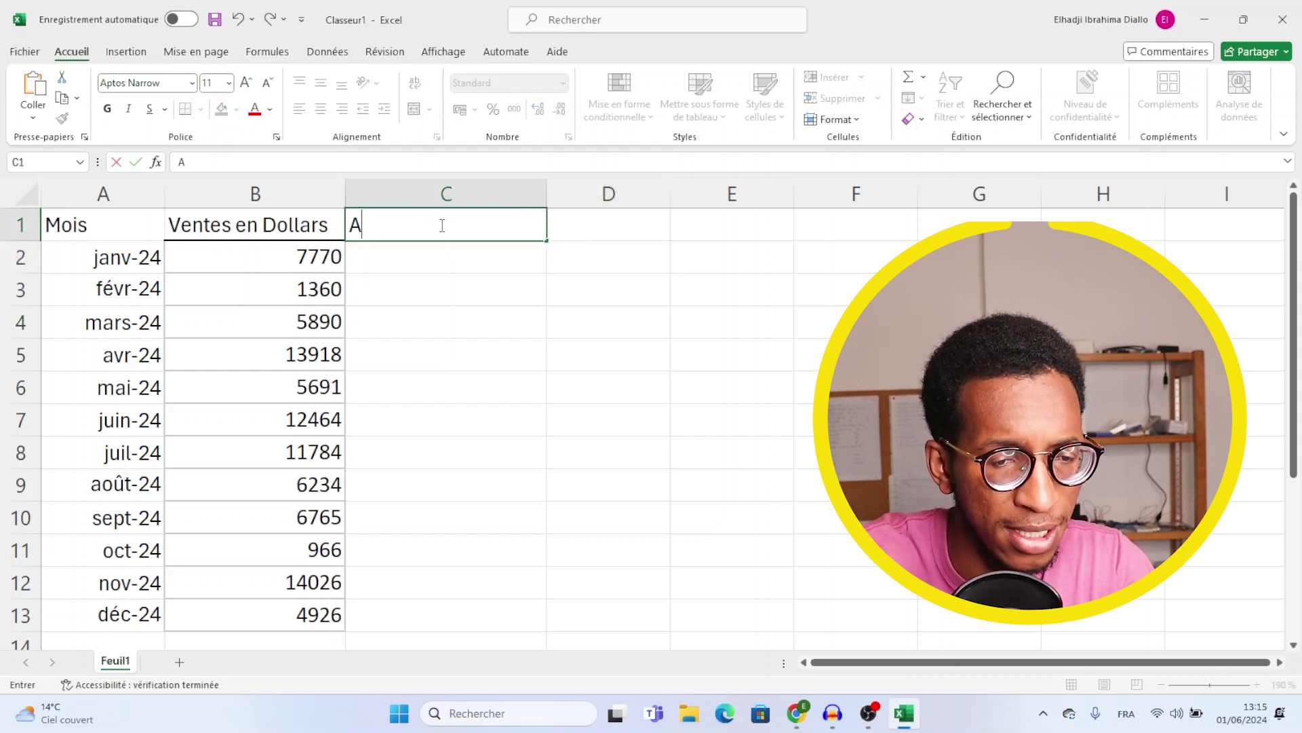
{"action": "type", "text": "dressse mail"}
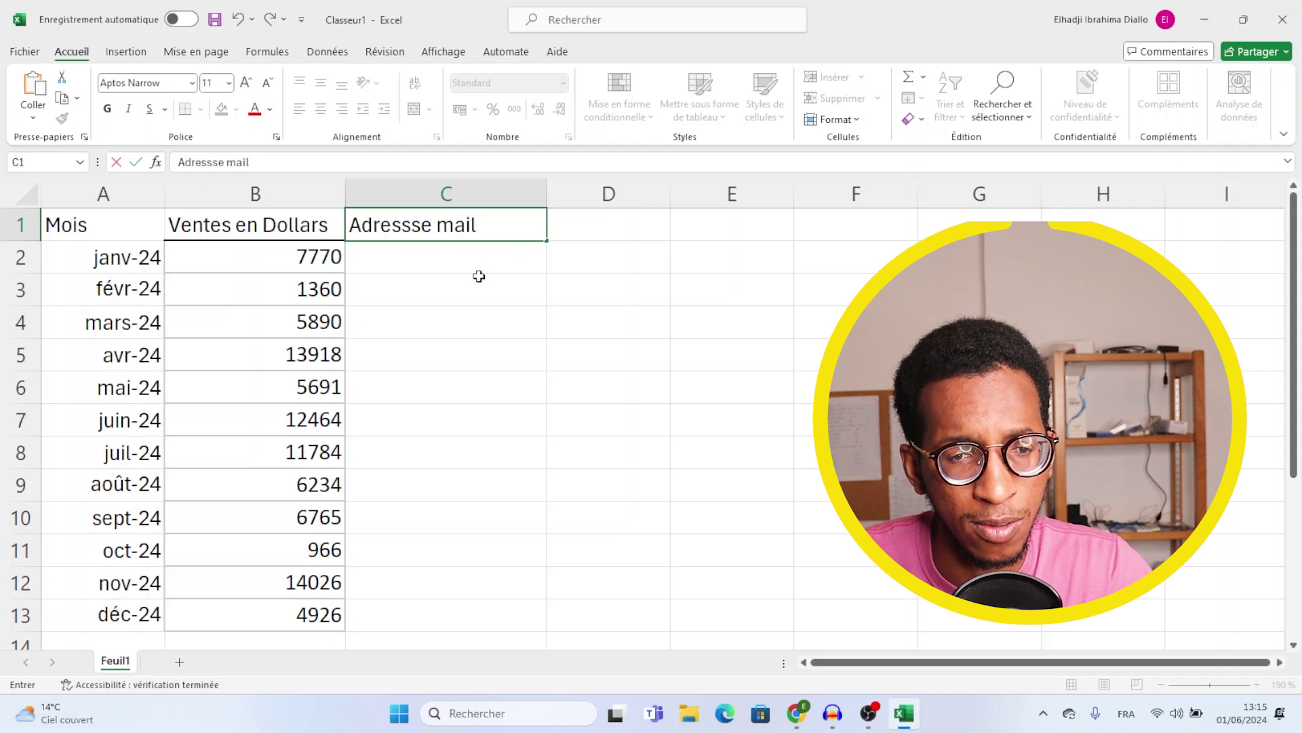
{"action": "left_click", "coordinate": [477, 278]}
Hide column C, which holds the mail header, and row 4, which holds the March sales.
{"action": "left_click", "coordinate": [451, 197]}
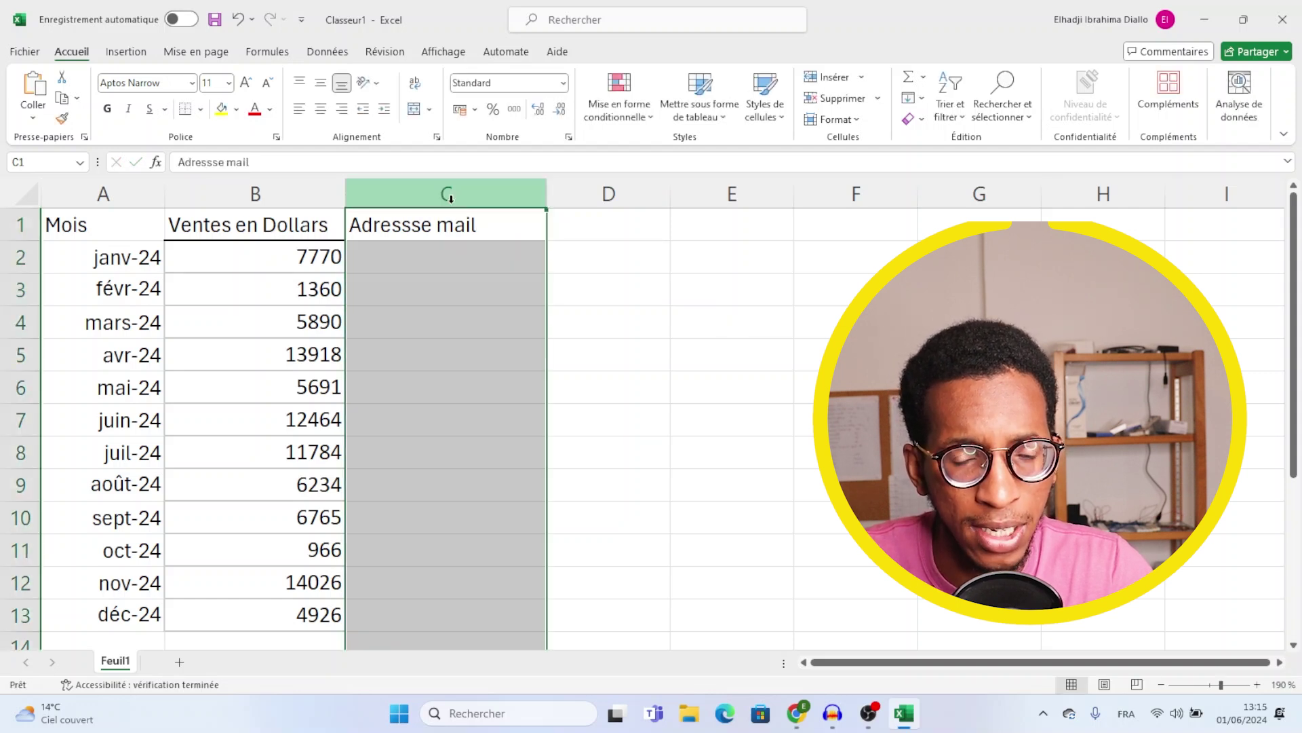
{"action": "right_click", "coordinate": [451, 198]}
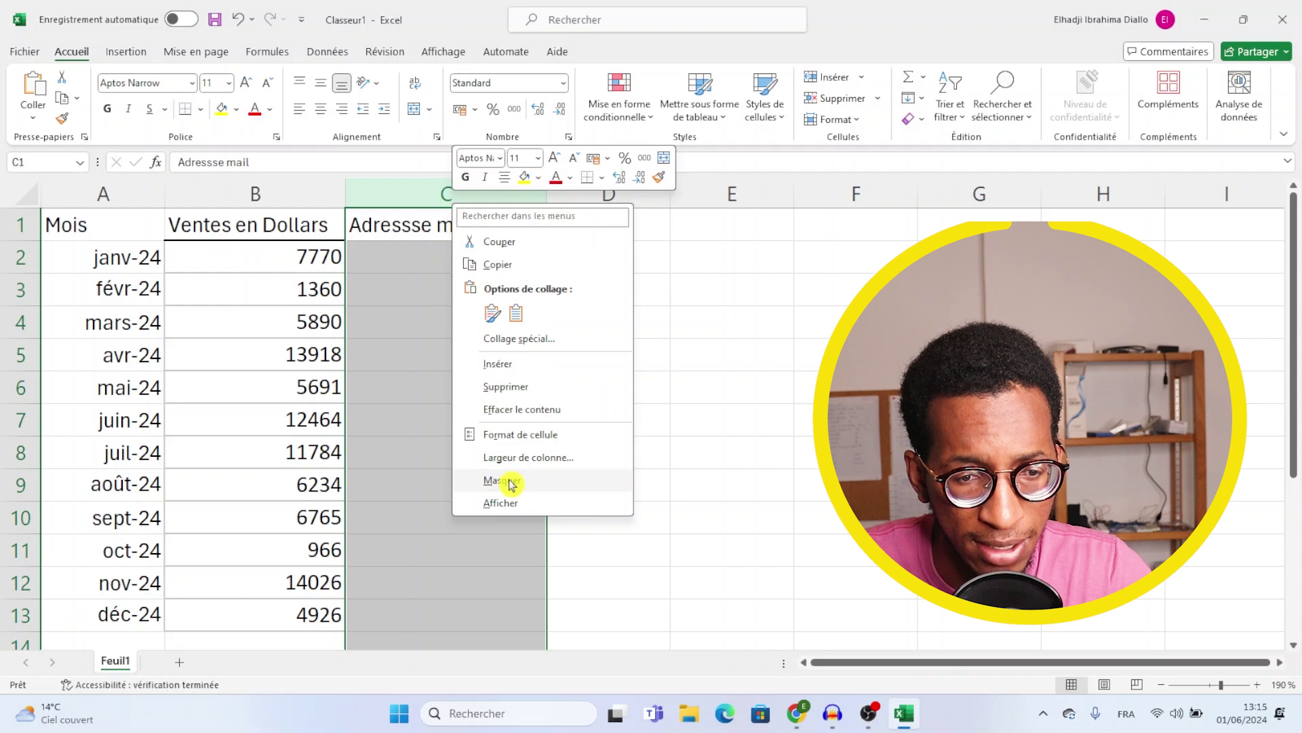
{"action": "left_click", "coordinate": [502, 480]}
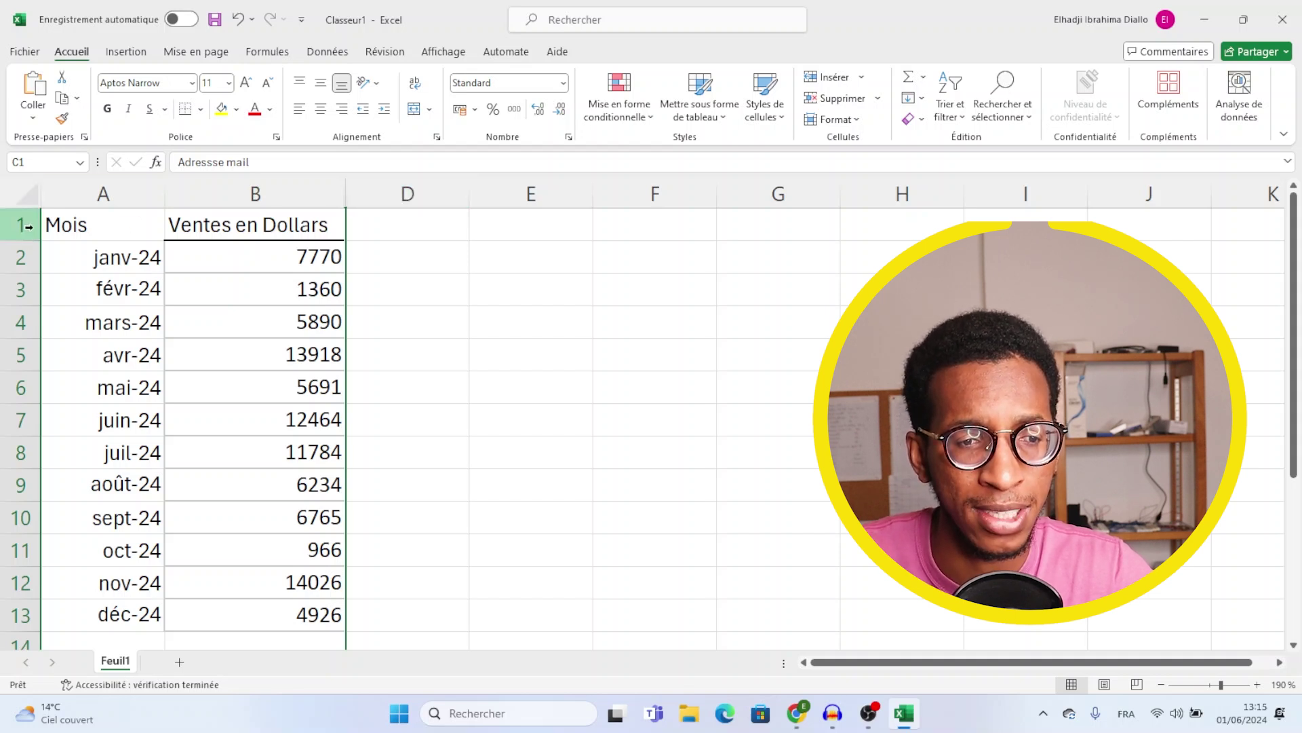
{"action": "left_click", "coordinate": [20, 324]}
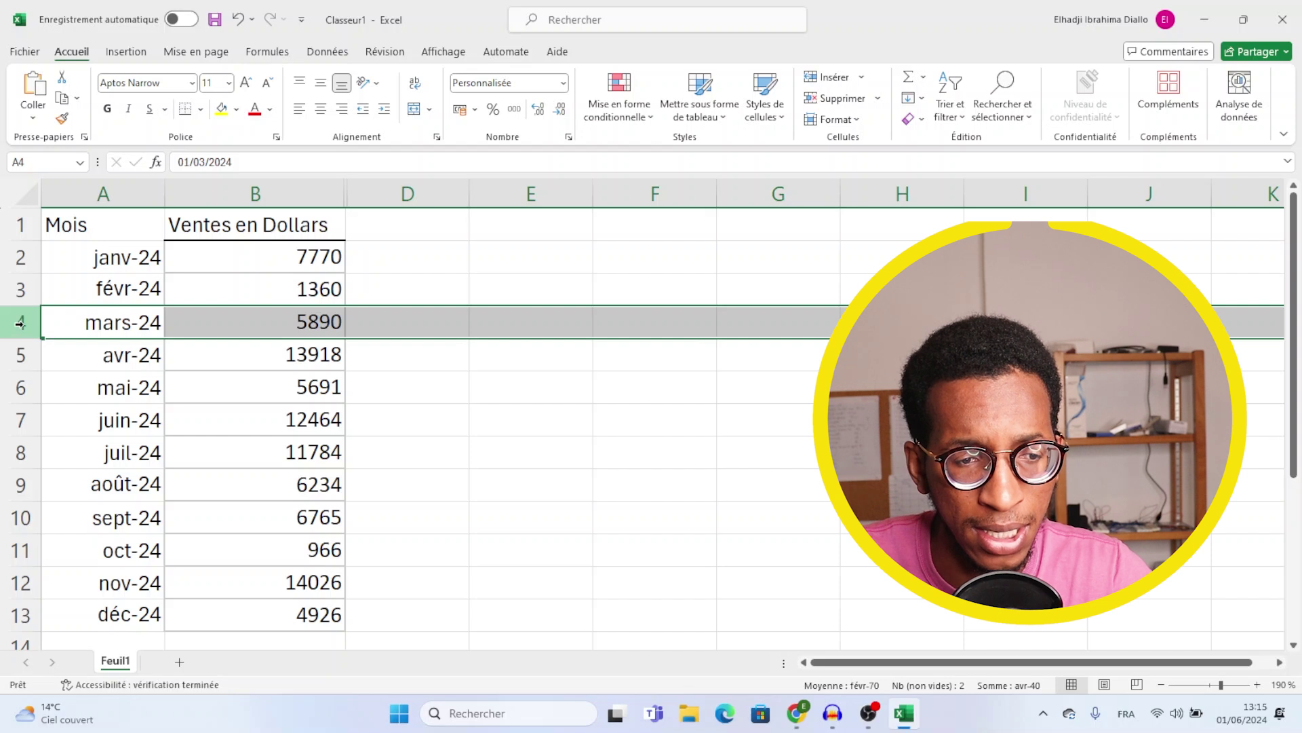
{"action": "right_click", "coordinate": [22, 325]}
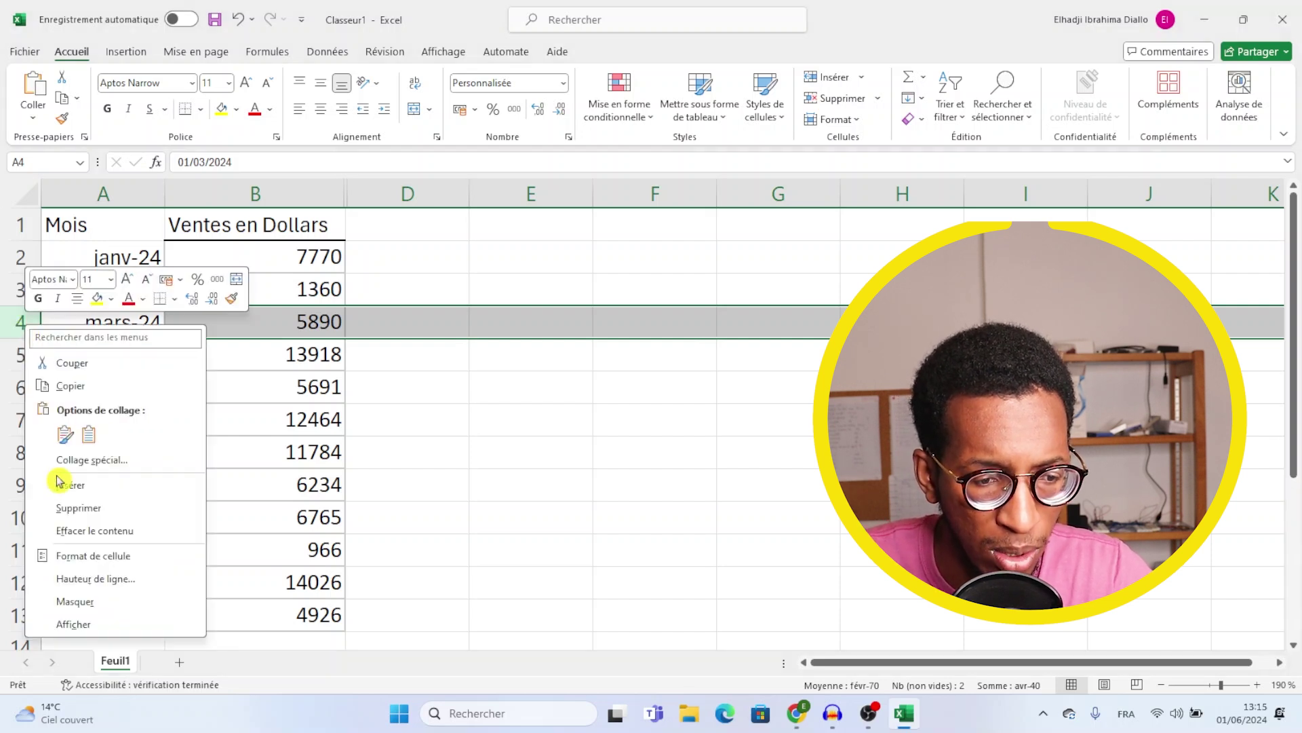
{"action": "left_click", "coordinate": [75, 602]}
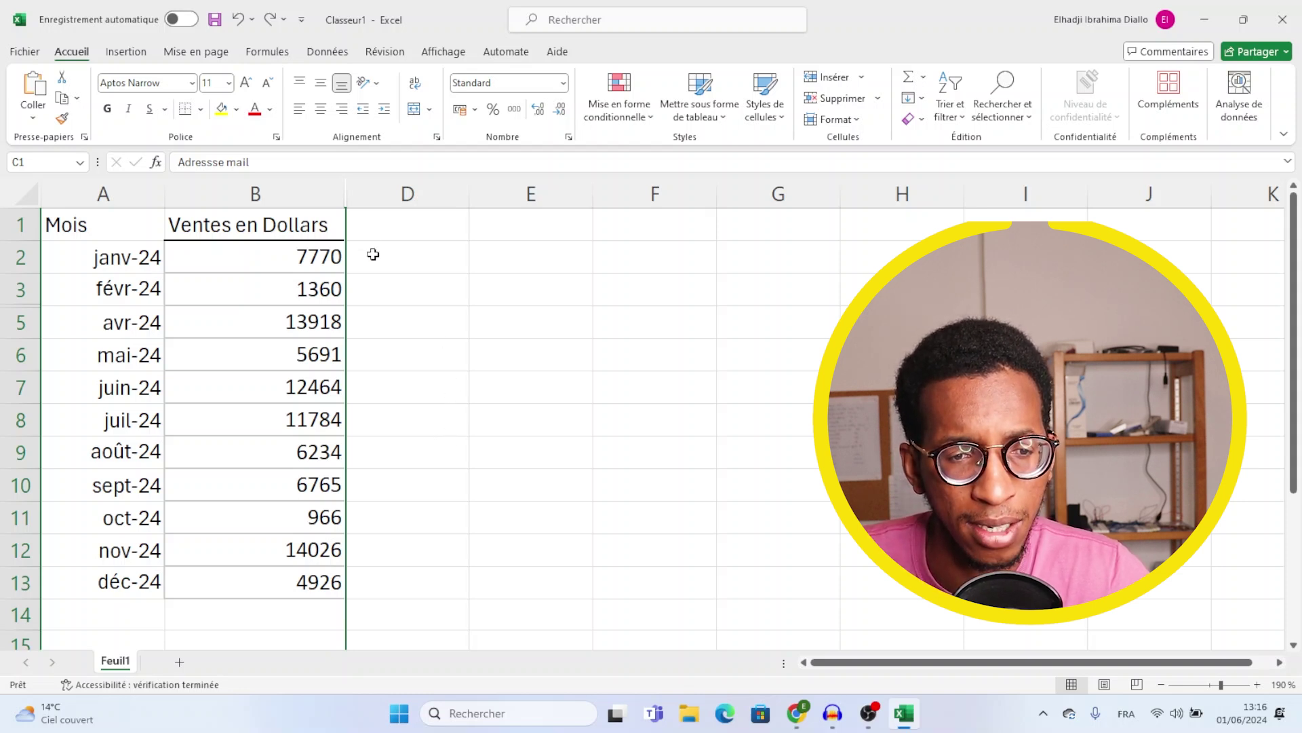
Unhide column C and the March row between rows 3 and 5.
{"action": "right_click", "coordinate": [347, 193]}
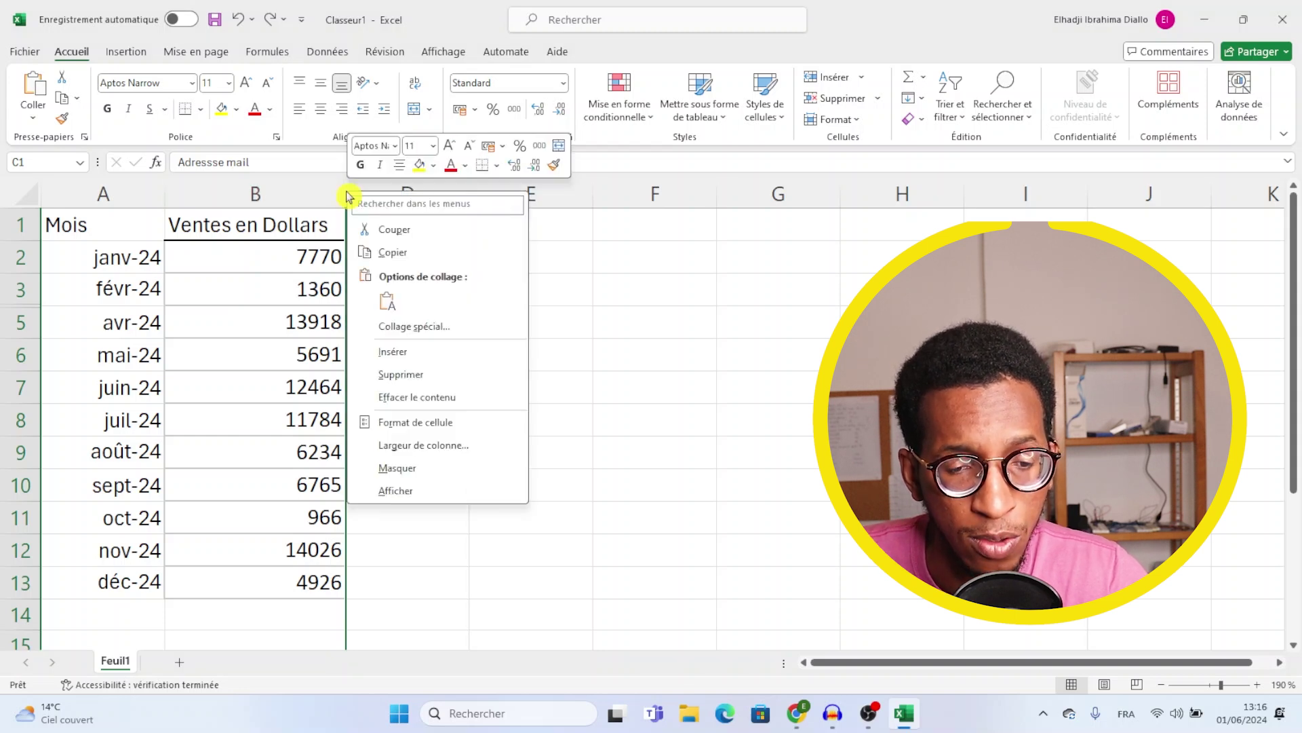
{"action": "left_click", "coordinate": [389, 493]}
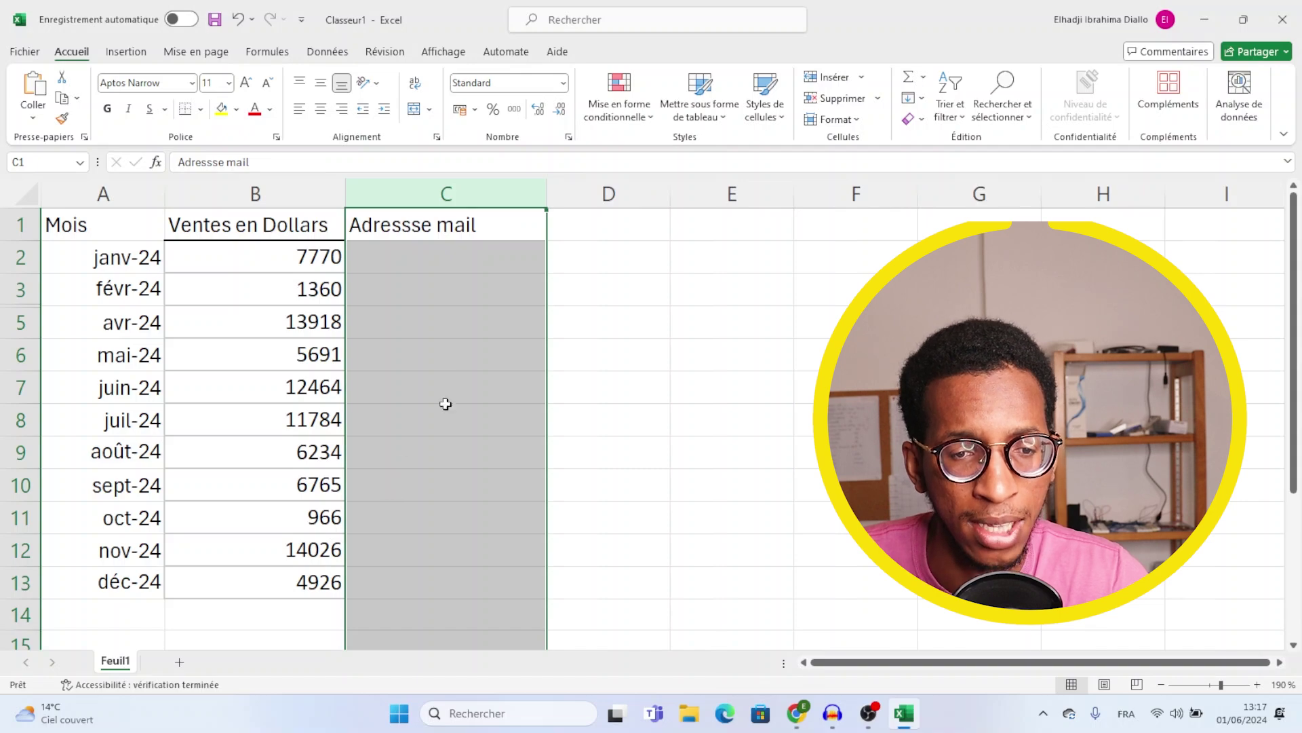
{"action": "left_click", "coordinate": [27, 308]}
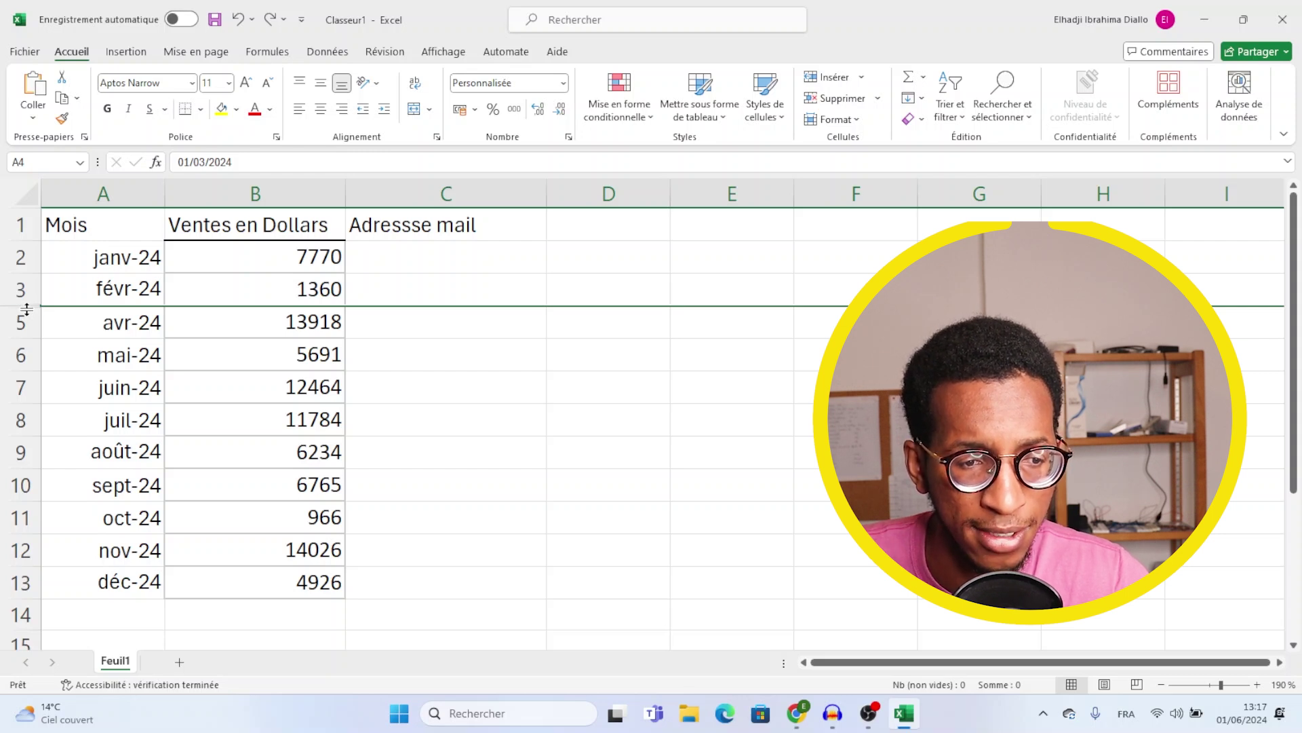
{"action": "right_click", "coordinate": [31, 307]}
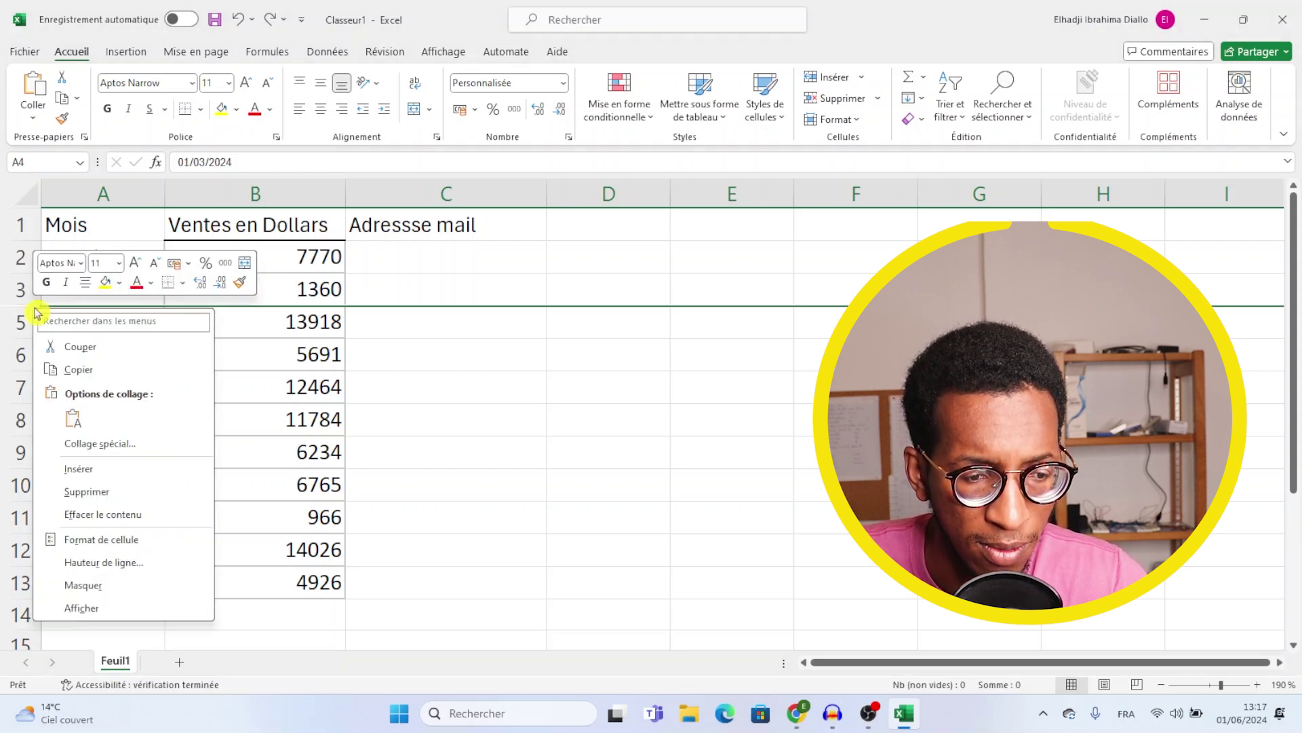
{"action": "left_click", "coordinate": [89, 610]}
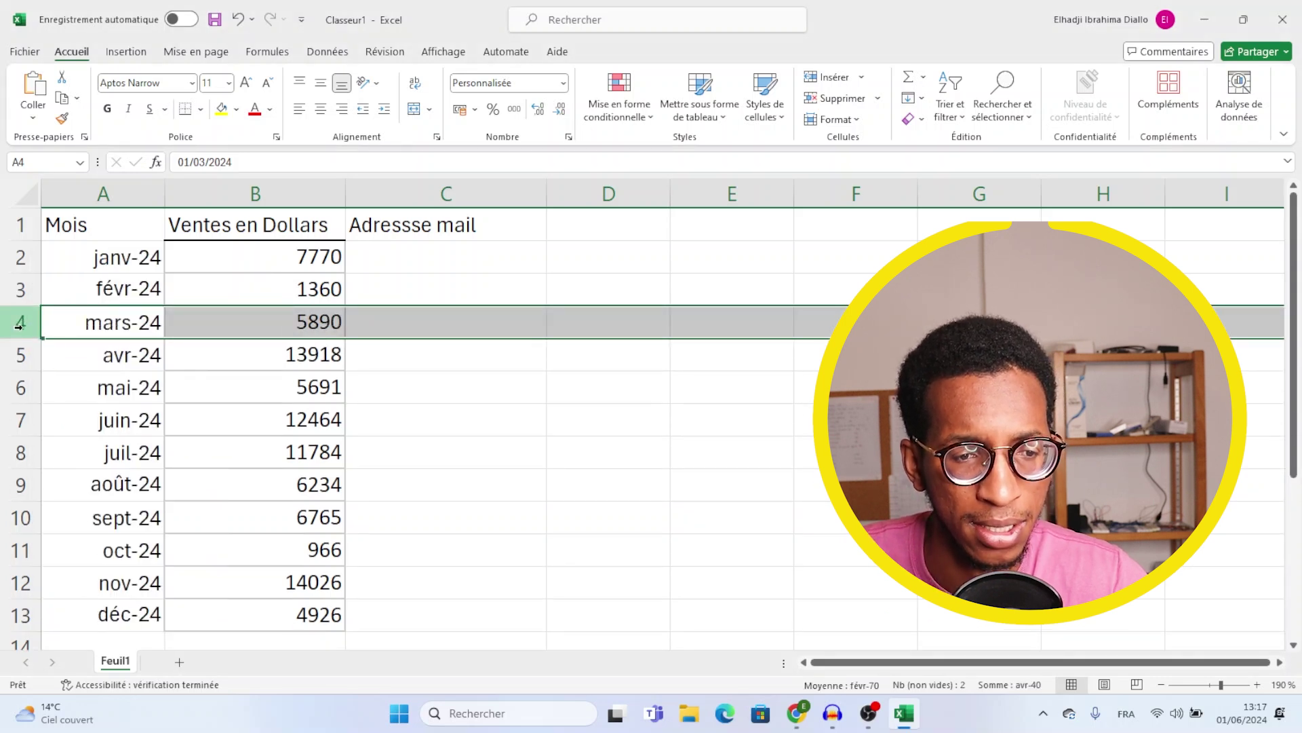
{"action": "left_click", "coordinate": [455, 357]}
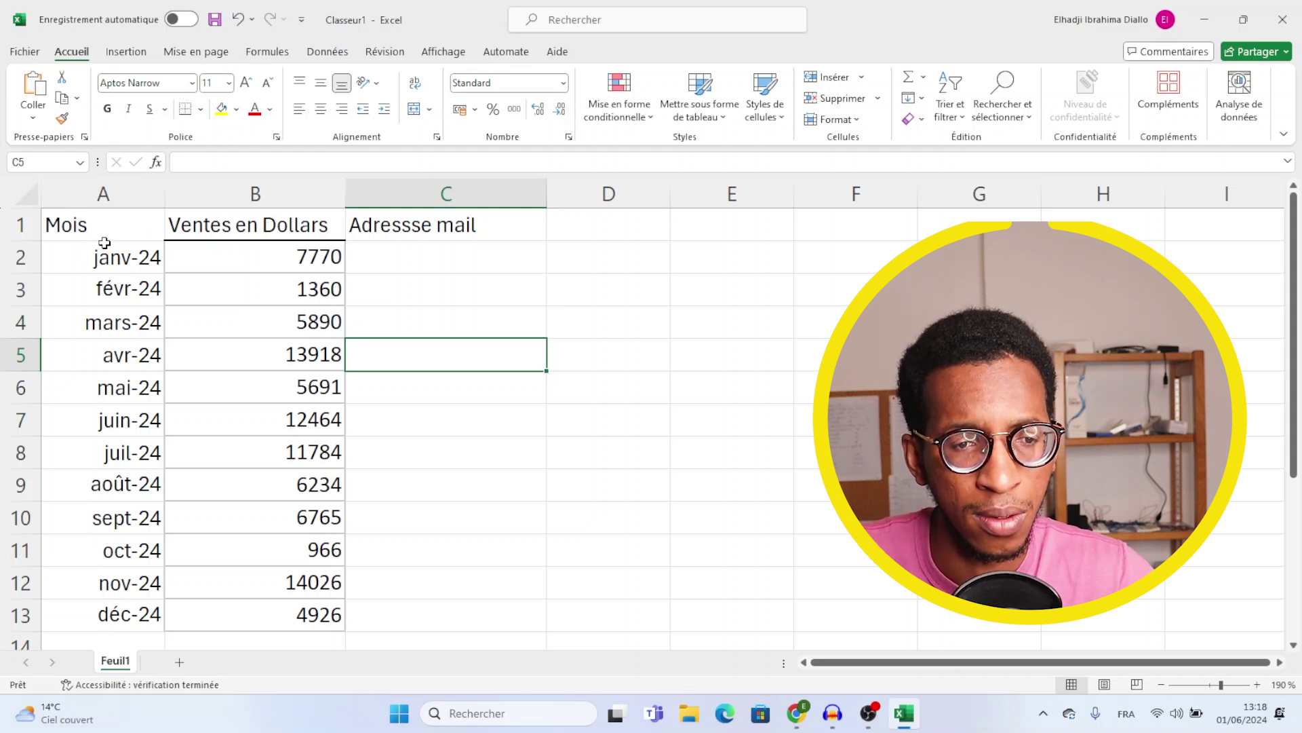
Try moving the whole Ventes en Dollars column in front of the Mois column.
{"action": "left_click", "coordinate": [233, 192]}
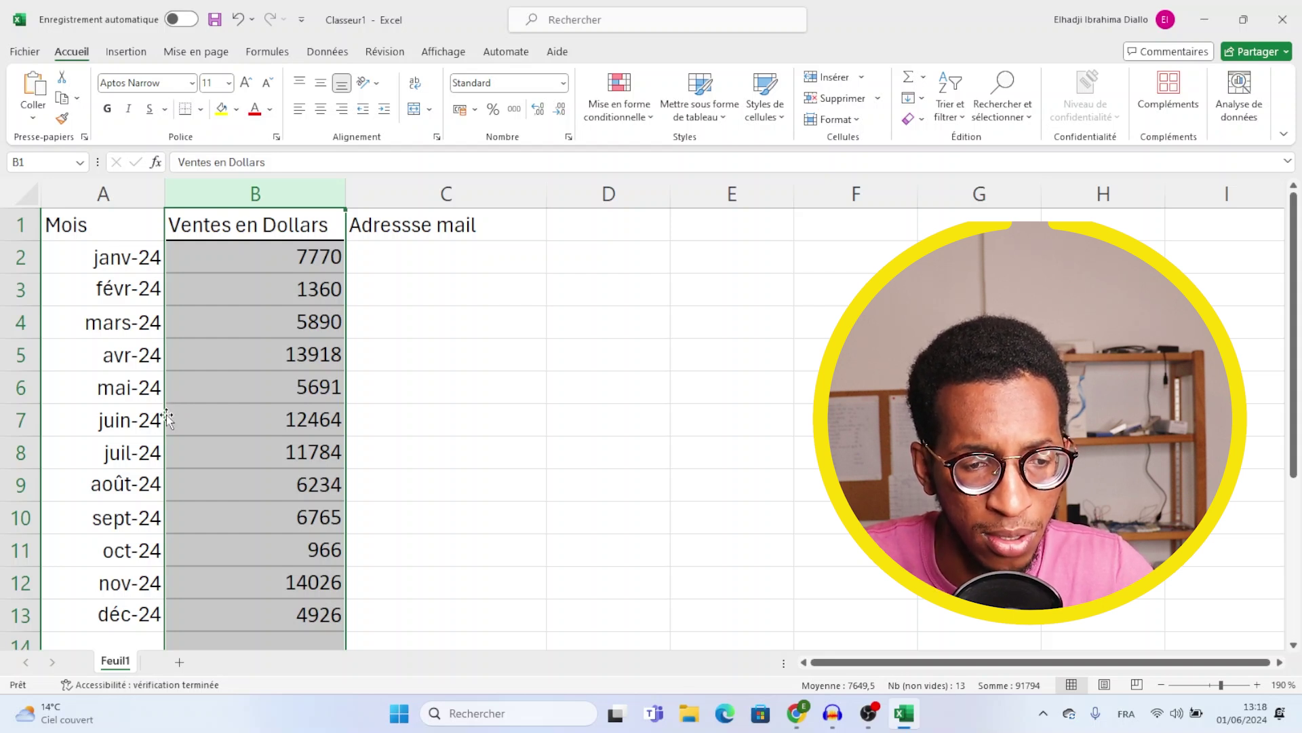
{"action": "left_click_drag", "start_coordinate": [167, 417], "coordinate": [42, 421]}
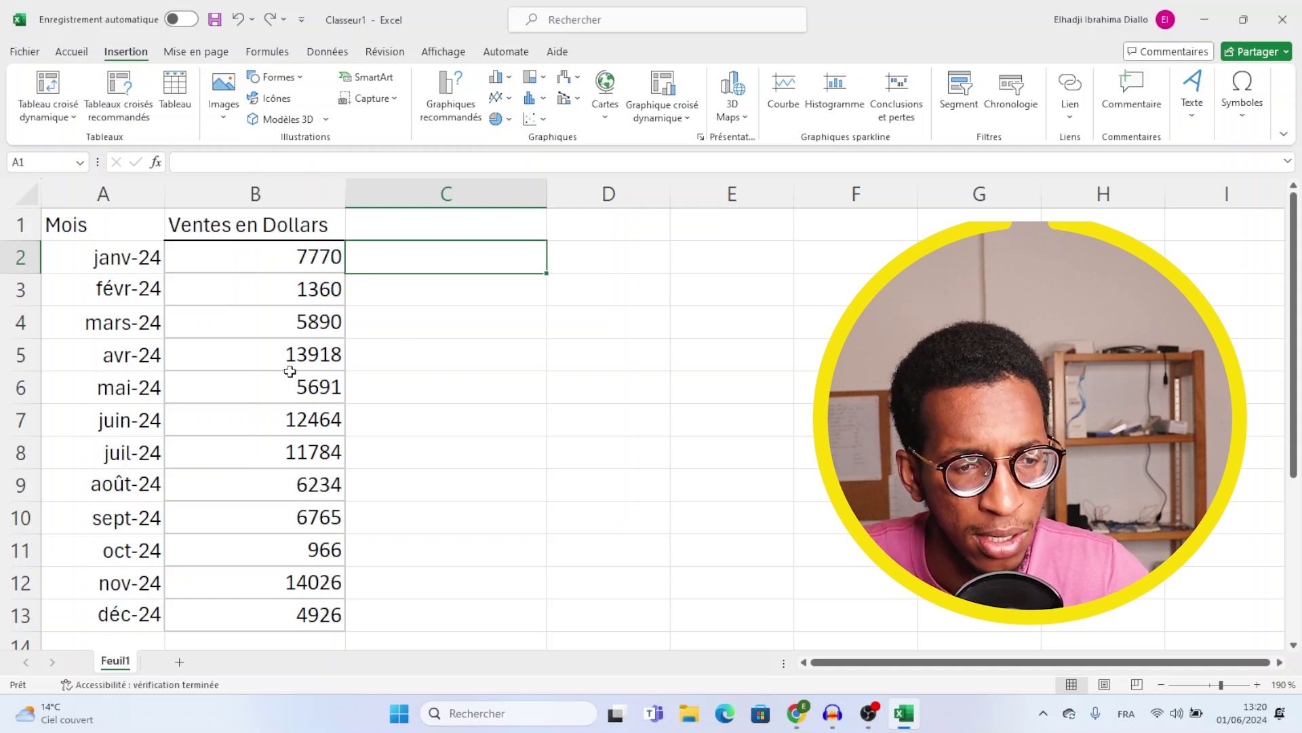
Convert the range A1:B13 into an Excel table that has headers.
{"action": "left_click", "coordinate": [131, 232]}
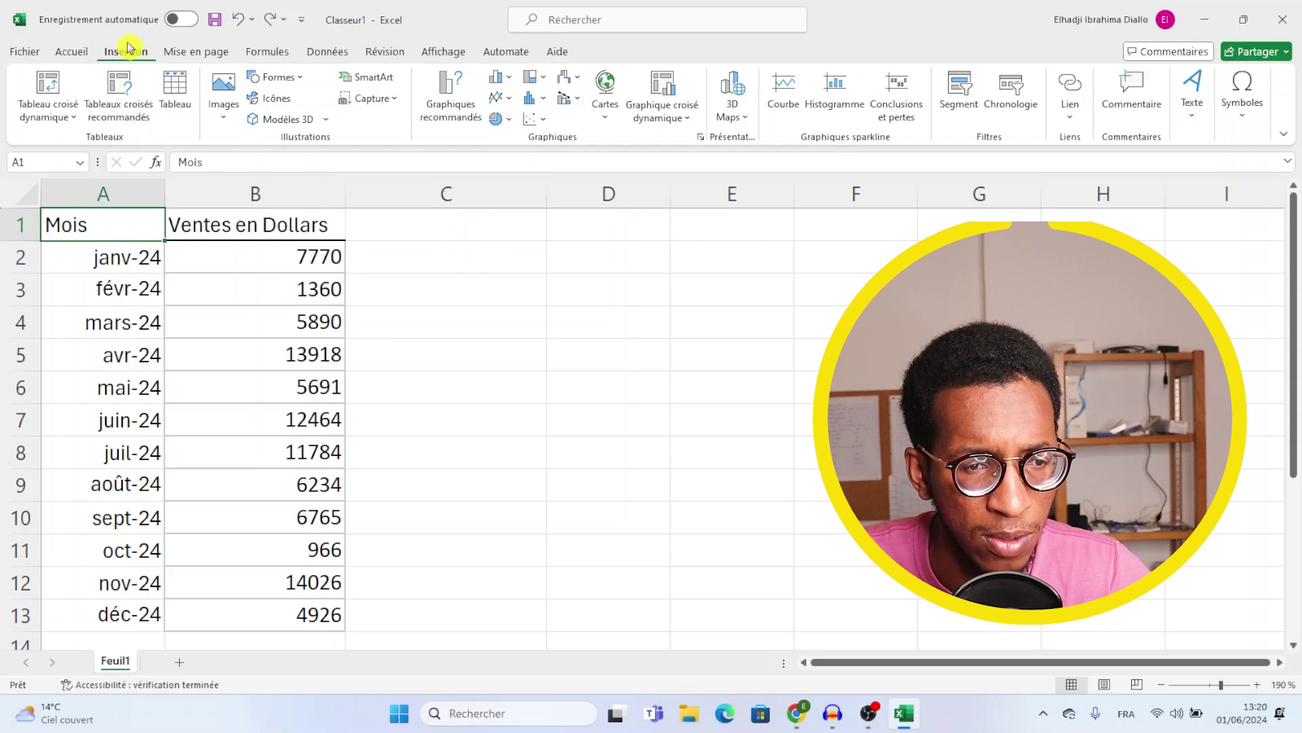
{"action": "left_click", "coordinate": [174, 91]}
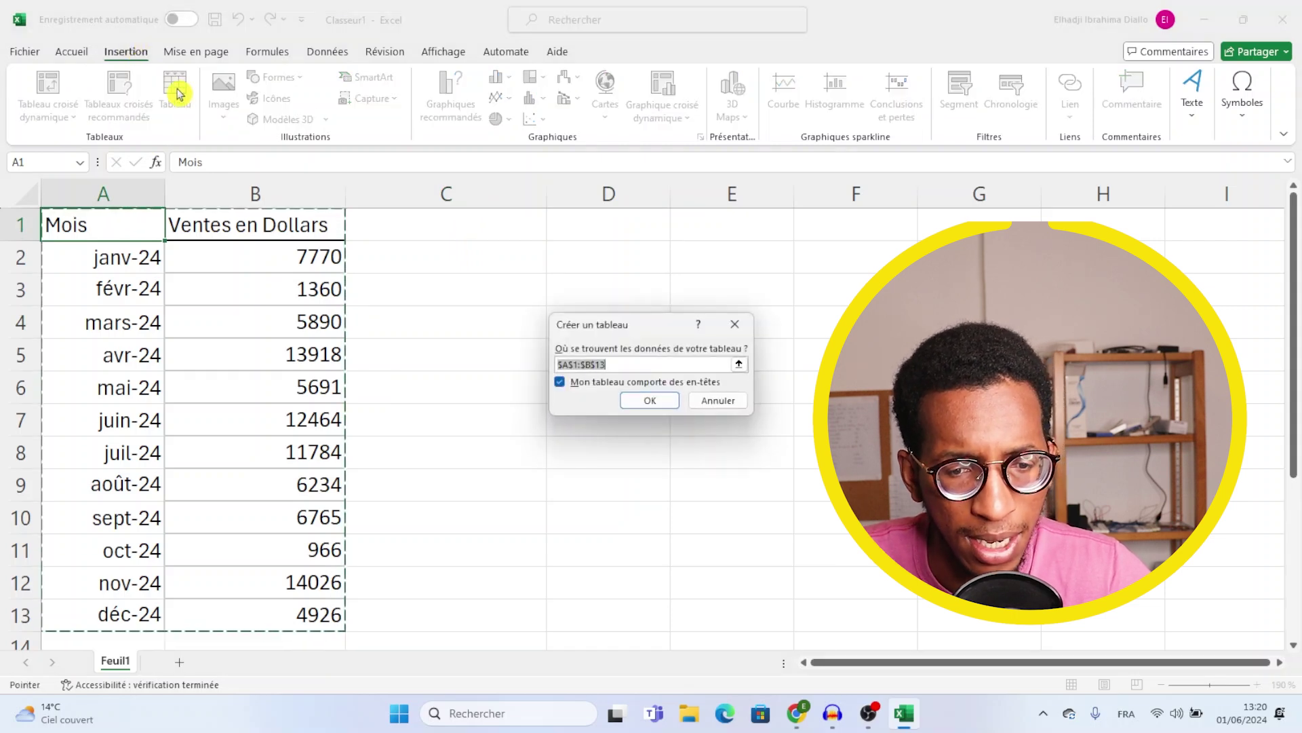
{"action": "left_click", "coordinate": [643, 403]}
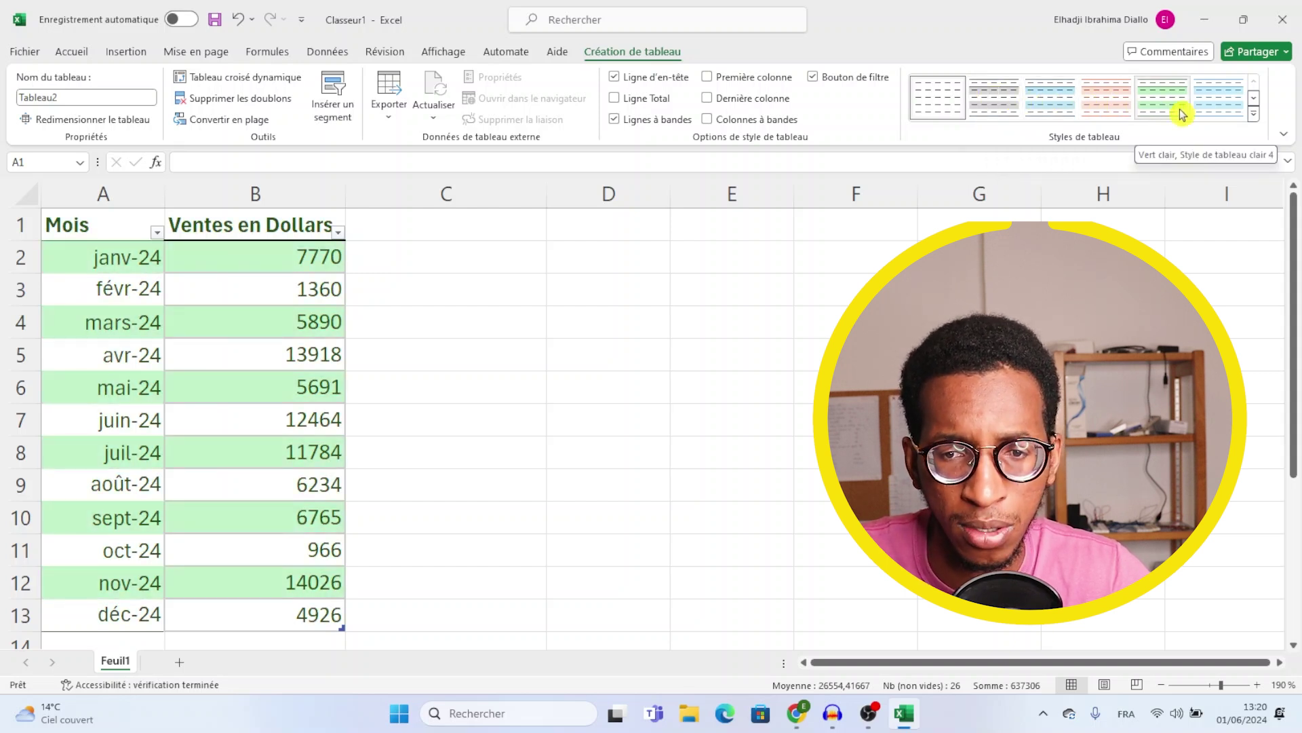
Apply the light grey banded style to the sales table and add a total row.
{"action": "left_click", "coordinate": [1000, 99]}
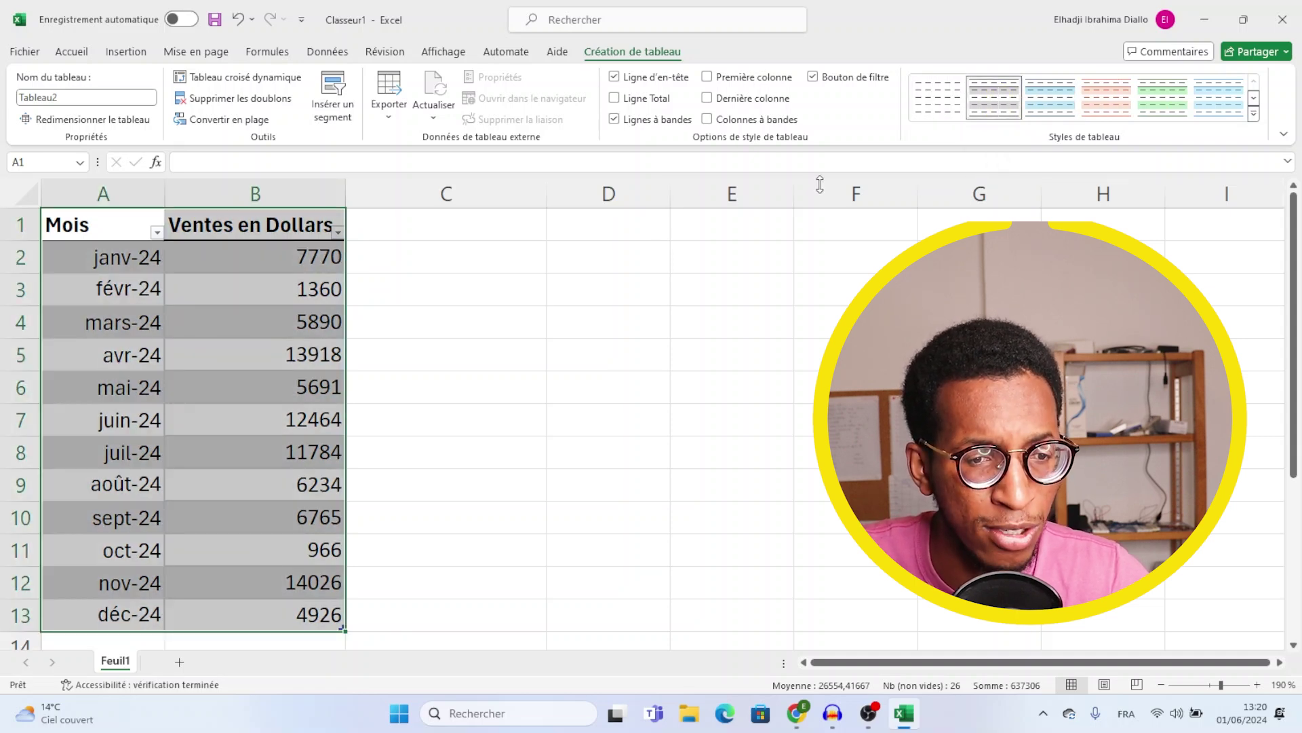
{"action": "left_click", "coordinate": [379, 268]}
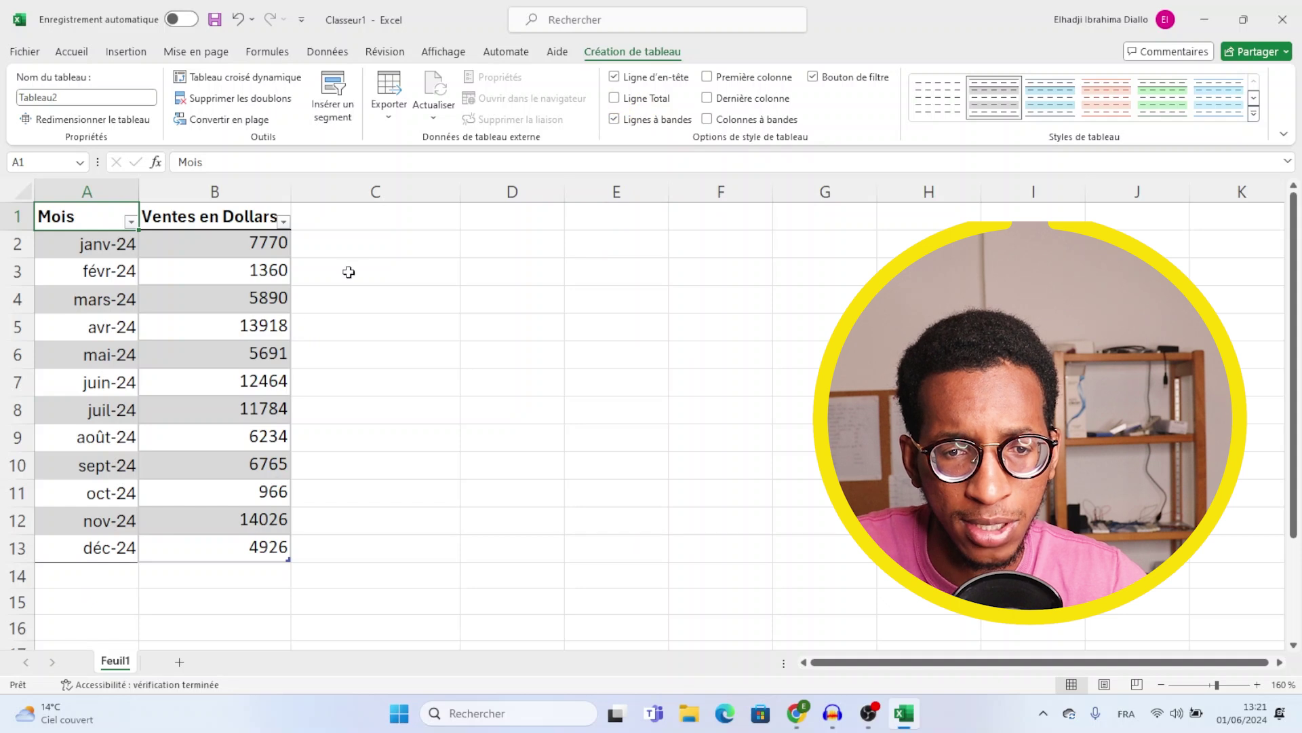
{"action": "left_click", "coordinate": [614, 101]}
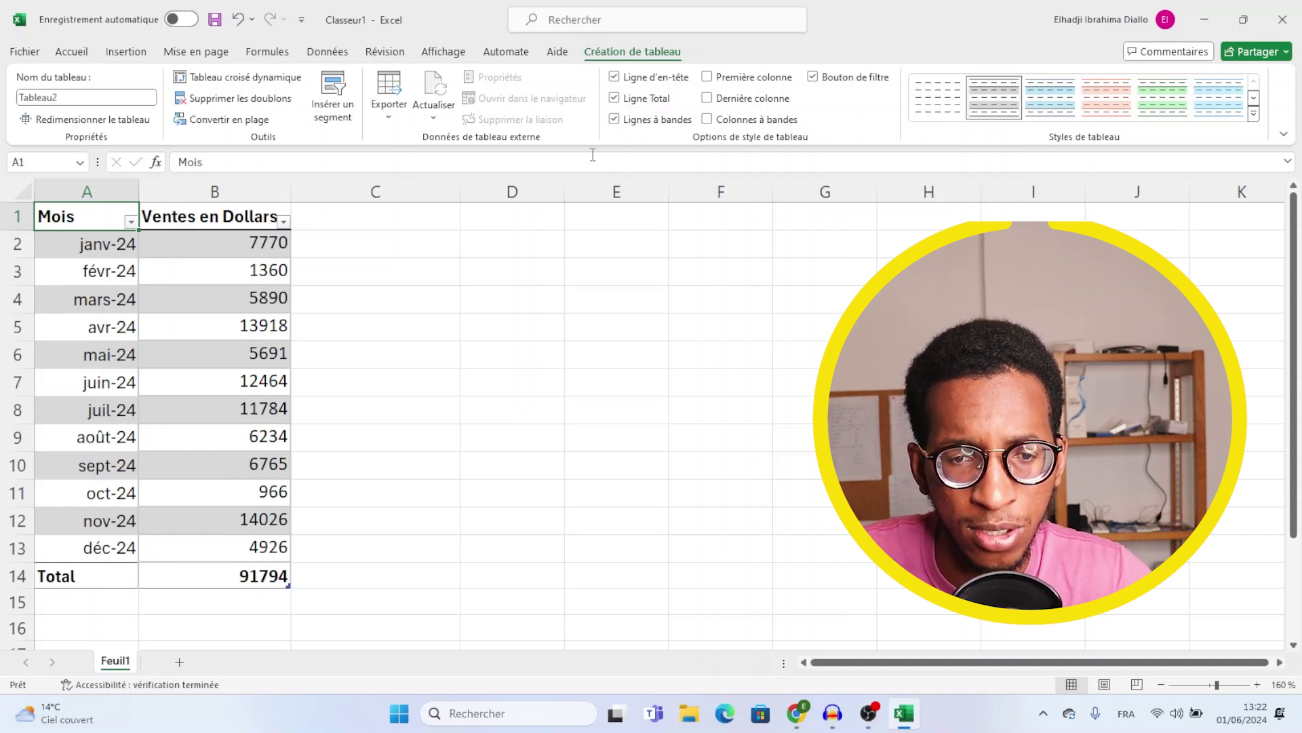
{"action": "left_click", "coordinate": [614, 100]}
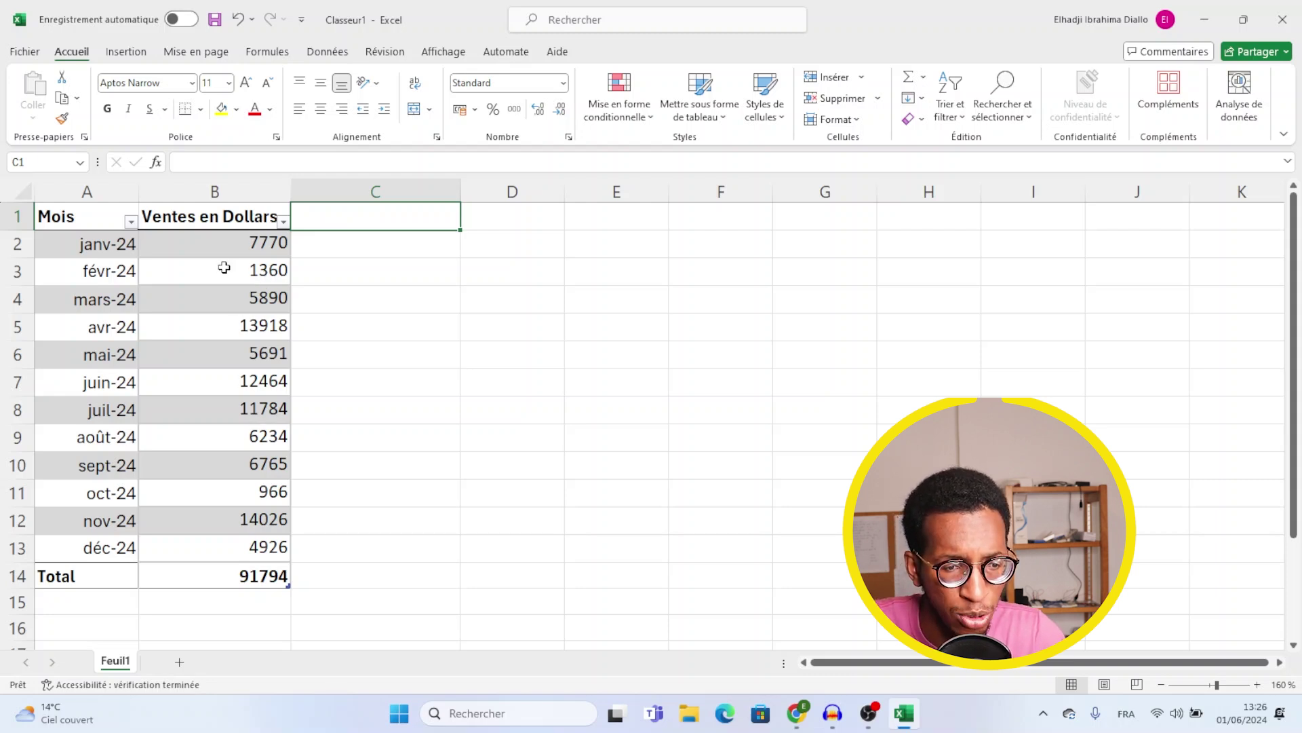
Apply a green-yellow-red colour scale as conditional formatting to the monthly sales in B2:B13.
{"action": "left_click", "coordinate": [188, 246], "text": "ctrl"}
{"action": "left_click_drag", "start_coordinate": [188, 246], "coordinate": [263, 549]}
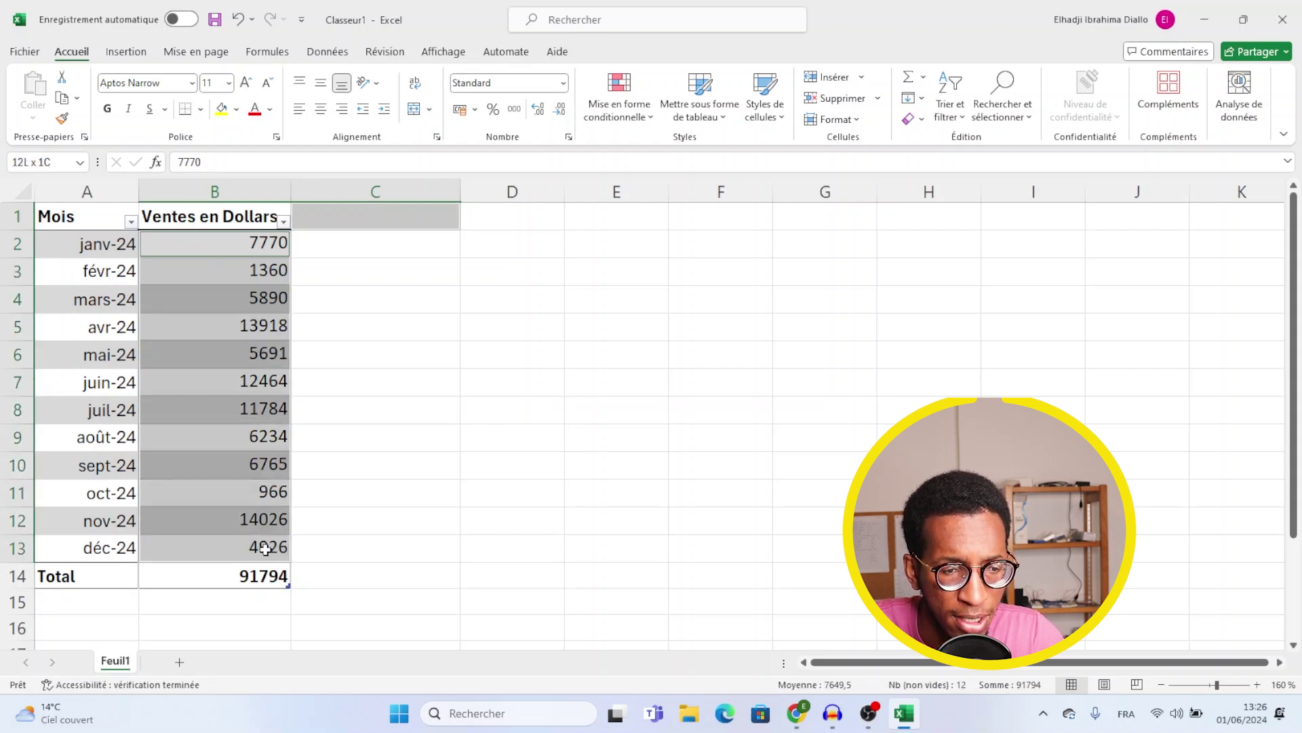
{"action": "left_click_drag", "start_coordinate": [266, 548], "coordinate": [266, 548]}
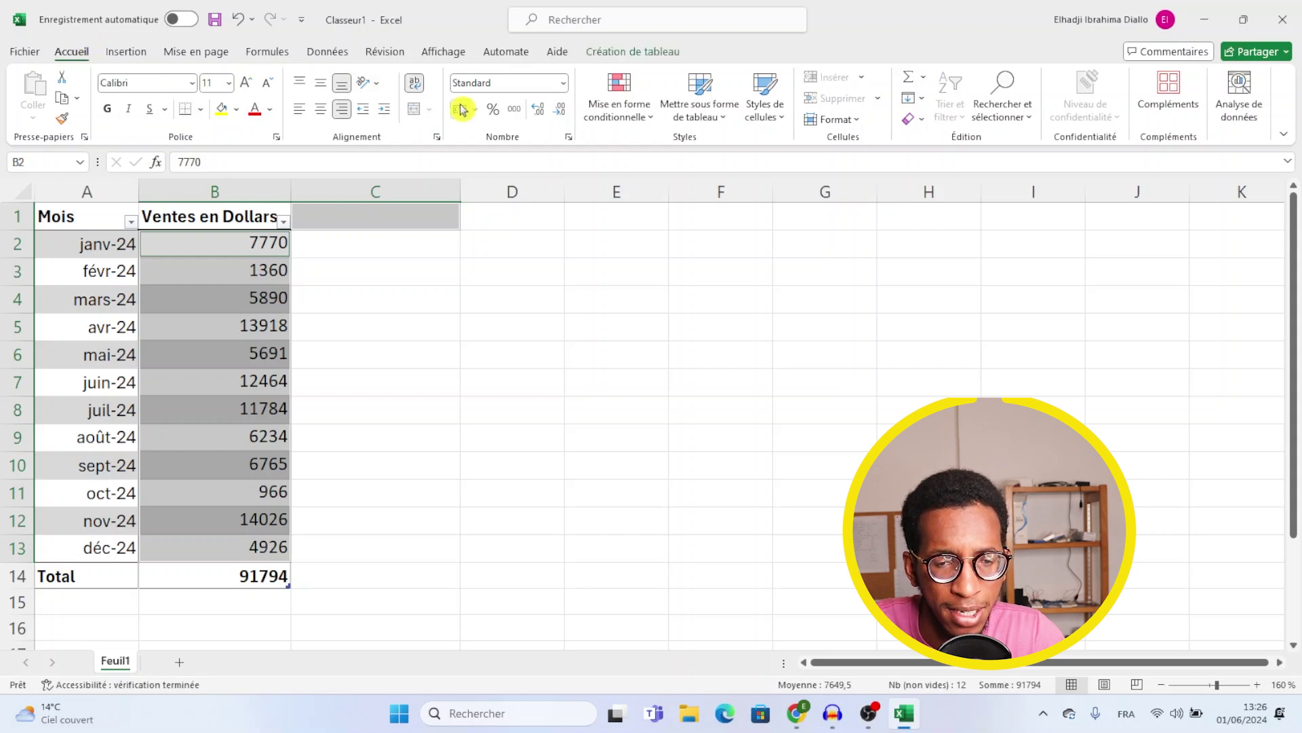
{"action": "left_click", "coordinate": [631, 107]}
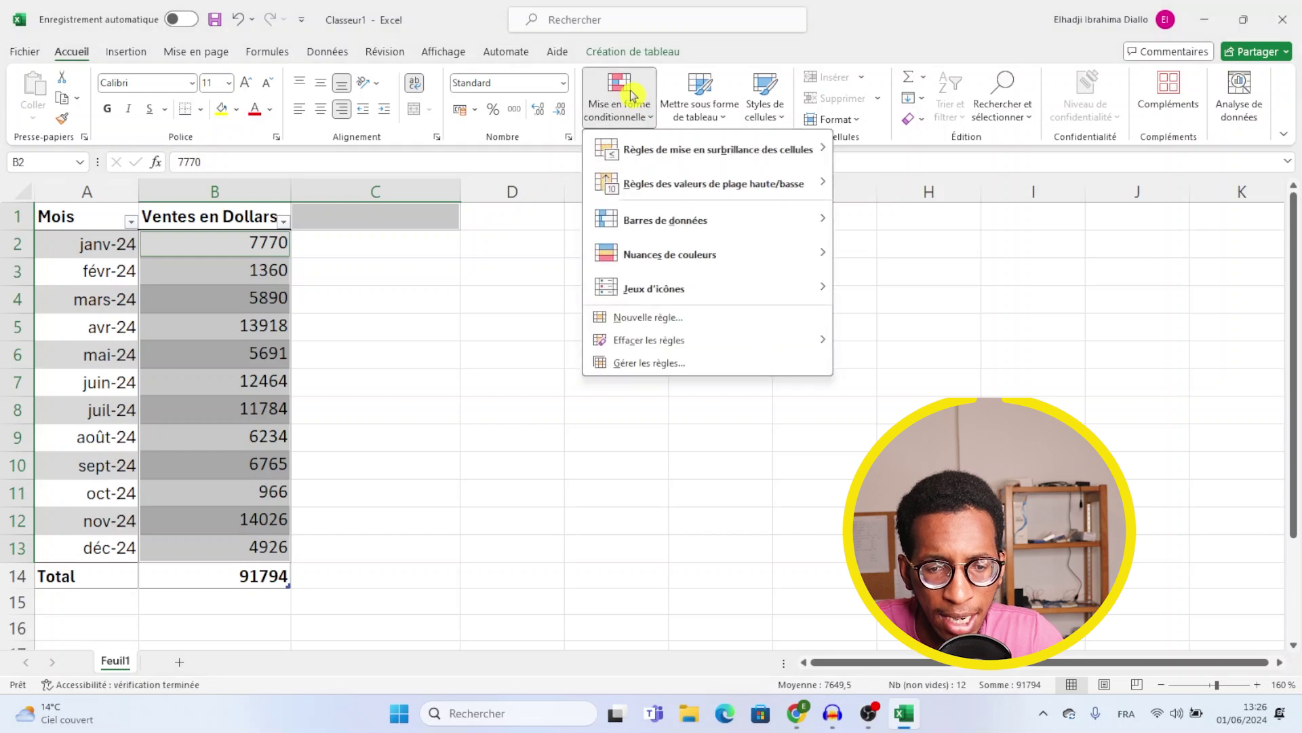
{"action": "mouse_move", "coordinate": [674, 256]}
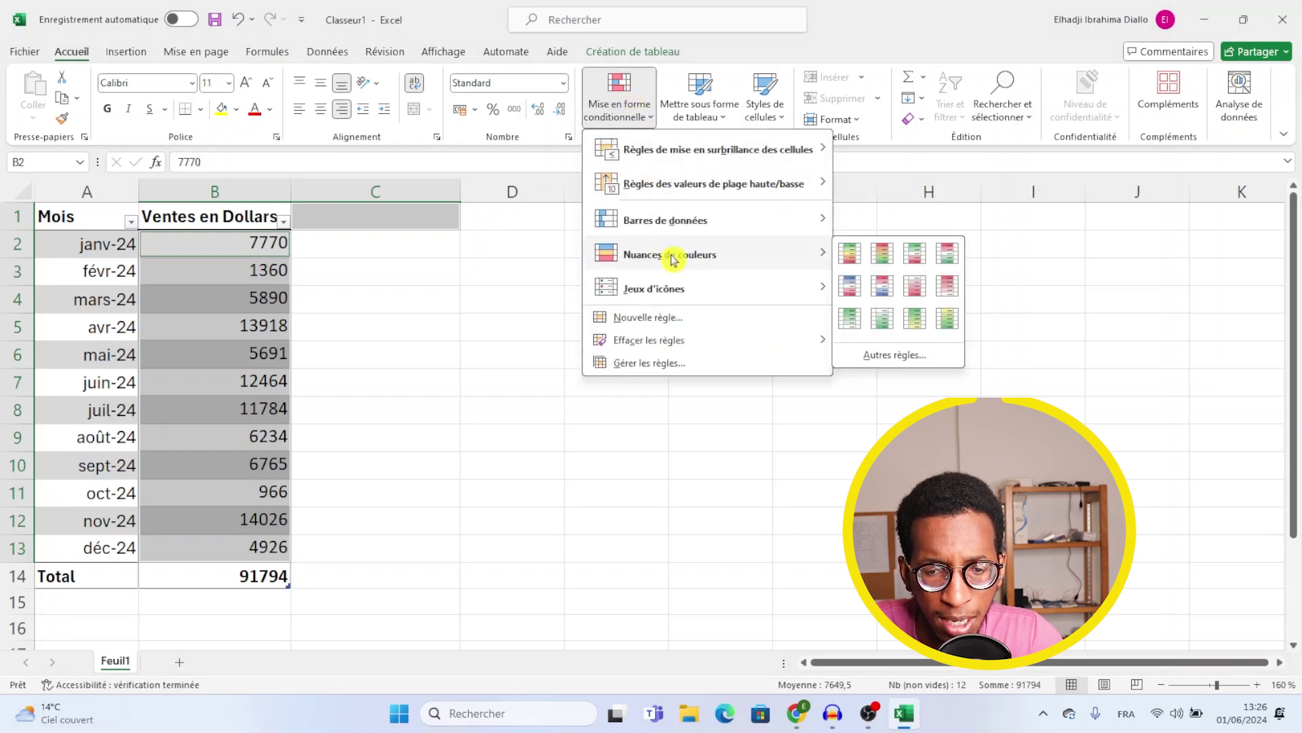
{"action": "left_click", "coordinate": [846, 264]}
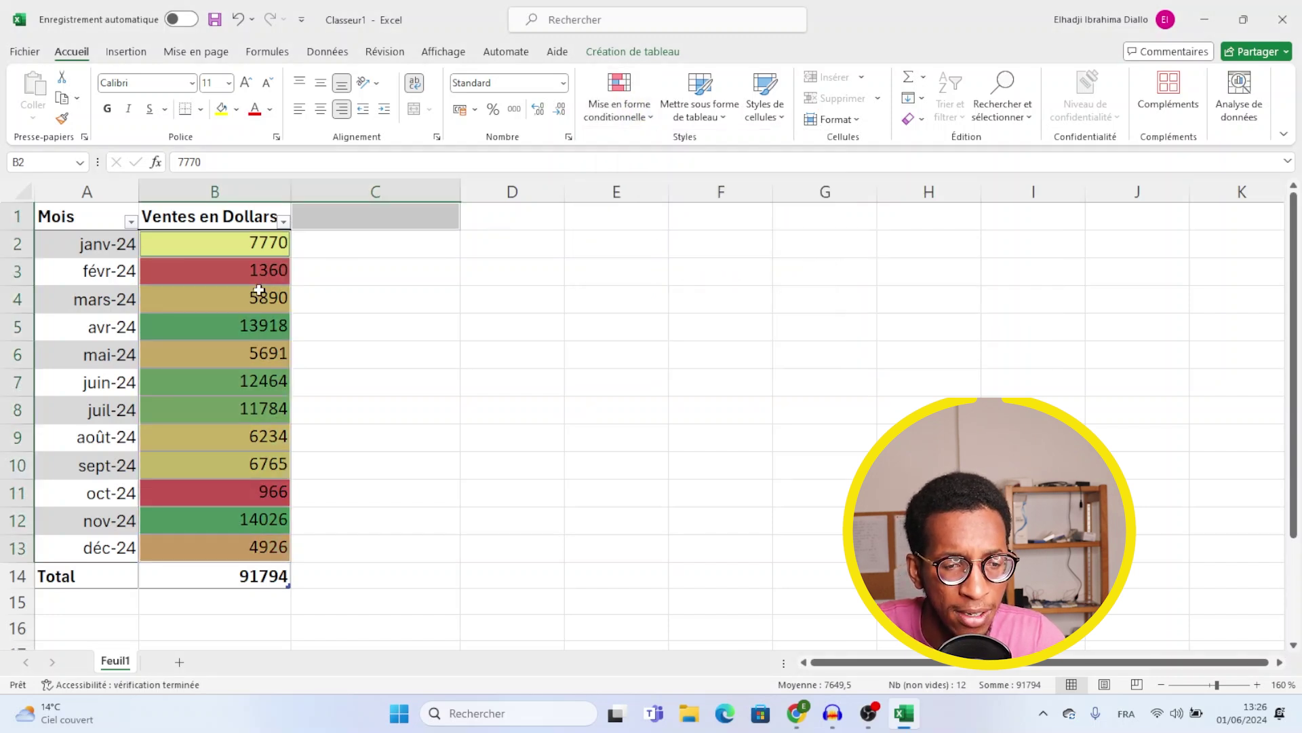
{"action": "left_click", "coordinate": [312, 333]}
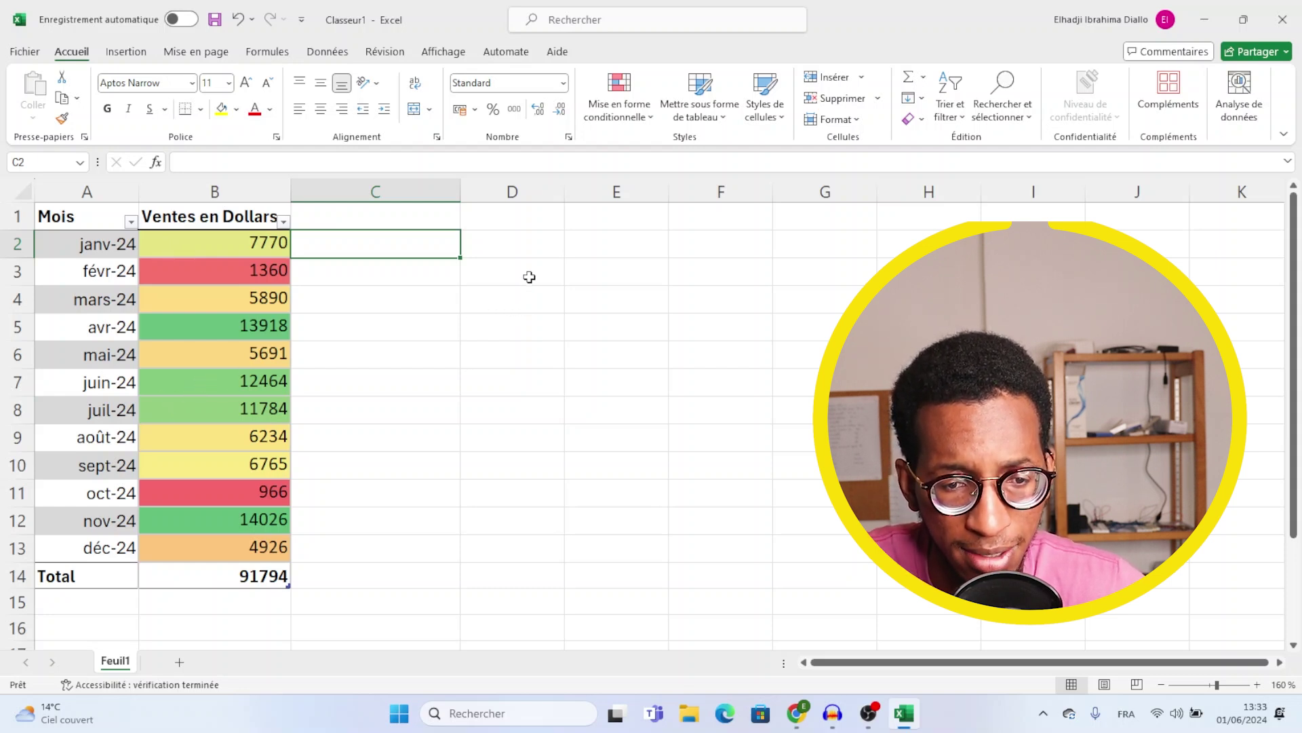
Enter a formula in D2 that adds the April and July sales, =B5+B8.
{"action": "left_click", "coordinate": [502, 248]}
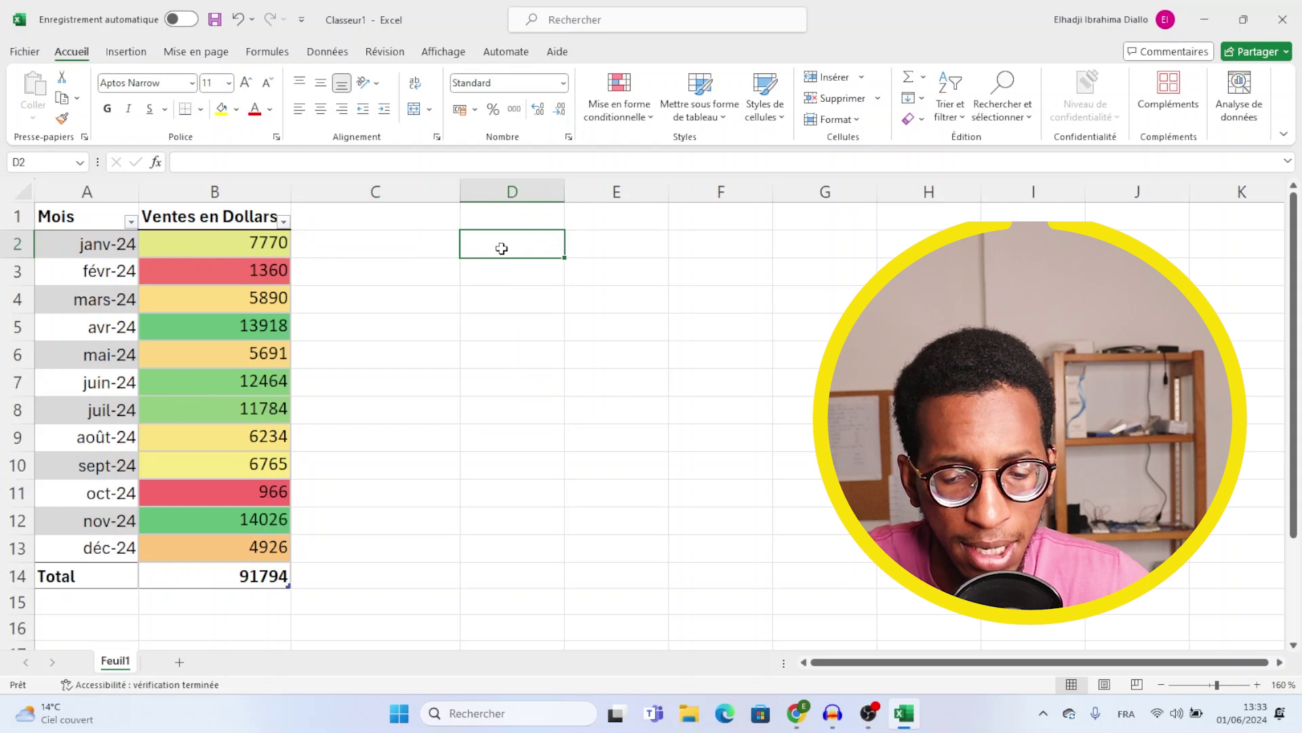
{"action": "type", "text": "="}
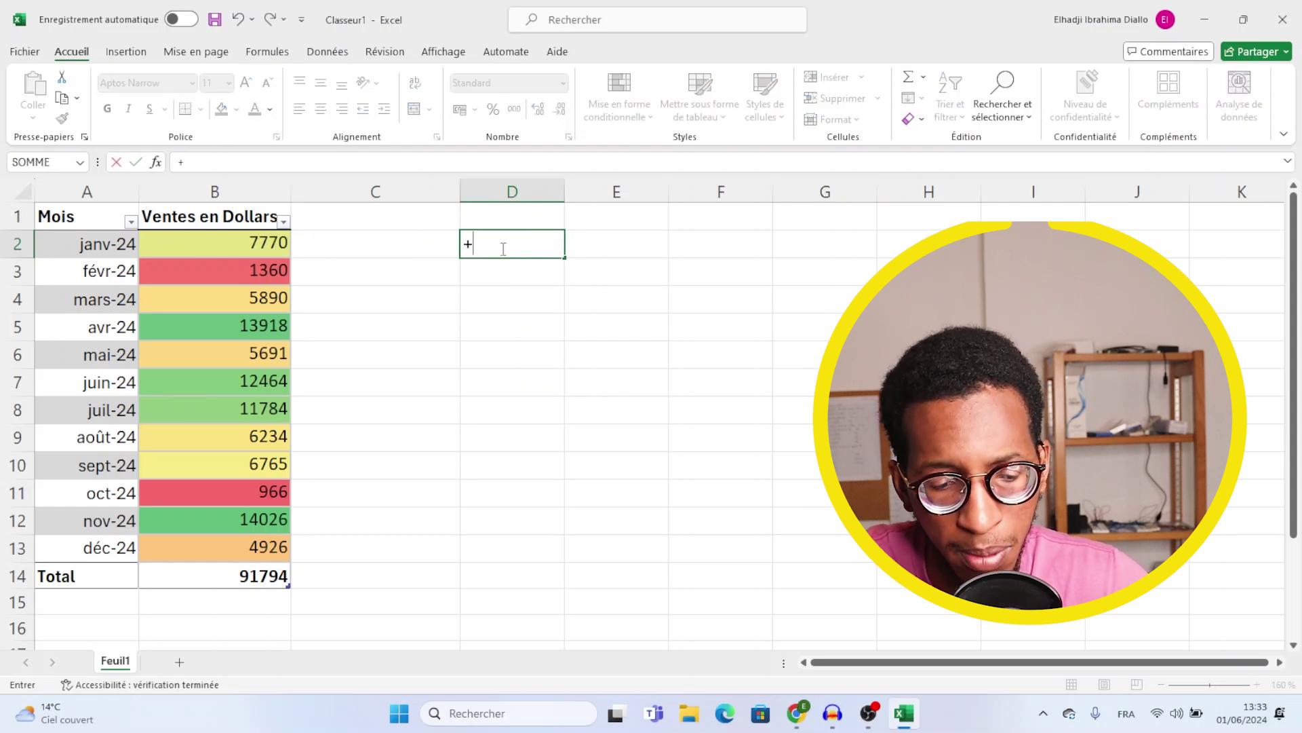
{"action": "key", "text": "BackSpace"}
{"action": "type", "text": "="}
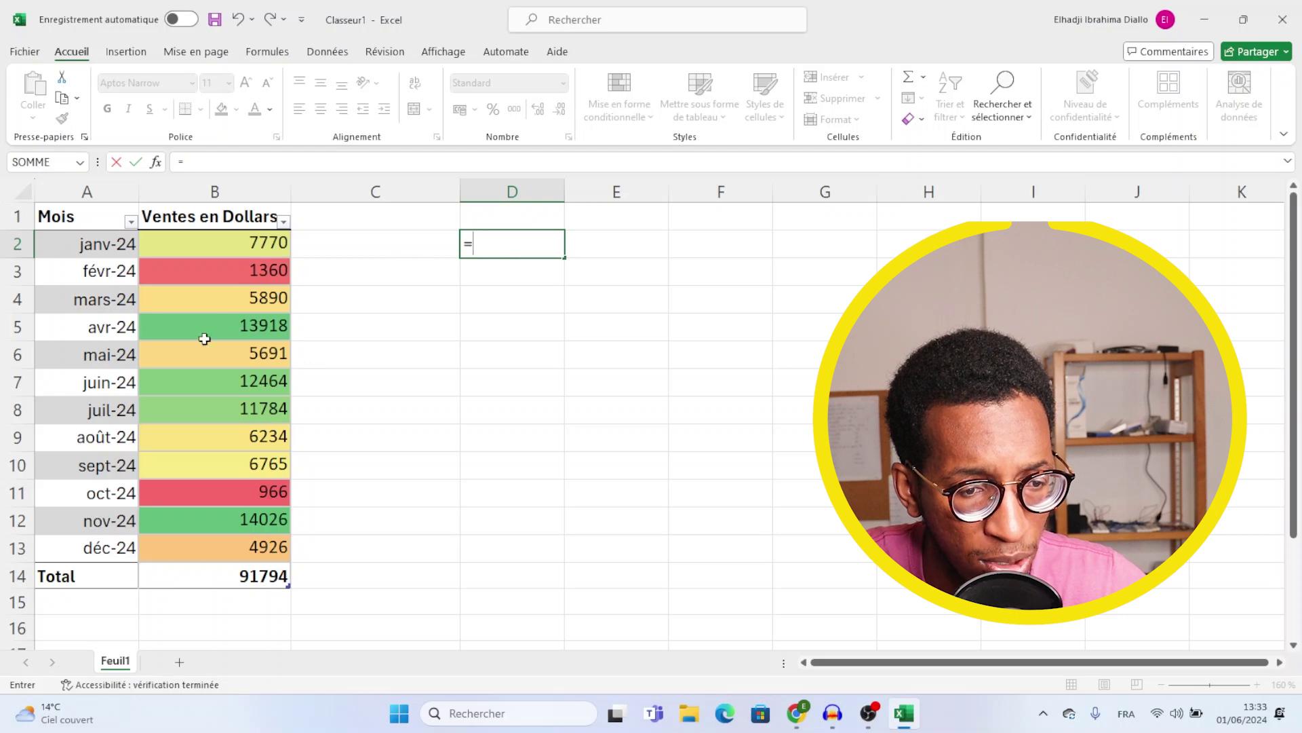
{"action": "left_click", "coordinate": [271, 333]}
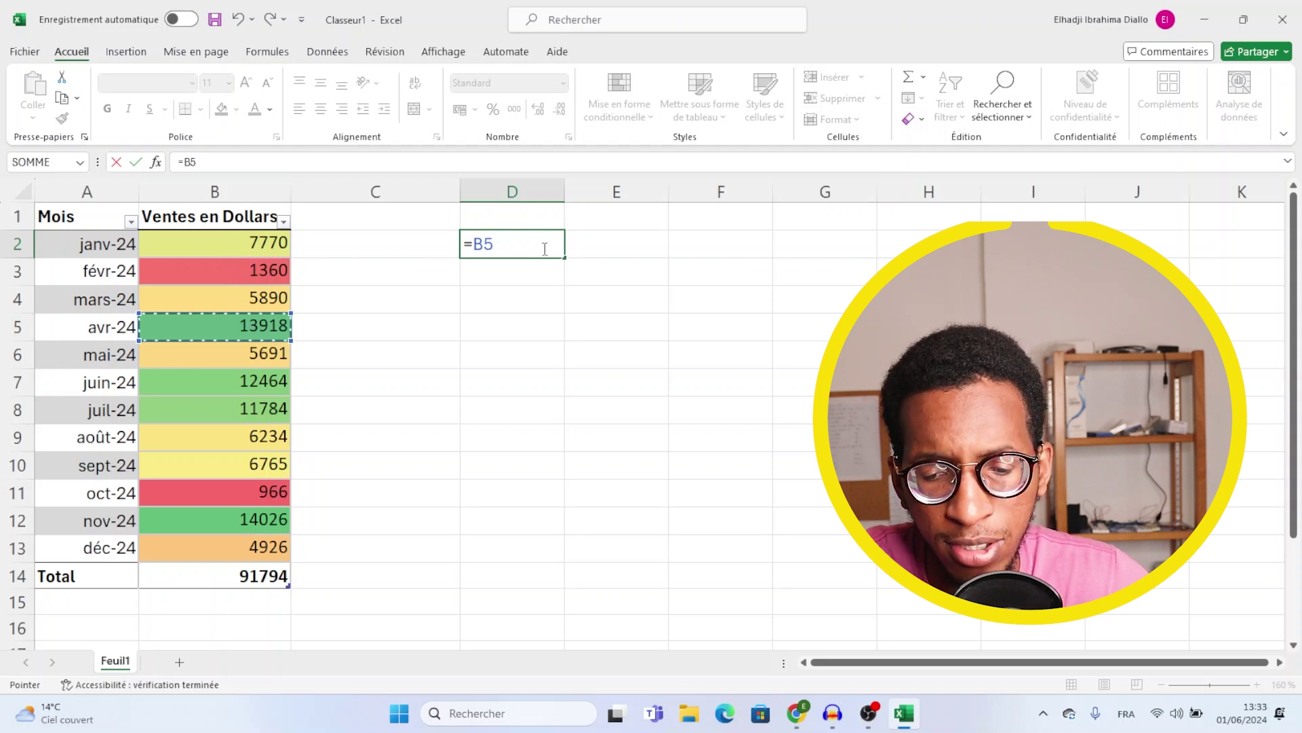
{"action": "type", "text": "+"}
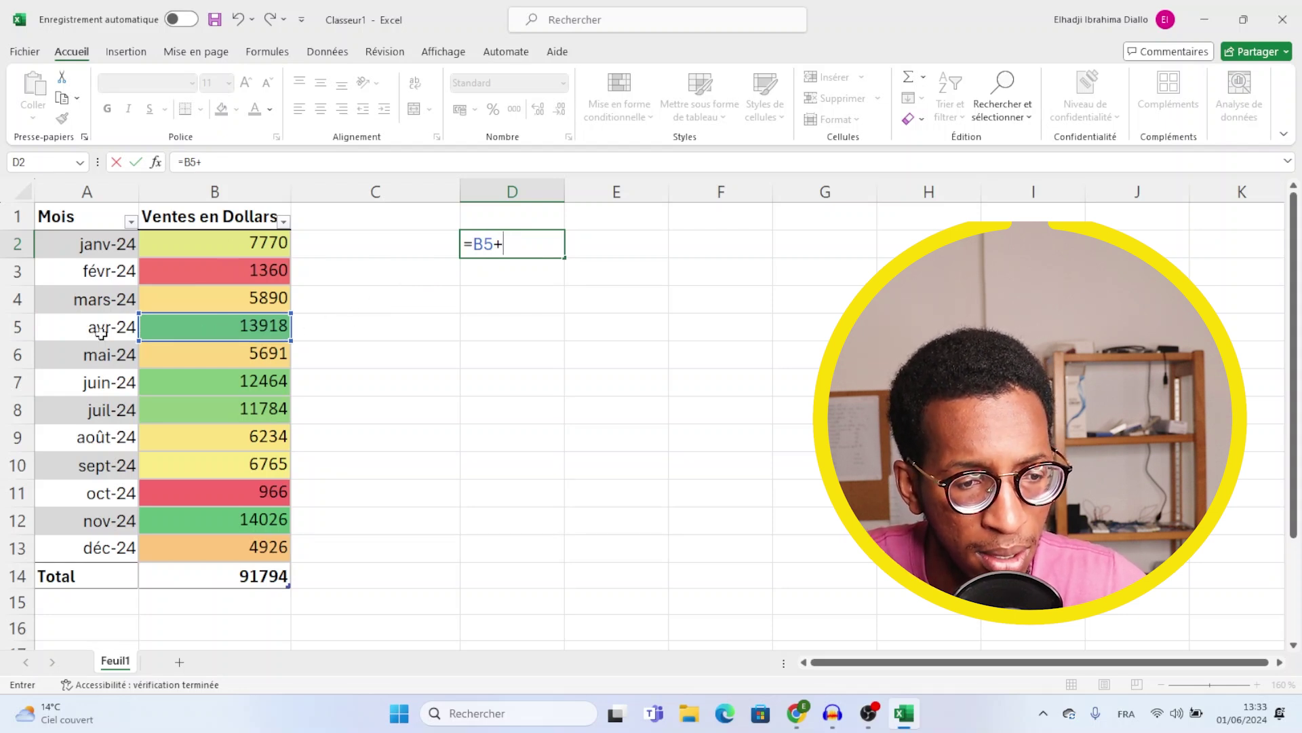
{"action": "left_click", "coordinate": [210, 416]}
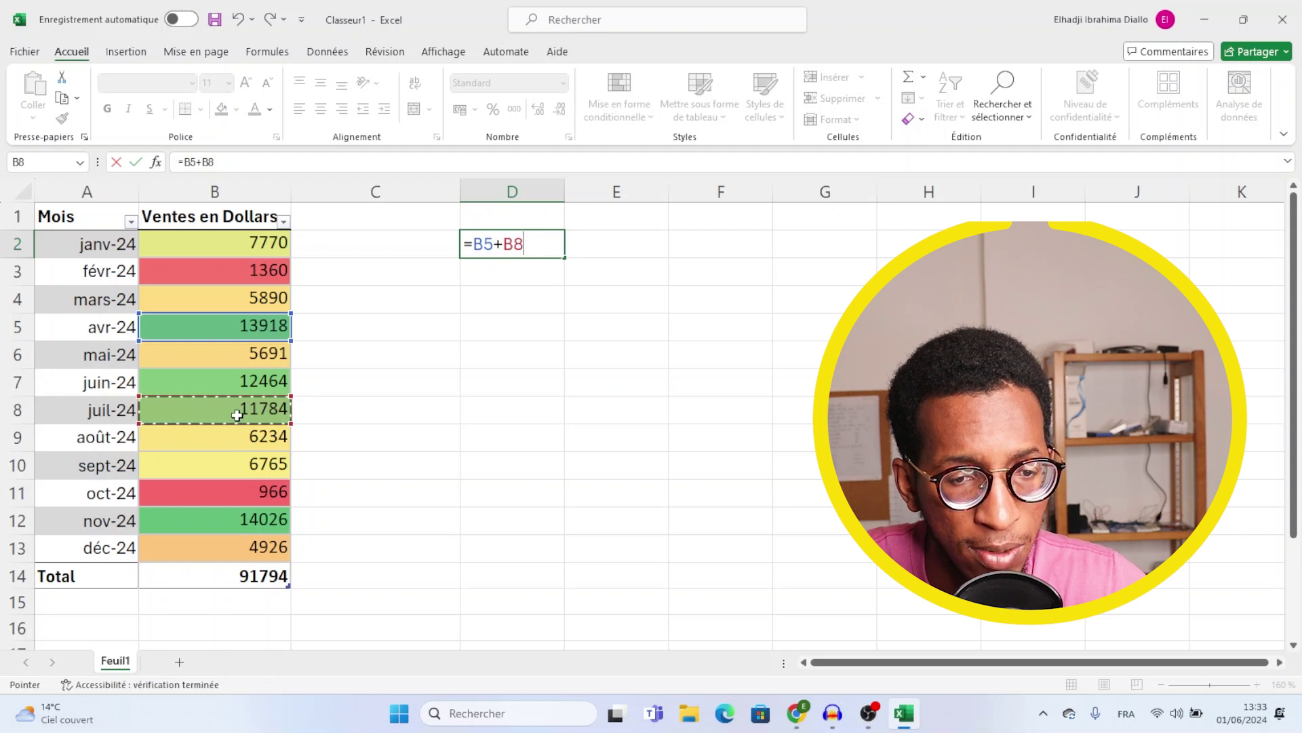
{"action": "key", "text": "Return"}
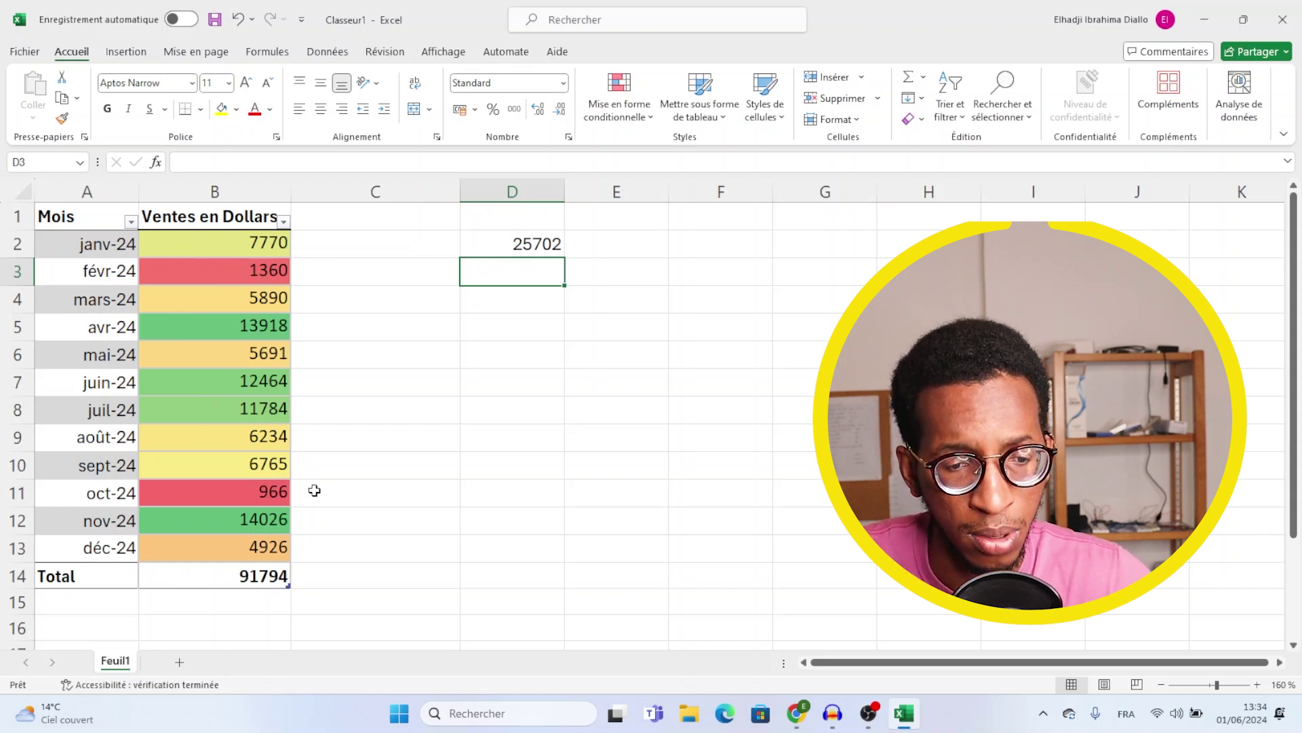
Enter a SOMME formula in D13 that adds up all monthly sales in B2:B13.
{"action": "scroll", "coordinate": [407, 466], "scroll_direction": "down", "scroll_amount": 1}
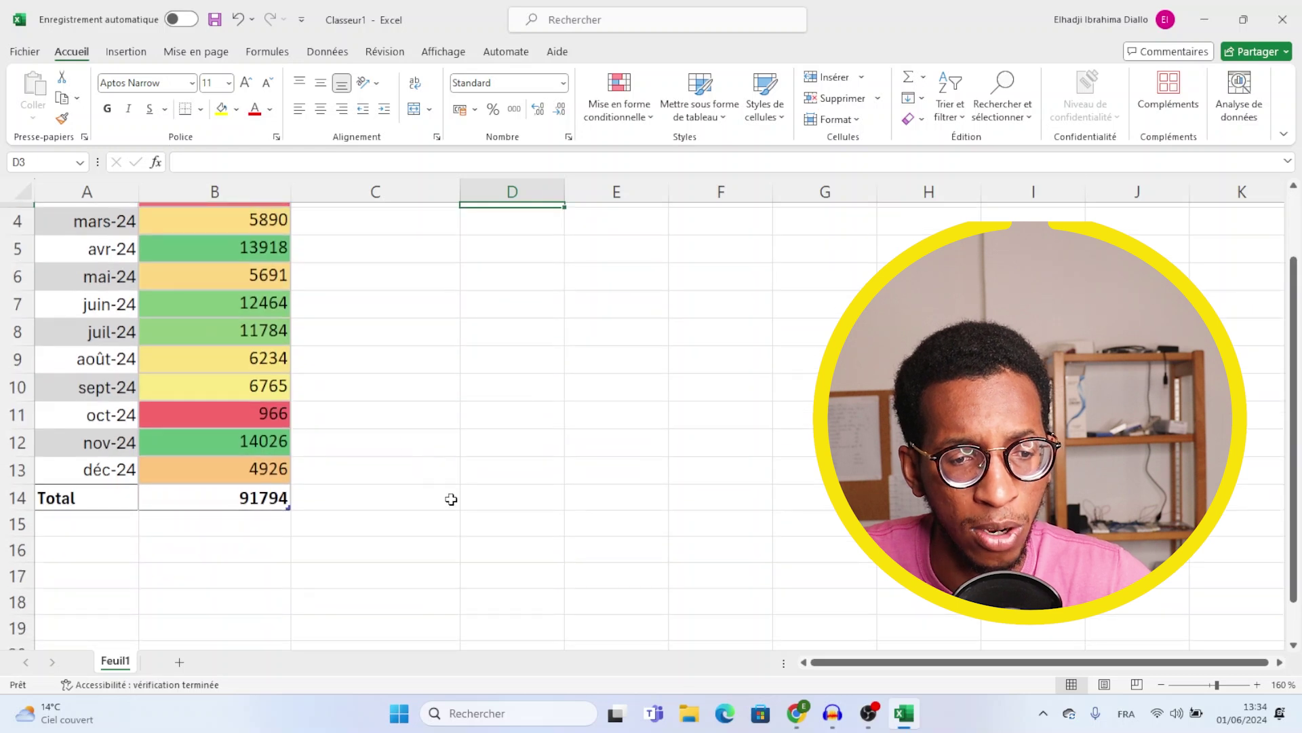
{"action": "scroll", "coordinate": [486, 509], "scroll_direction": "up", "scroll_amount": 1}
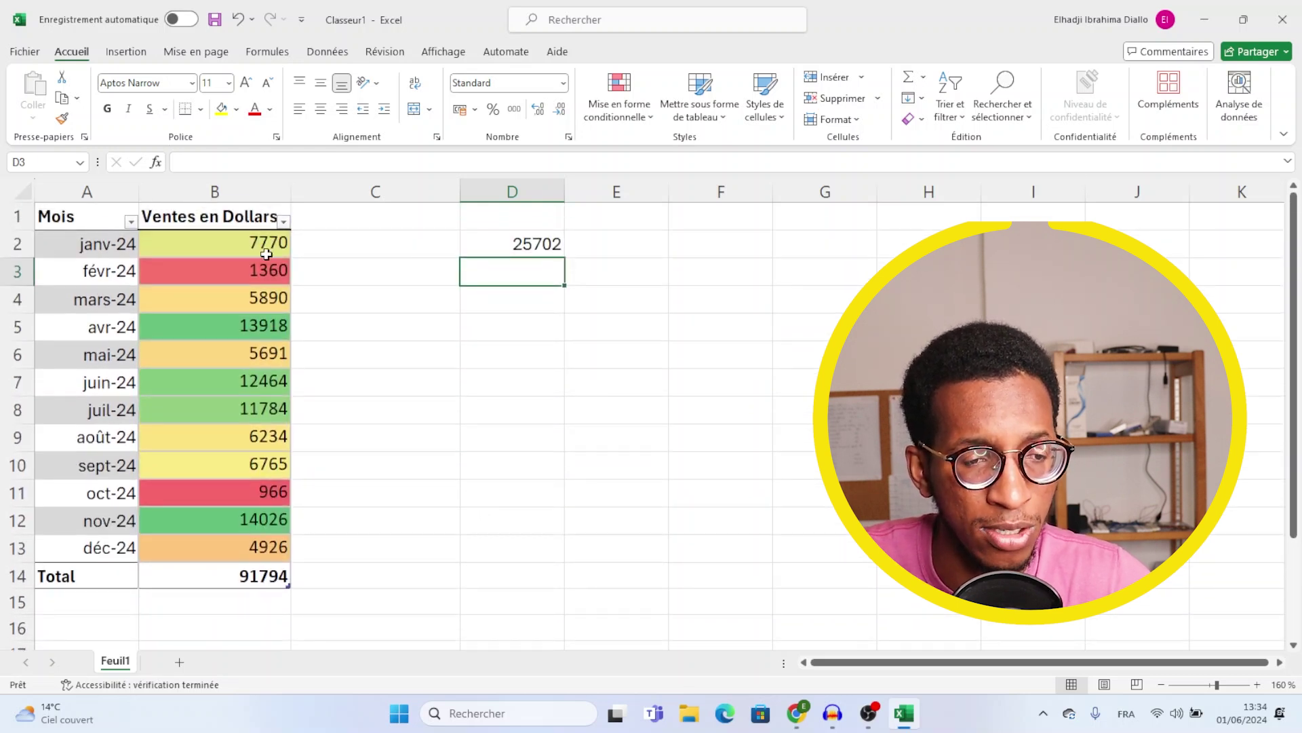
{"action": "left_click", "coordinate": [493, 548]}
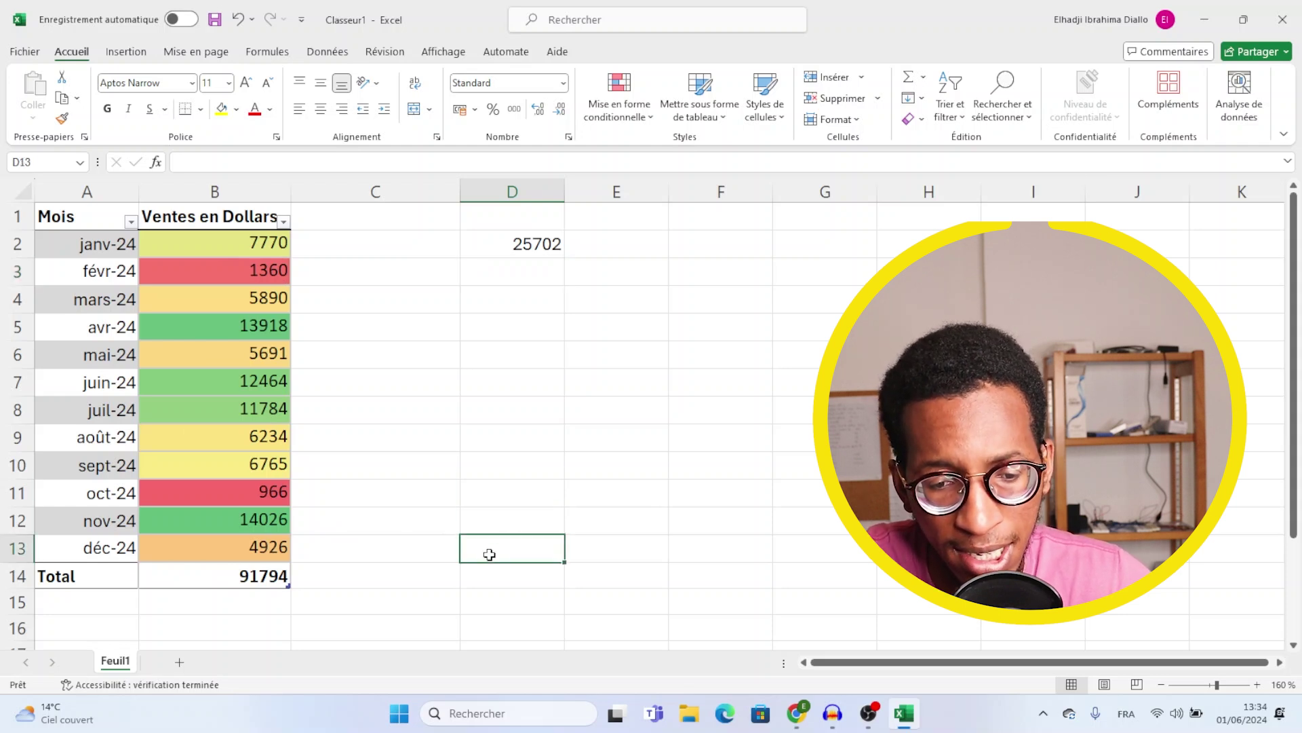
{"action": "type", "text": "="}
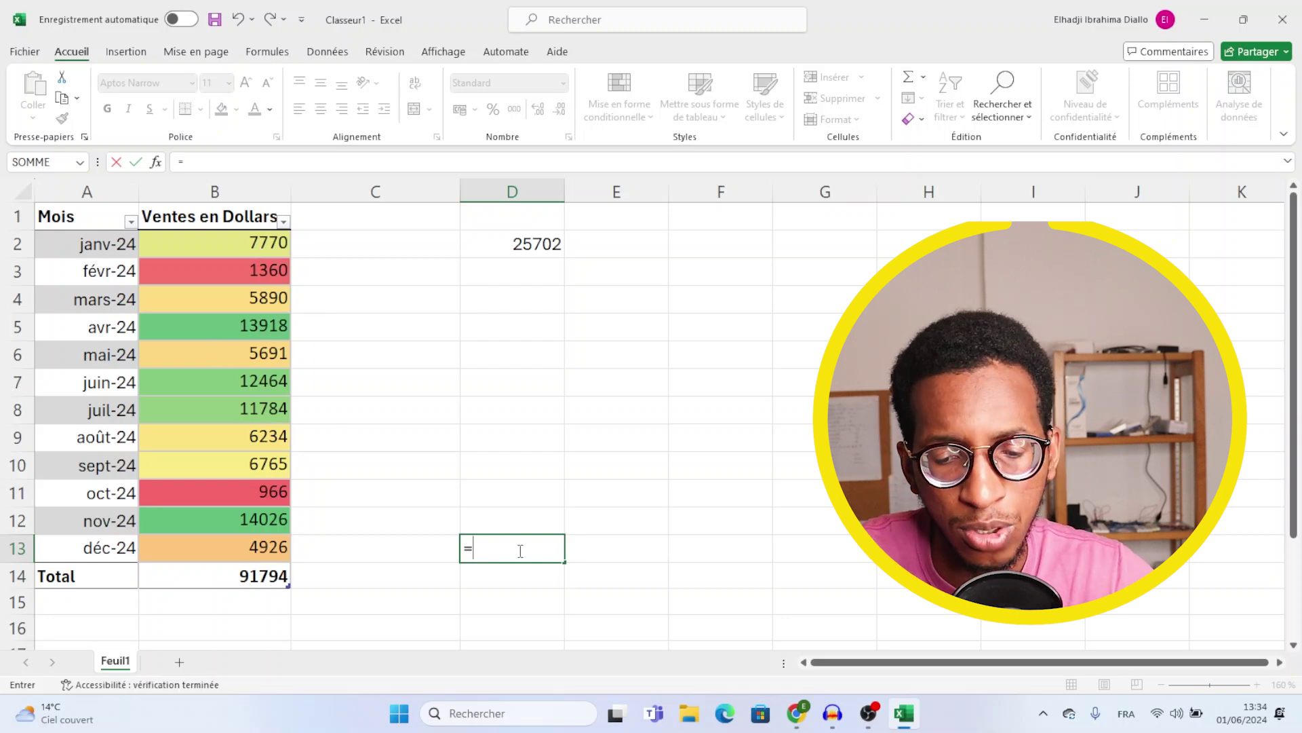
{"action": "type", "text": "so"}
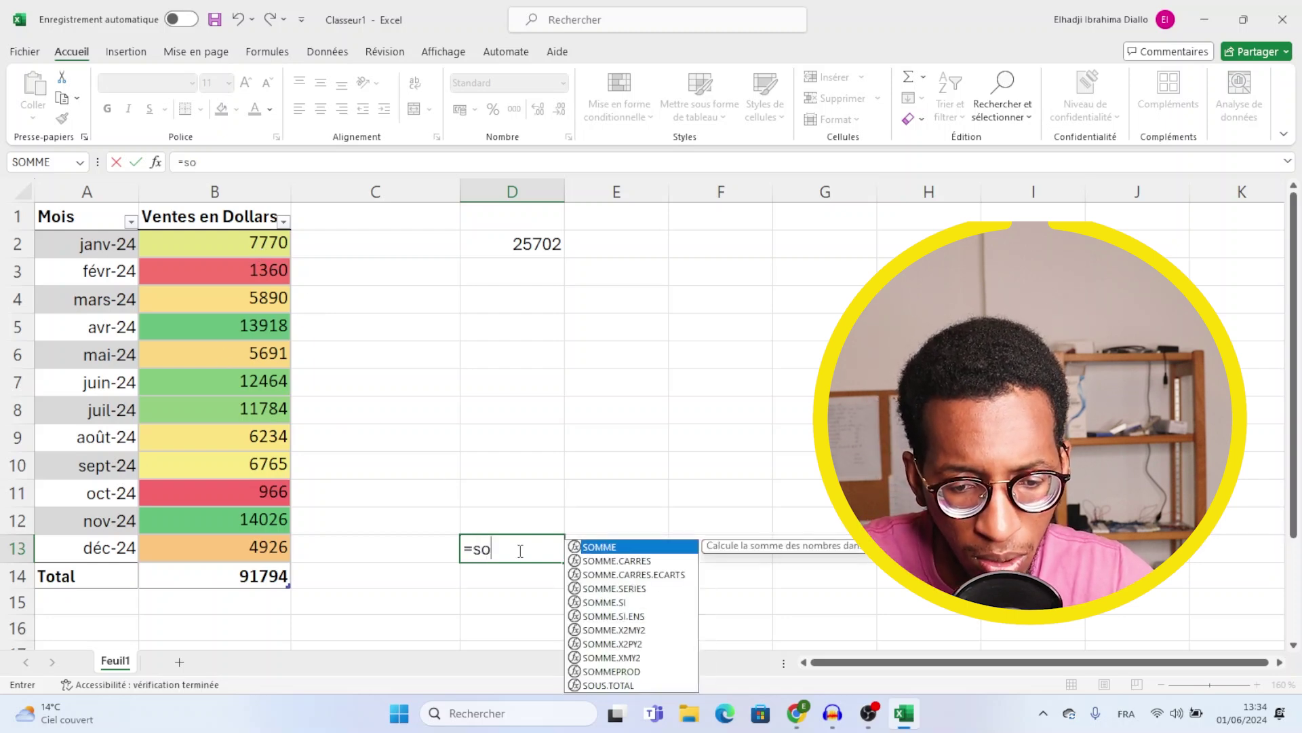
{"action": "double_click", "coordinate": [597, 553]}
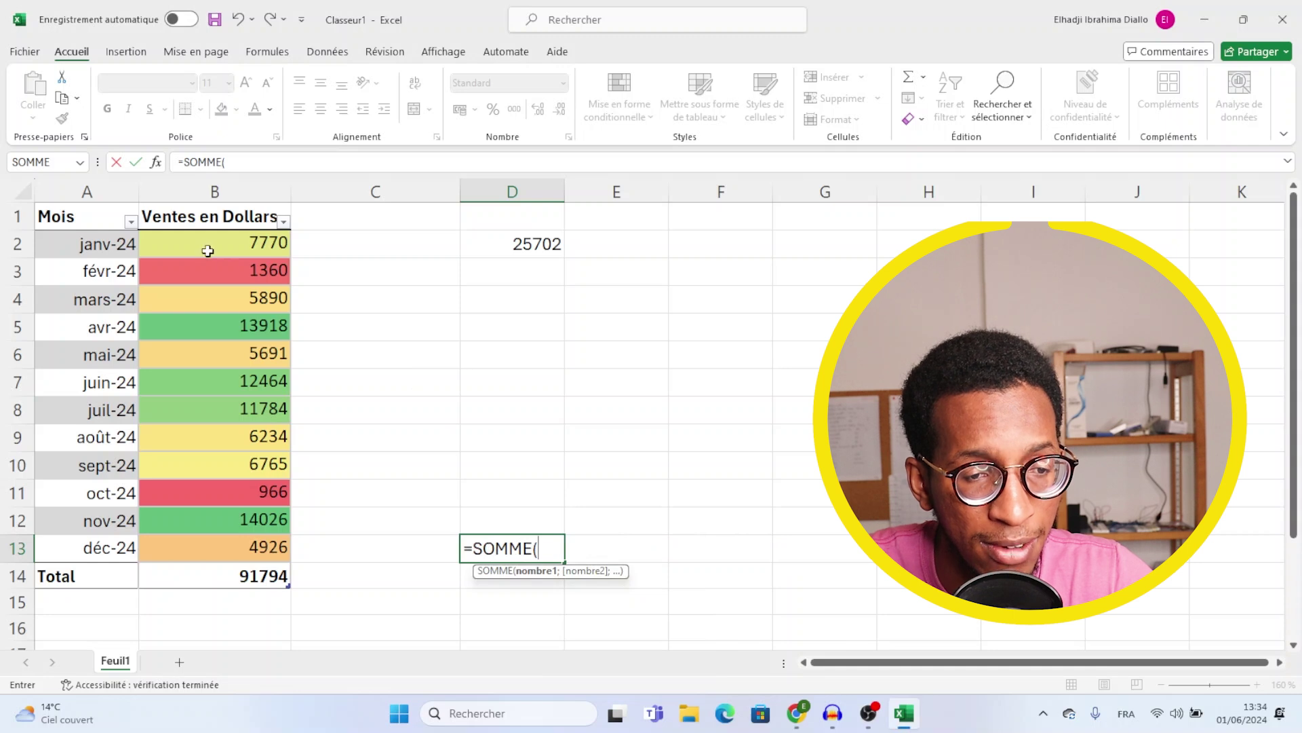
{"action": "left_click_drag", "start_coordinate": [196, 244], "coordinate": [246, 542]}
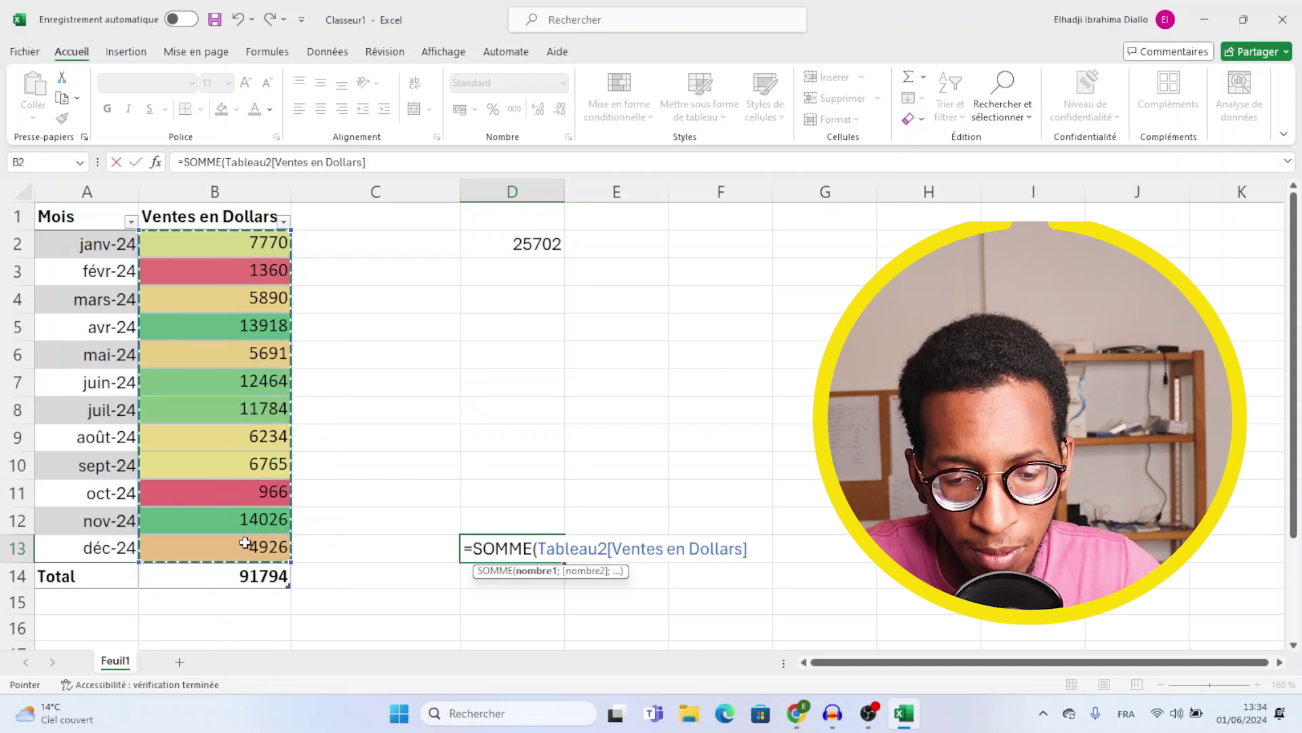
{"action": "type", "text": ")"}
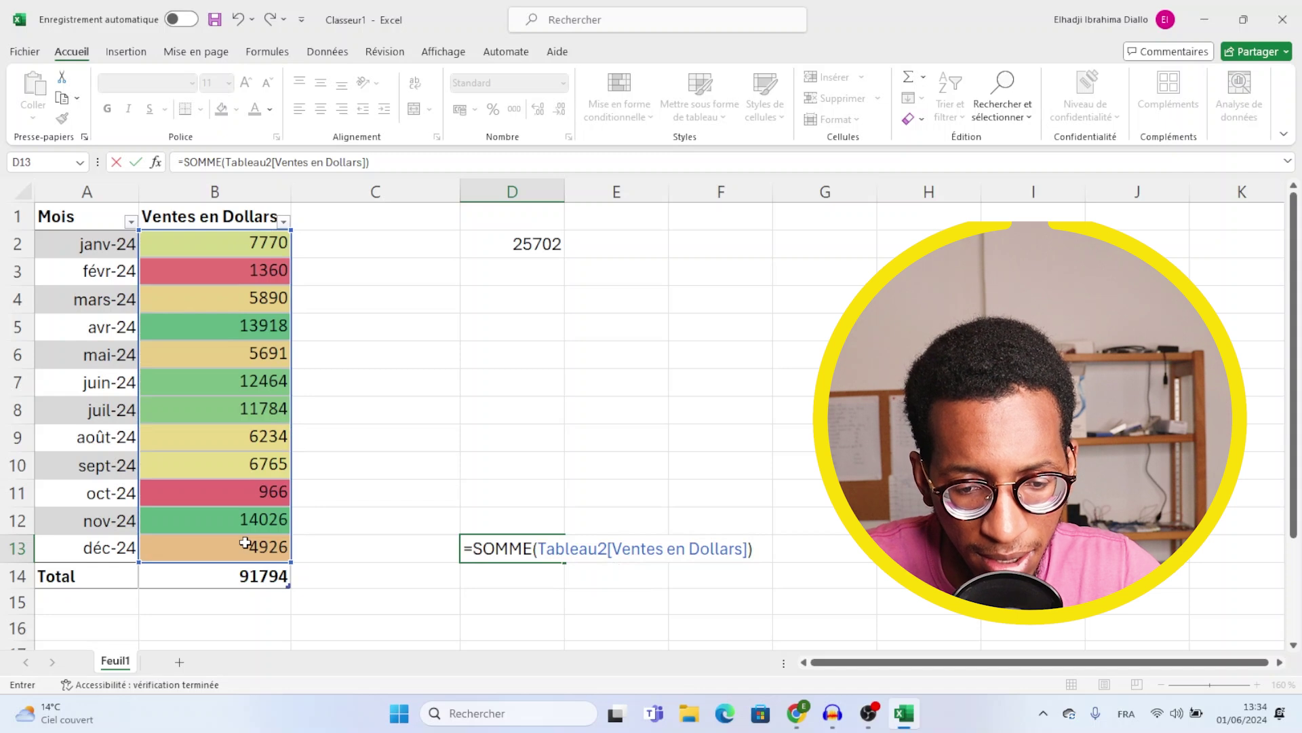
{"action": "key", "text": "Return"}
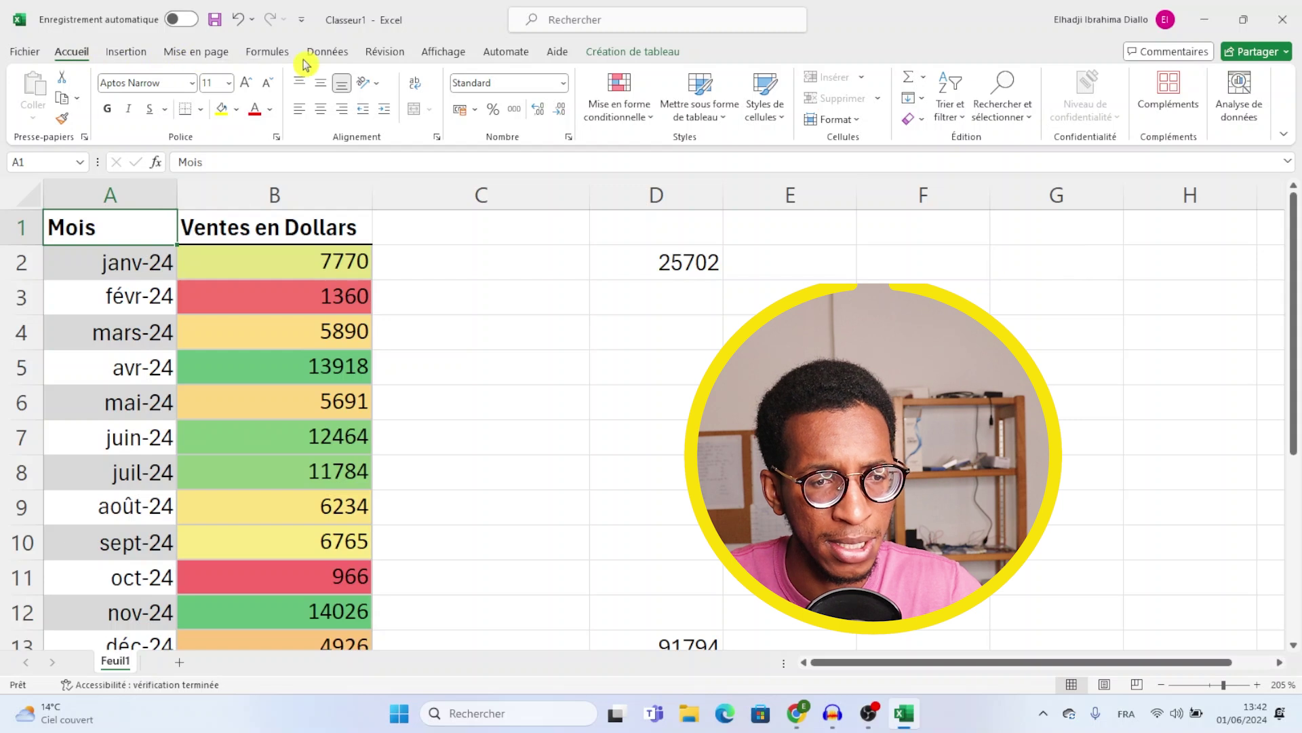
Turn on the filter controls for the sales table's headers.
{"action": "left_click", "coordinate": [328, 60]}
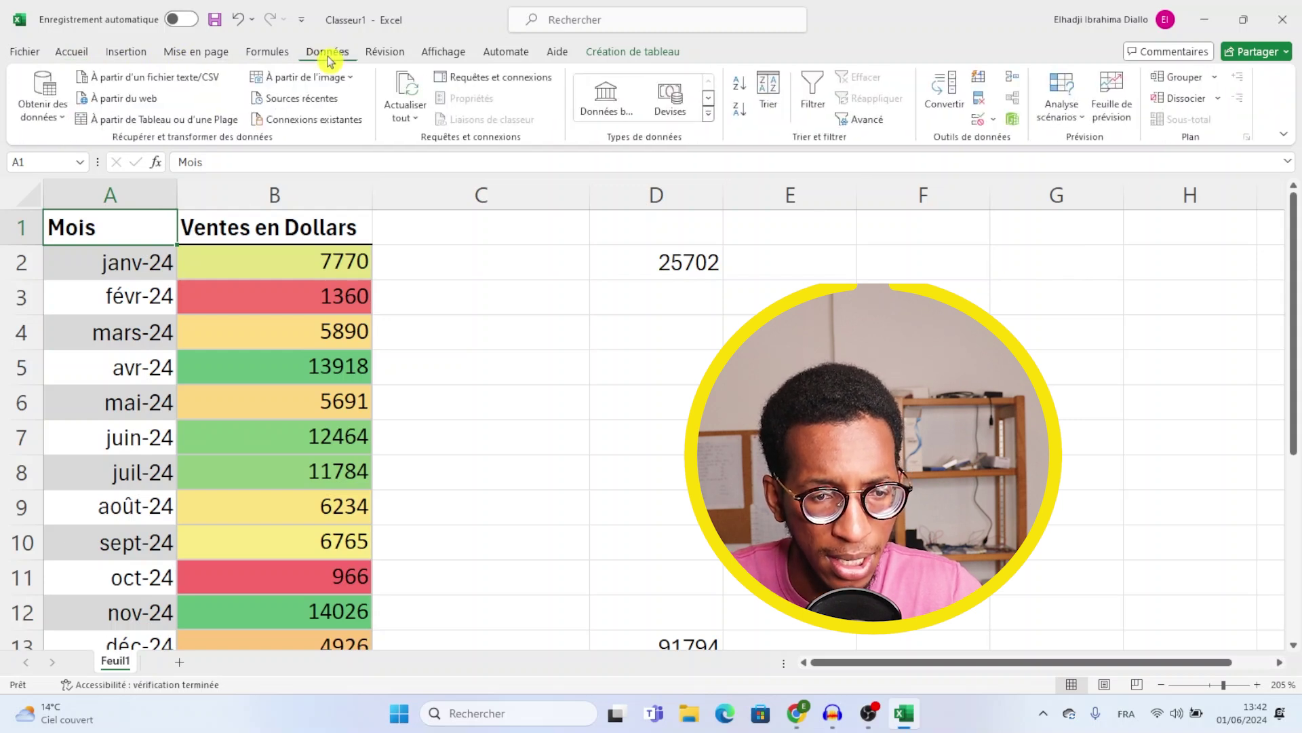
{"action": "left_click", "coordinate": [815, 107]}
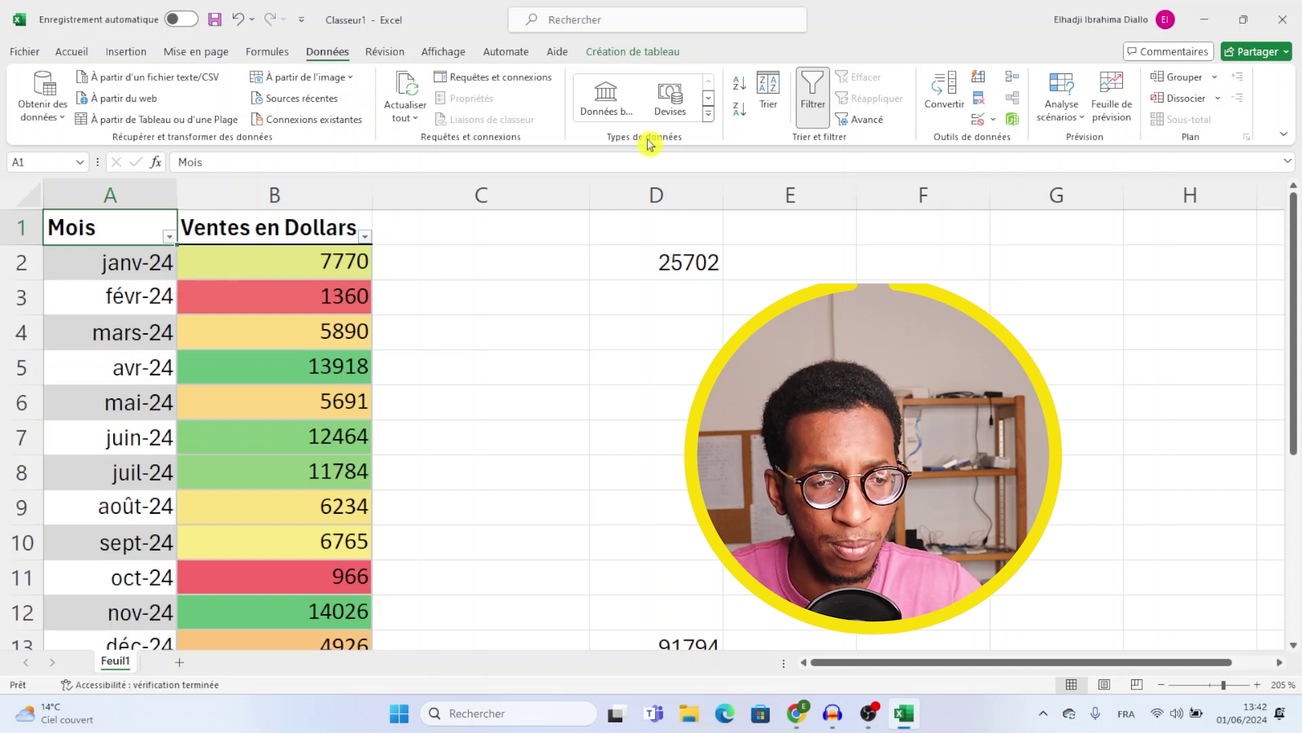
{"action": "left_click", "coordinate": [813, 102]}
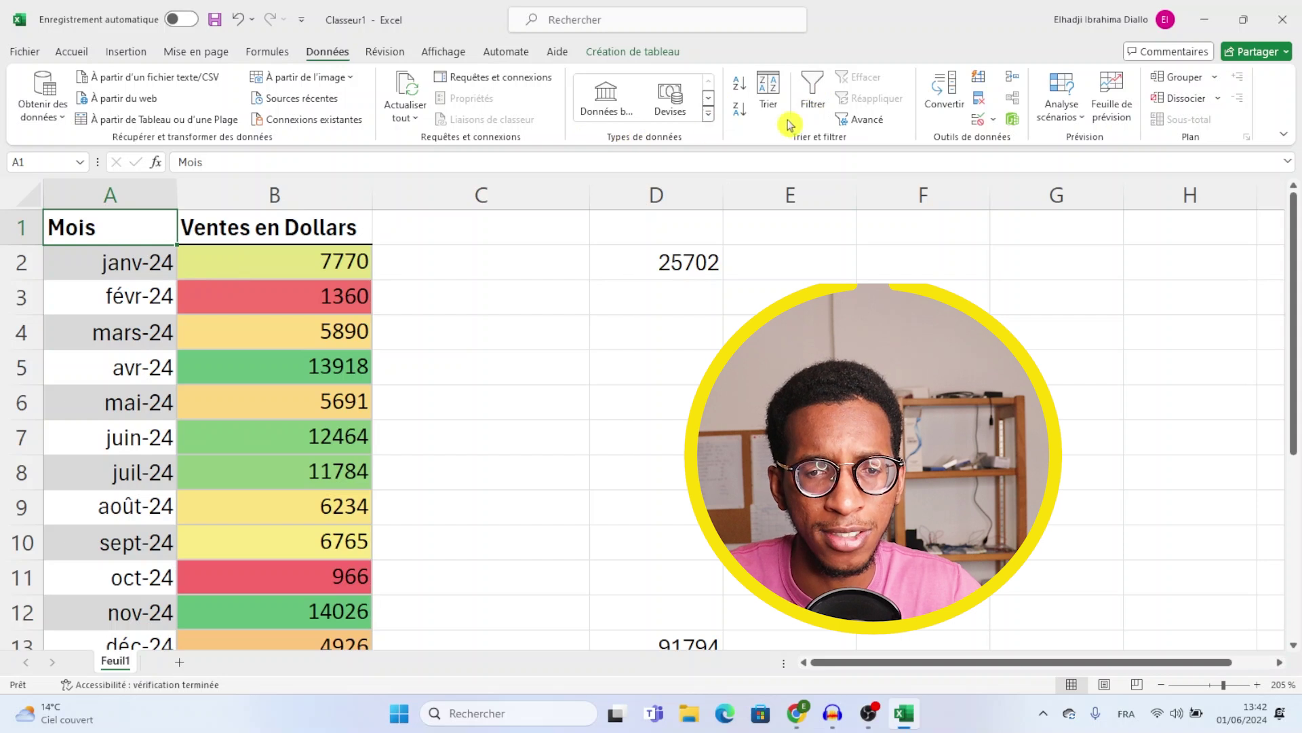
{"action": "left_click", "coordinate": [814, 106]}
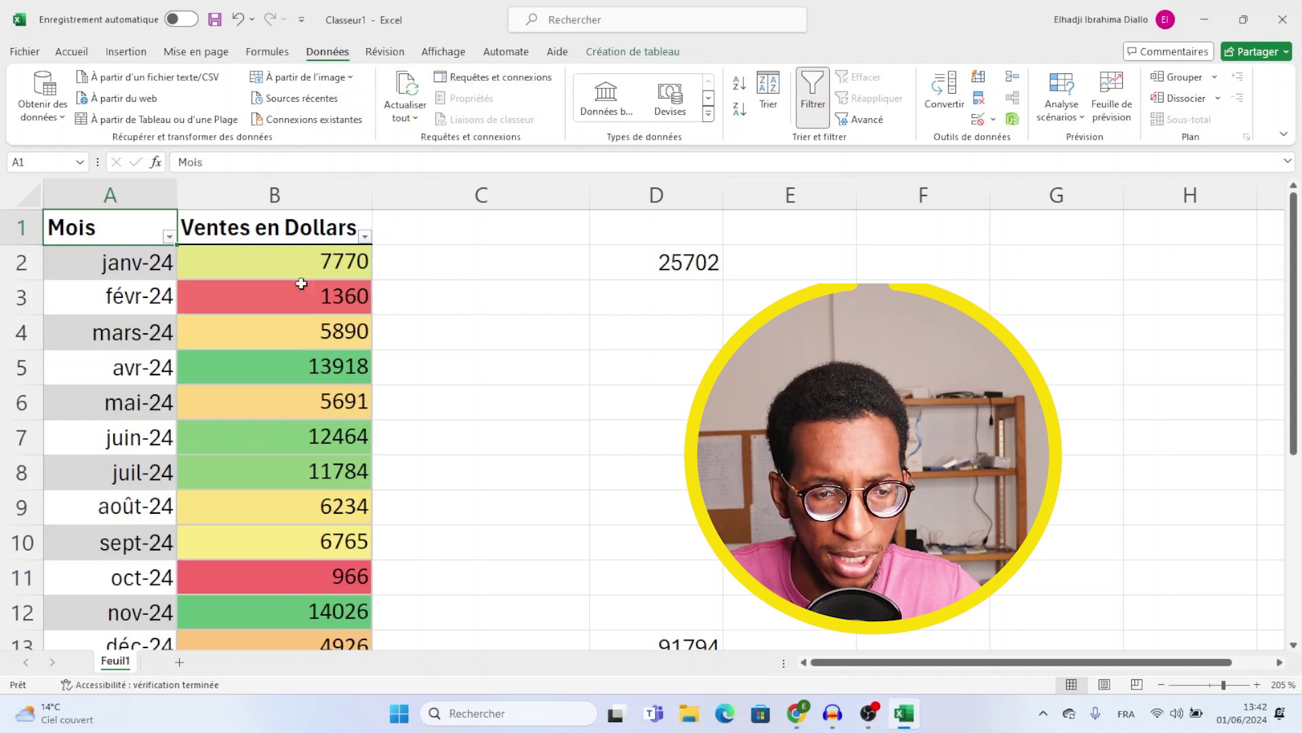
Filter the Mois column so that only janvier is shown.
{"action": "left_click", "coordinate": [169, 236]}
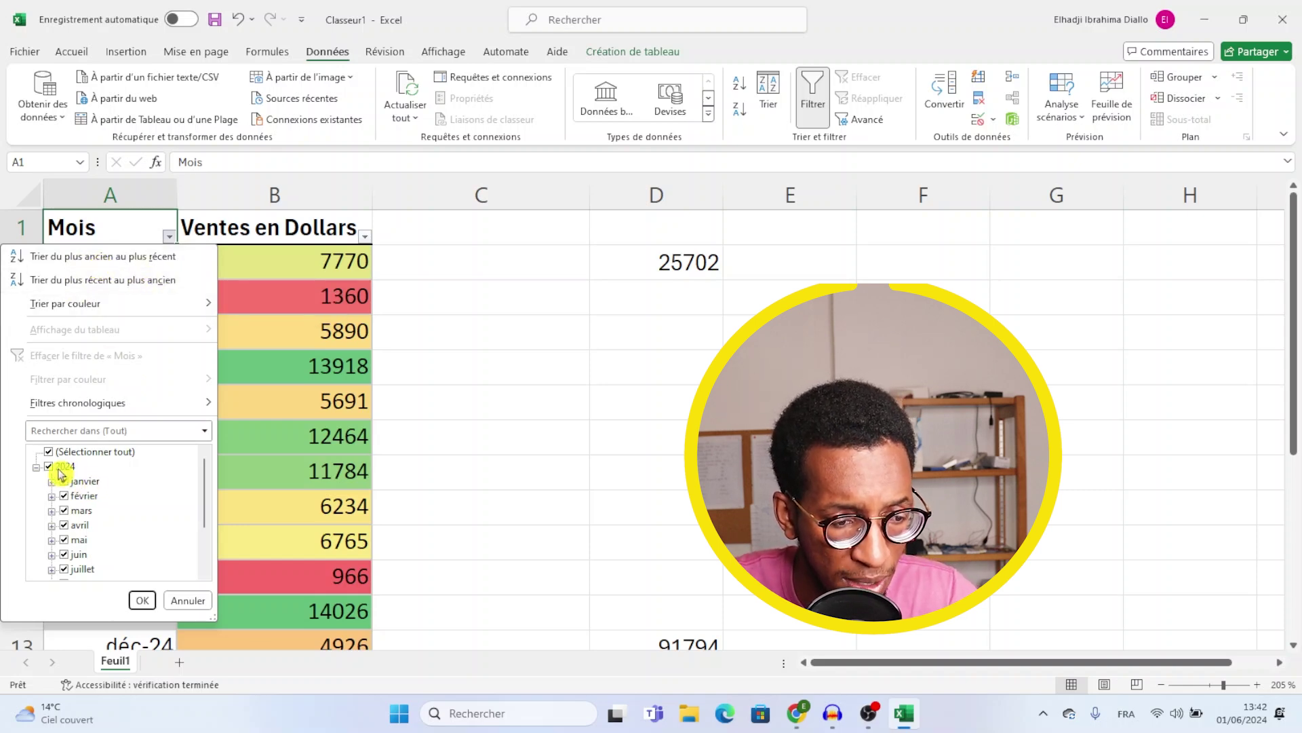
{"action": "left_click", "coordinate": [48, 451]}
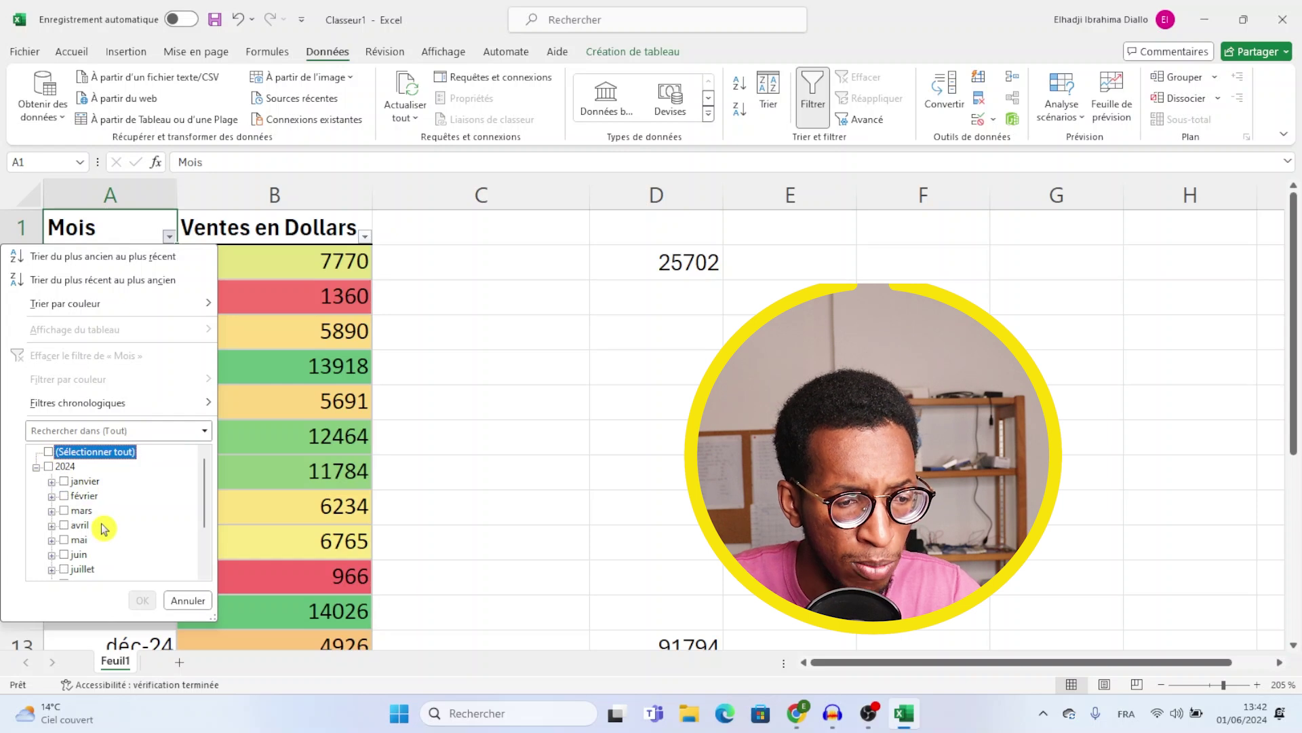
{"action": "left_click", "coordinate": [66, 481]}
{"action": "left_click", "coordinate": [141, 600]}
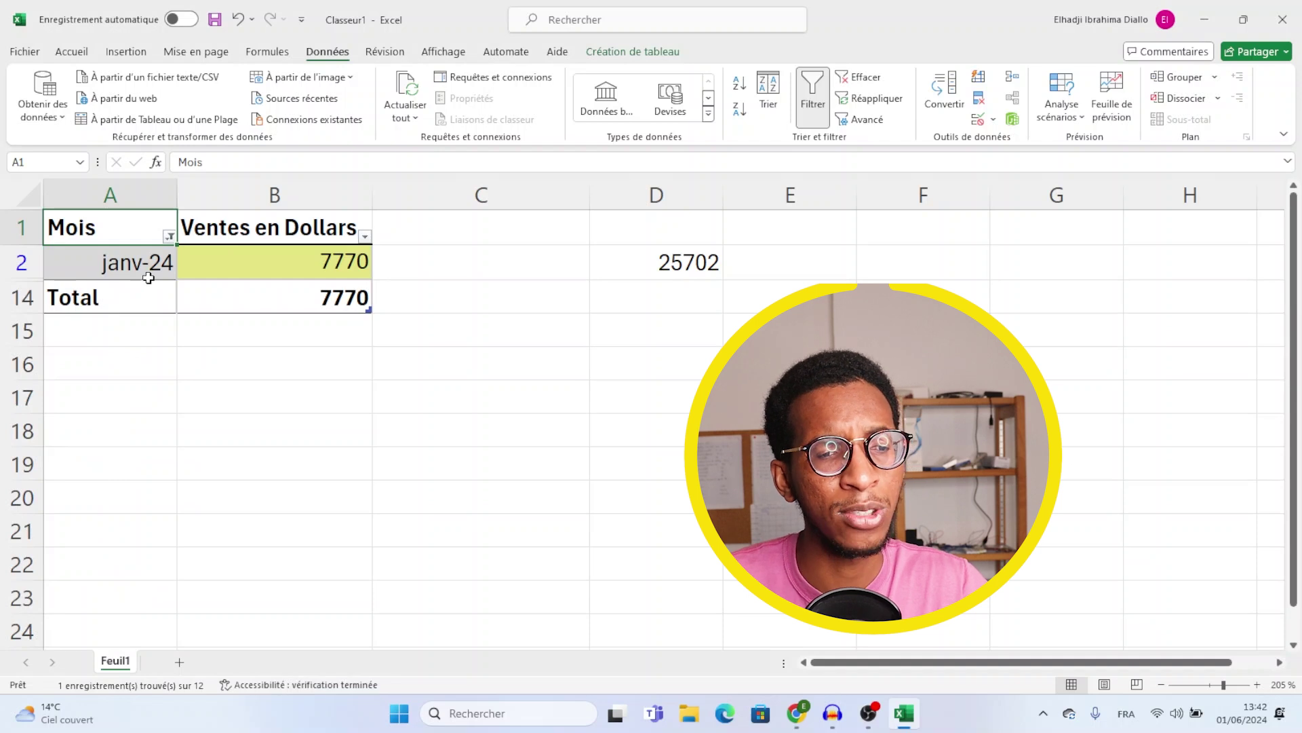
Reselect all months in the Mois column filter.
{"action": "left_click", "coordinate": [170, 237]}
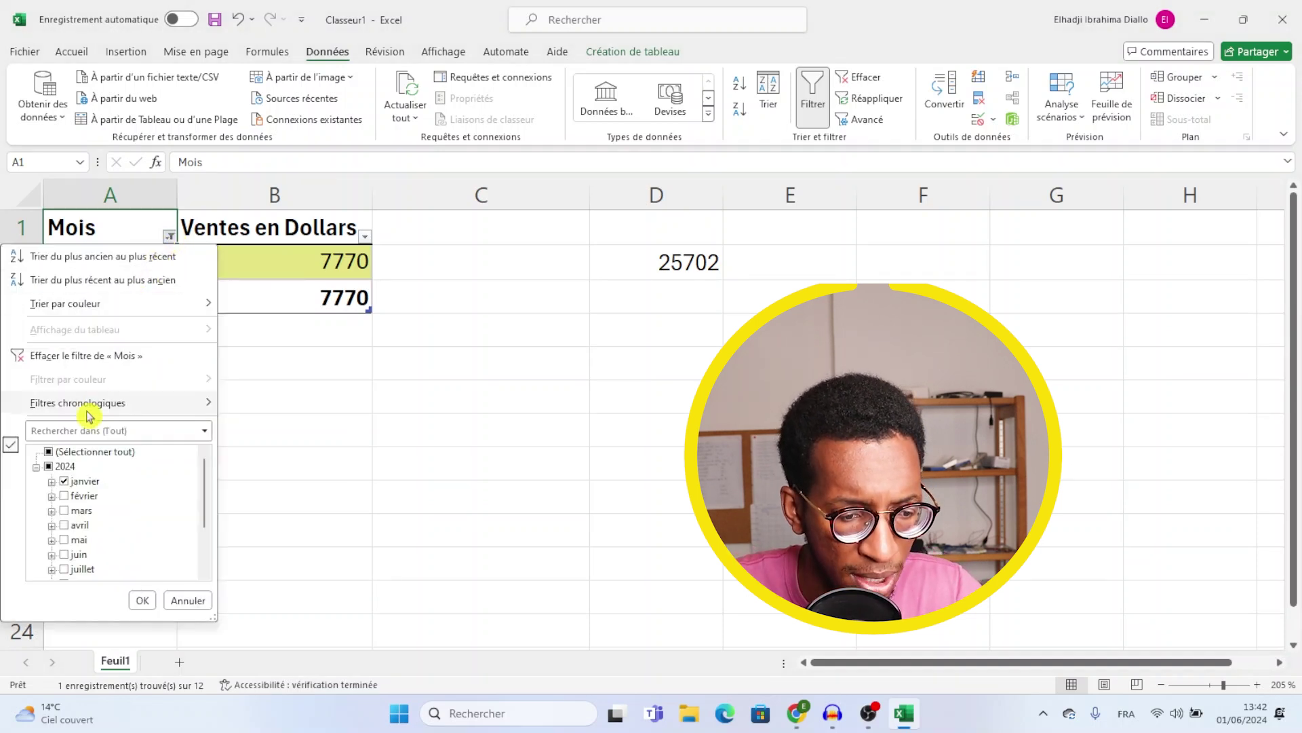
{"action": "left_click", "coordinate": [49, 452]}
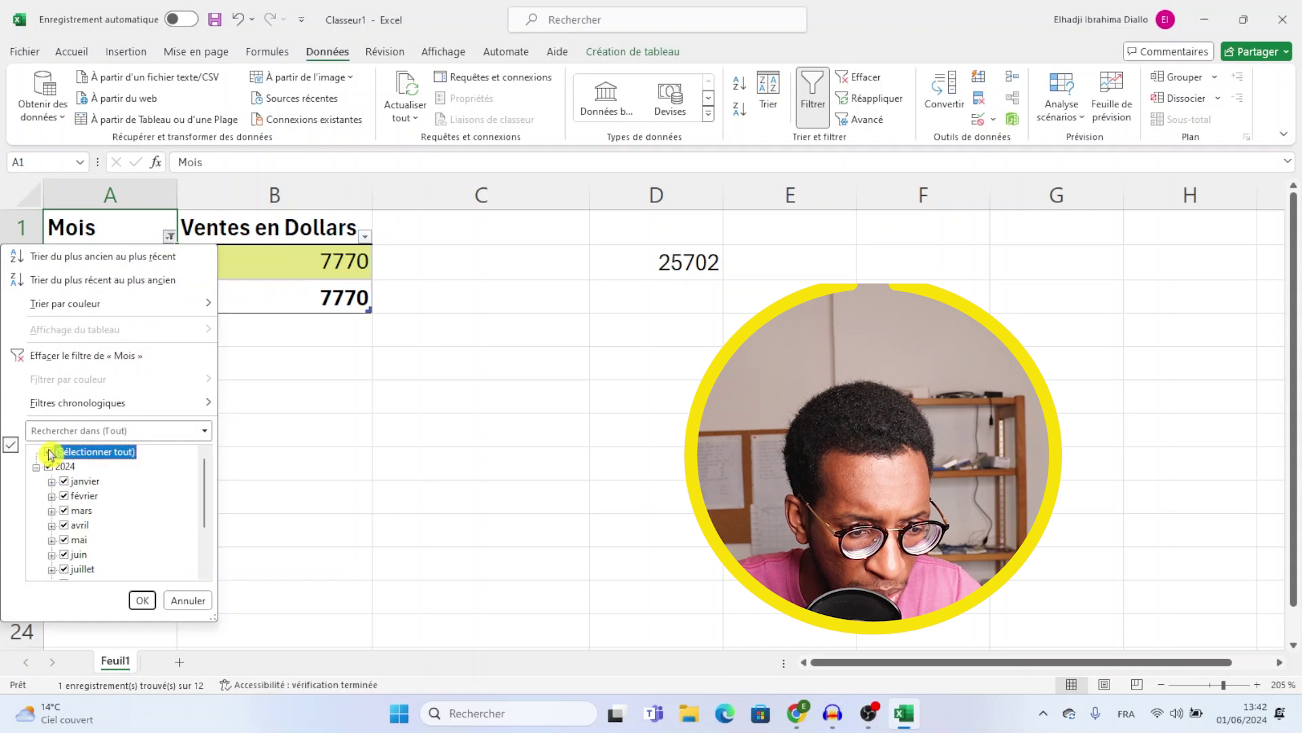
{"action": "left_click", "coordinate": [142, 600]}
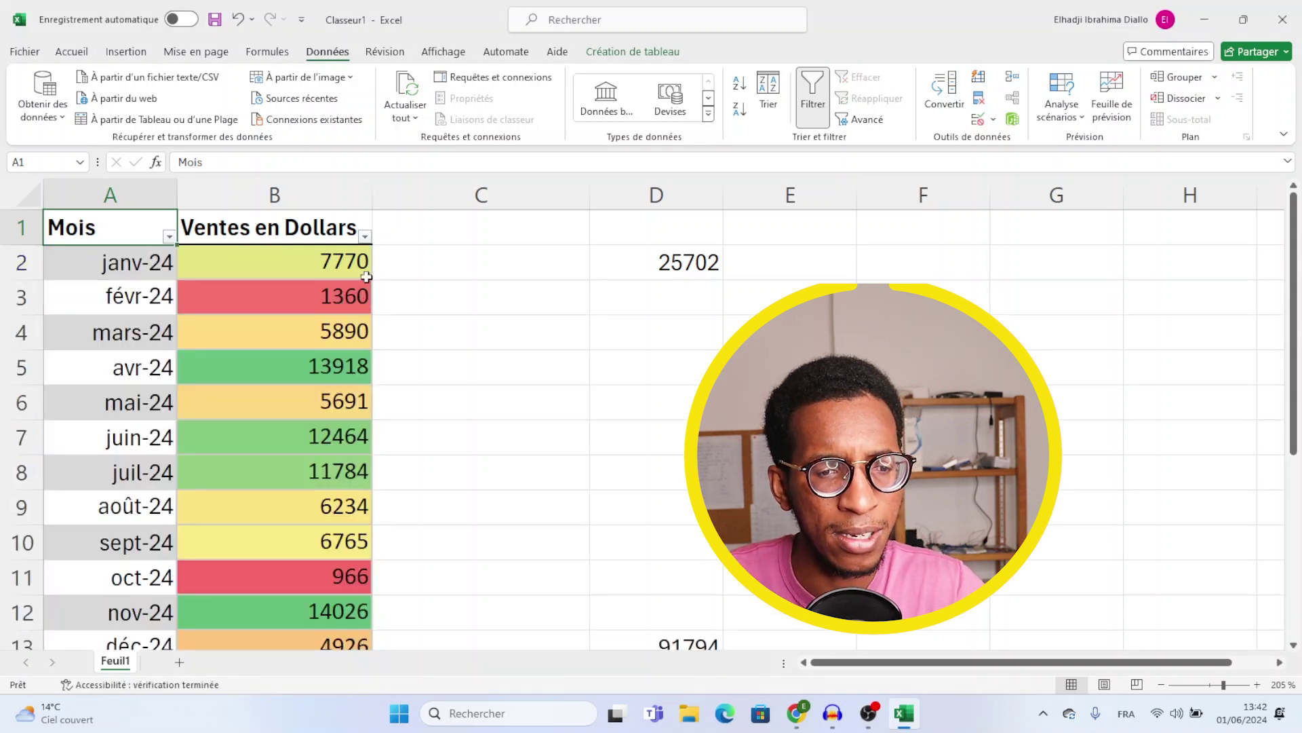
Examine the sorting and filtering options of the Ventes en Dollars column without applying a filter.
{"action": "left_click", "coordinate": [365, 237]}
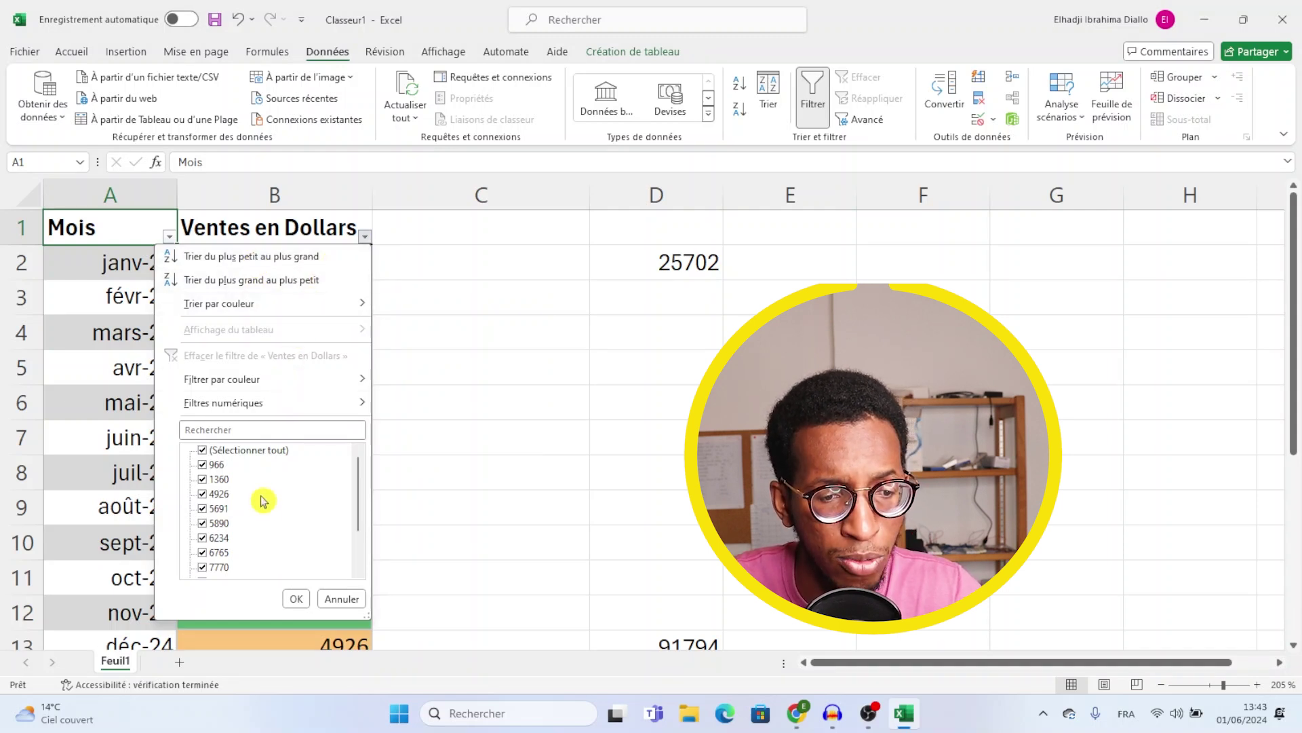
{"action": "left_click", "coordinate": [337, 602]}
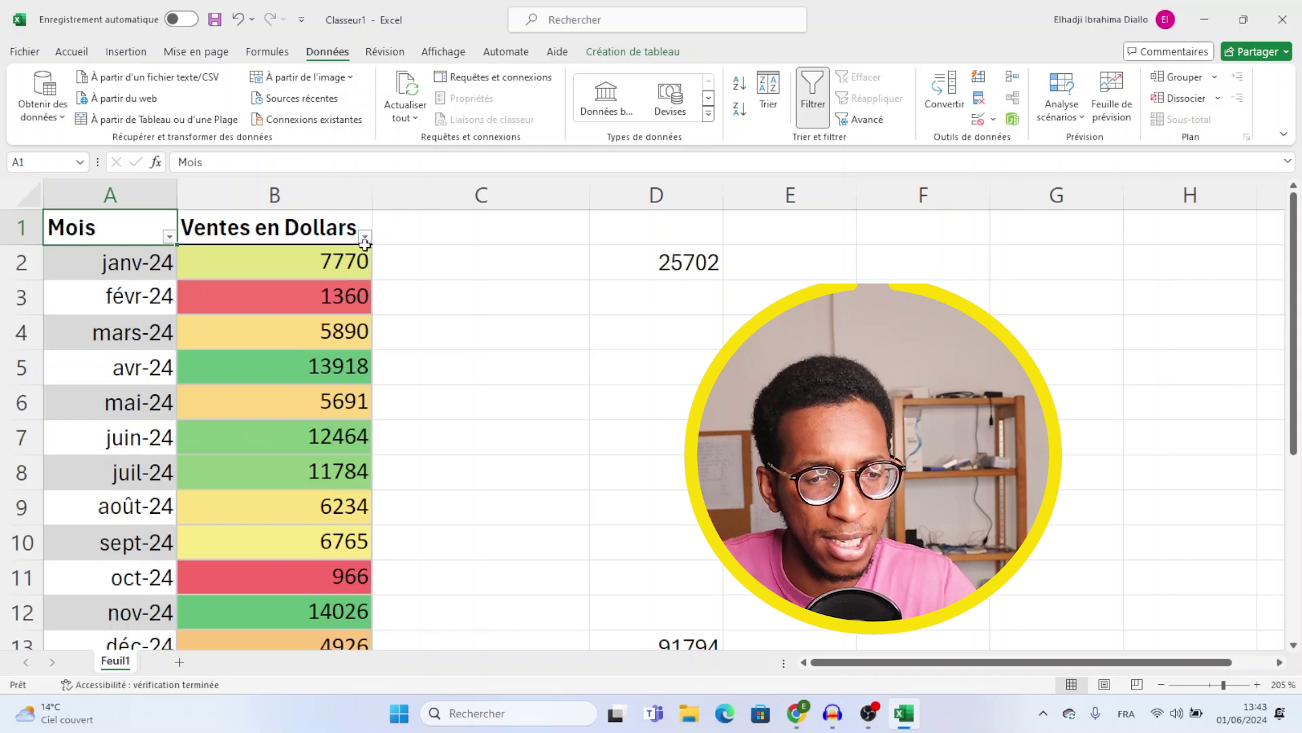
{"action": "left_click", "coordinate": [364, 242]}
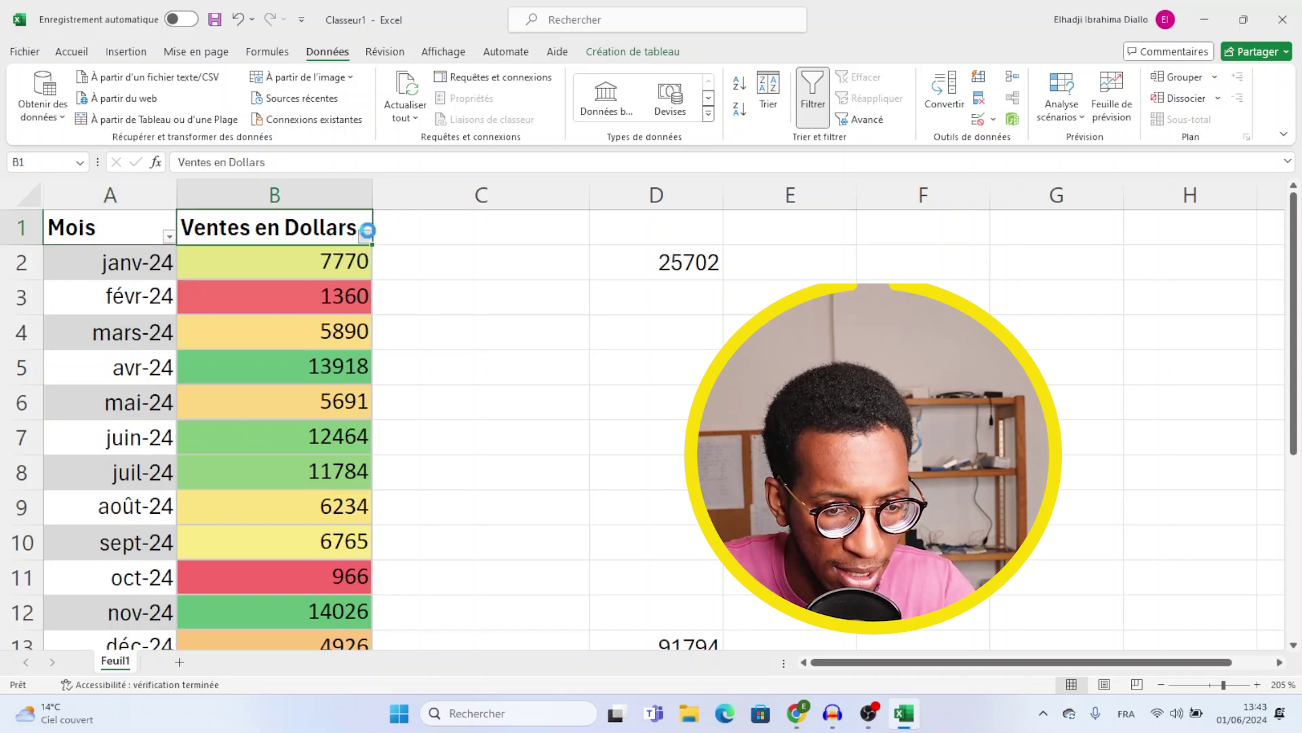
{"action": "left_click", "coordinate": [366, 236]}
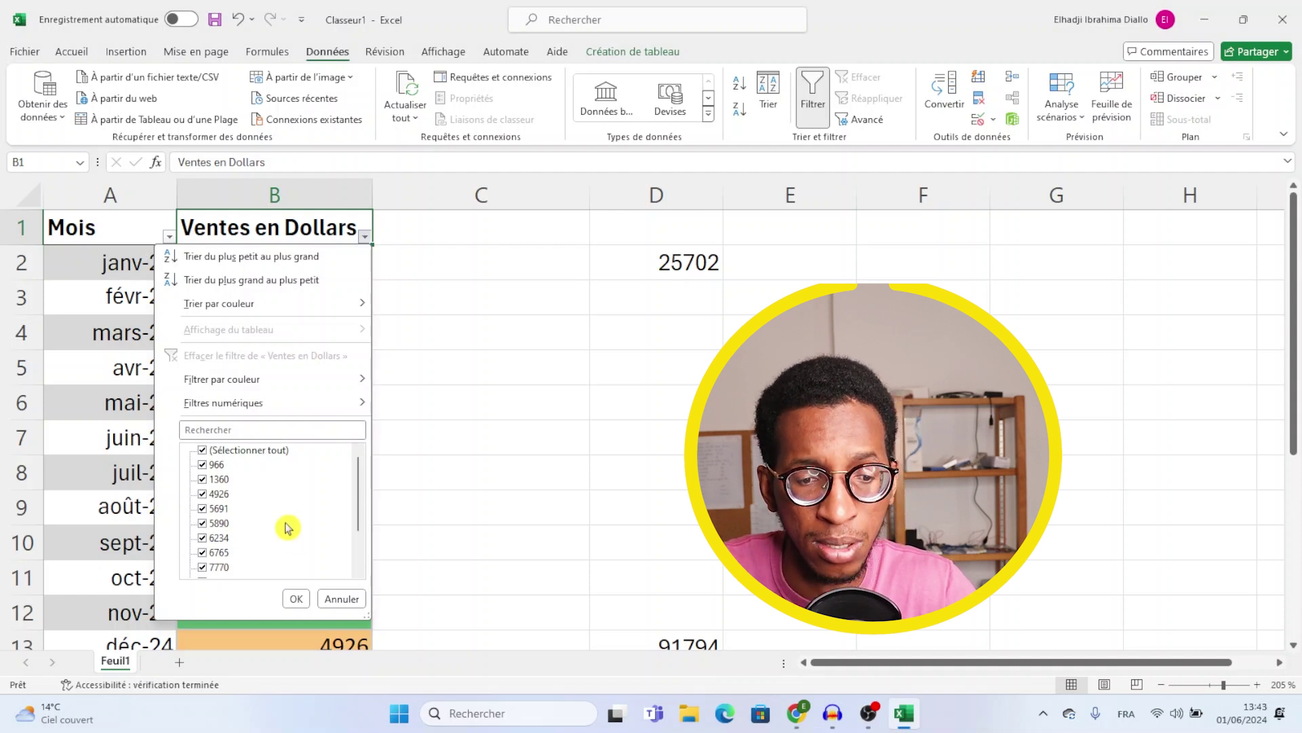
{"action": "left_click", "coordinate": [338, 600]}
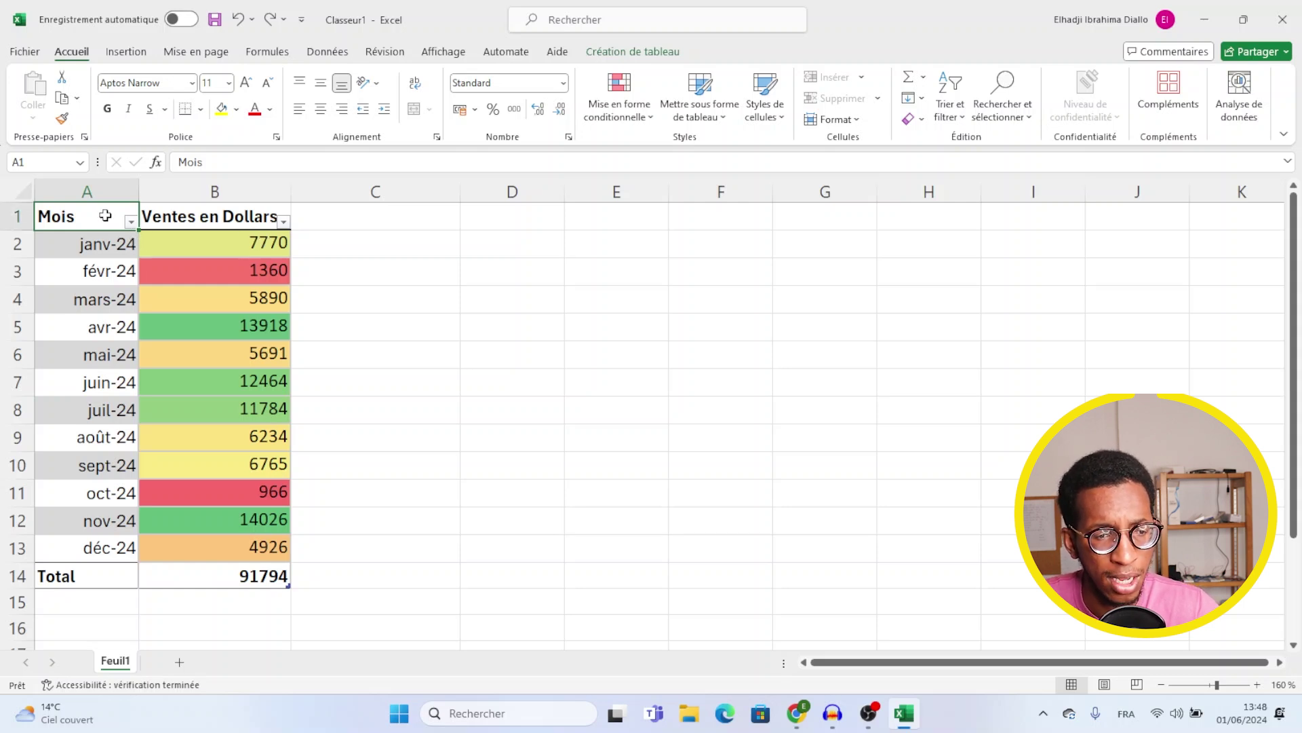
Compare the recommended chart types for the sales table and insert the line chart (Courbe) of Ventes en Dollars by month.
{"action": "left_click", "coordinate": [138, 57]}
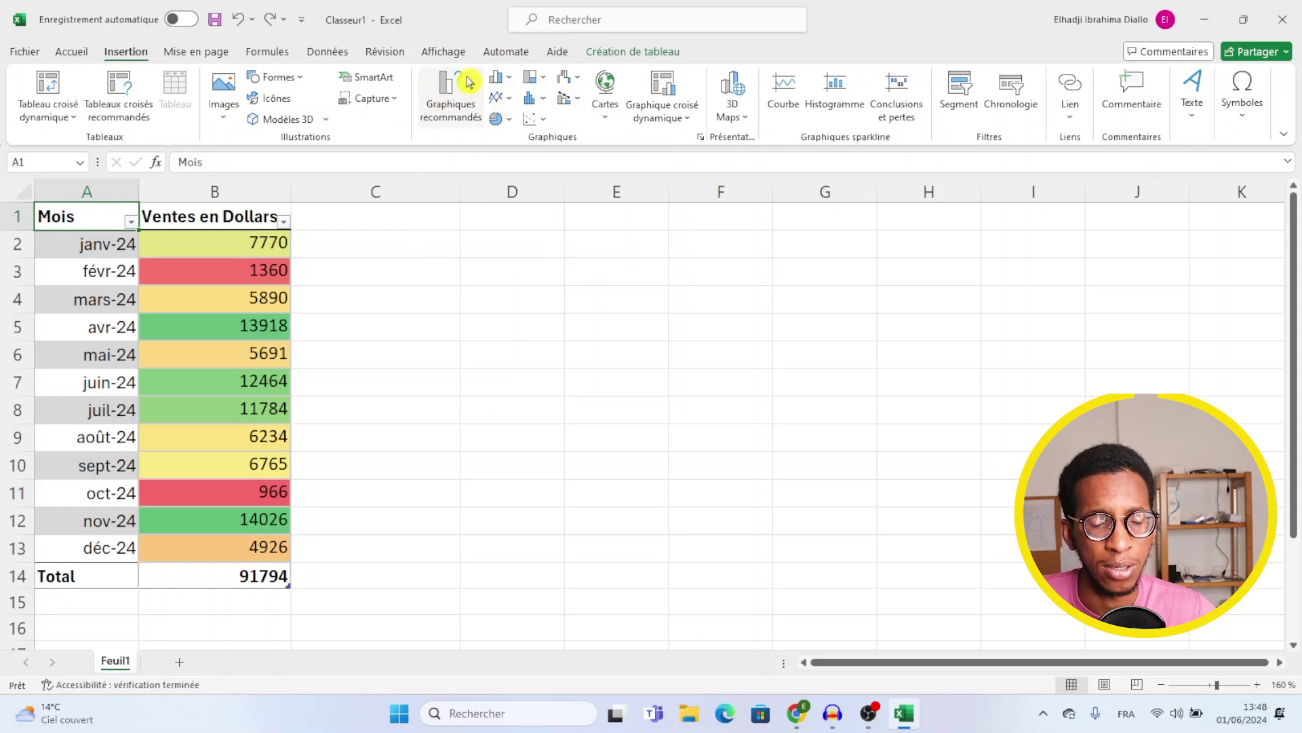
{"action": "left_click", "coordinate": [480, 105]}
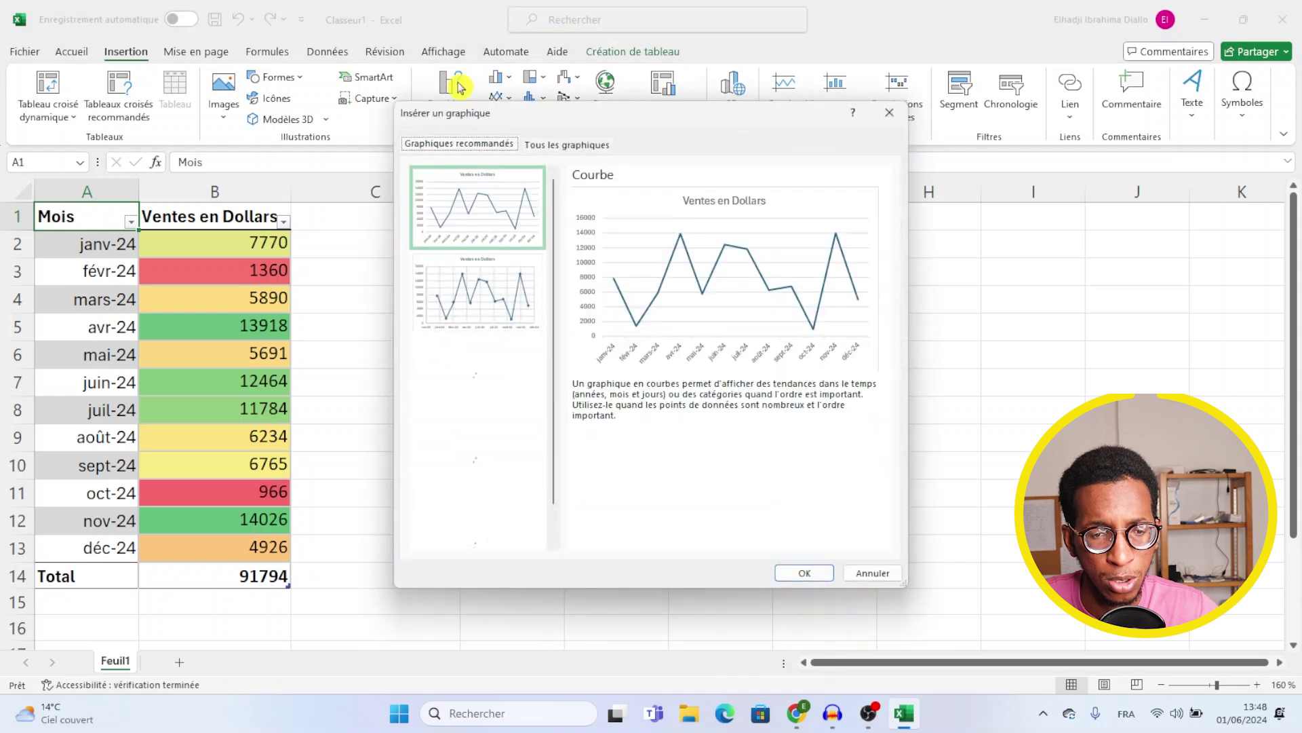
{"action": "scroll", "coordinate": [487, 305], "scroll_direction": "down", "scroll_amount": 1}
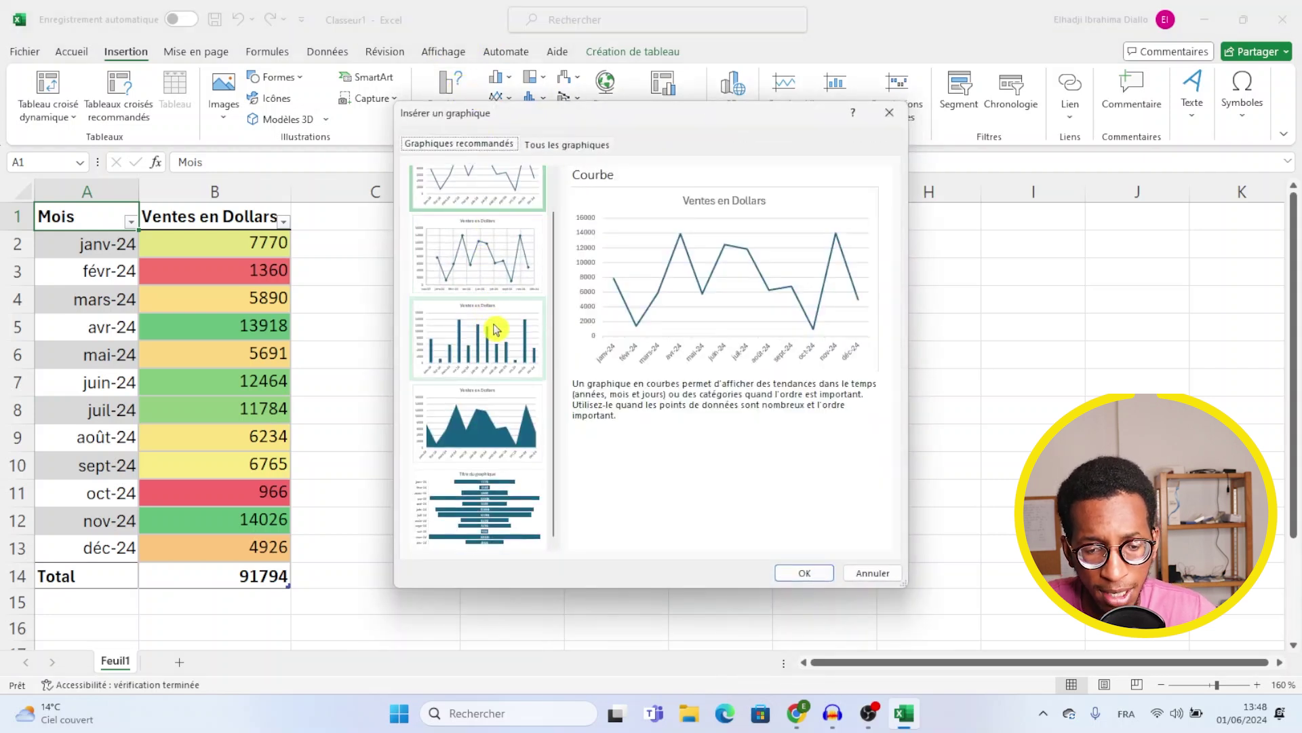
{"action": "scroll", "coordinate": [514, 369], "scroll_direction": "up", "scroll_amount": 1}
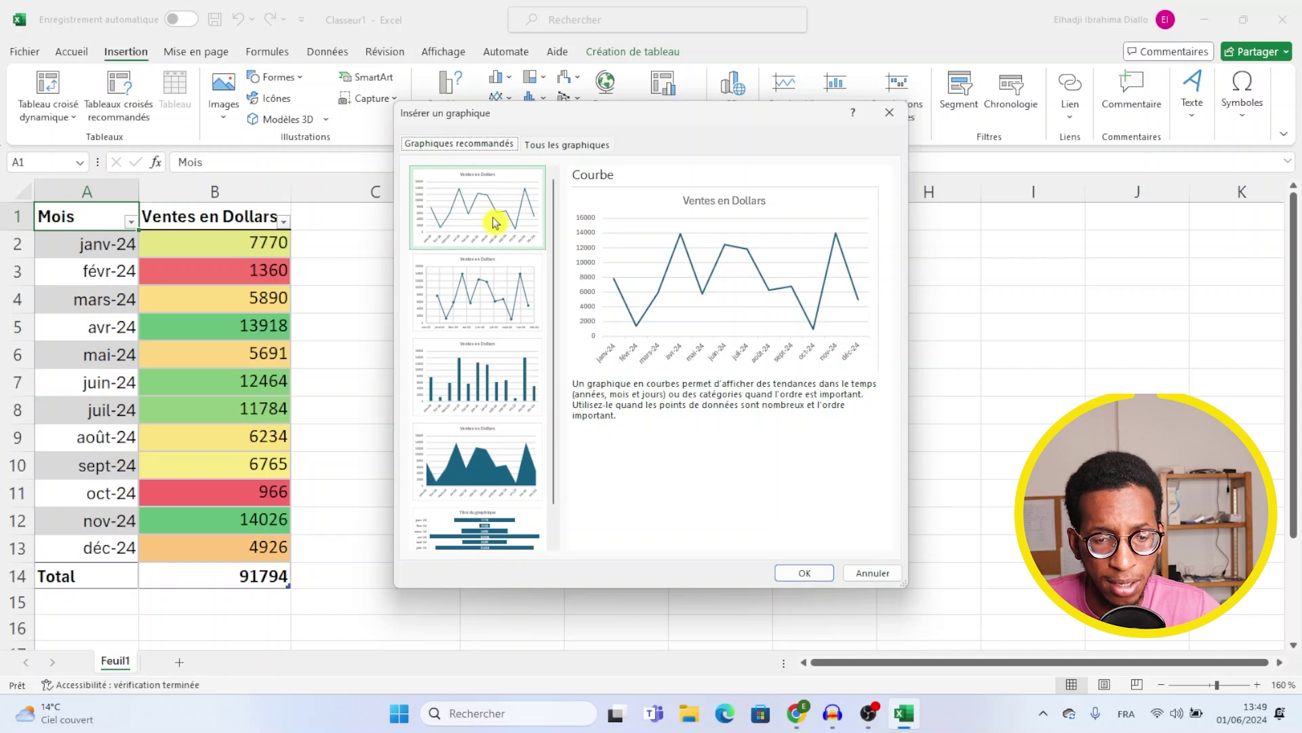
{"action": "left_click", "coordinate": [487, 290]}
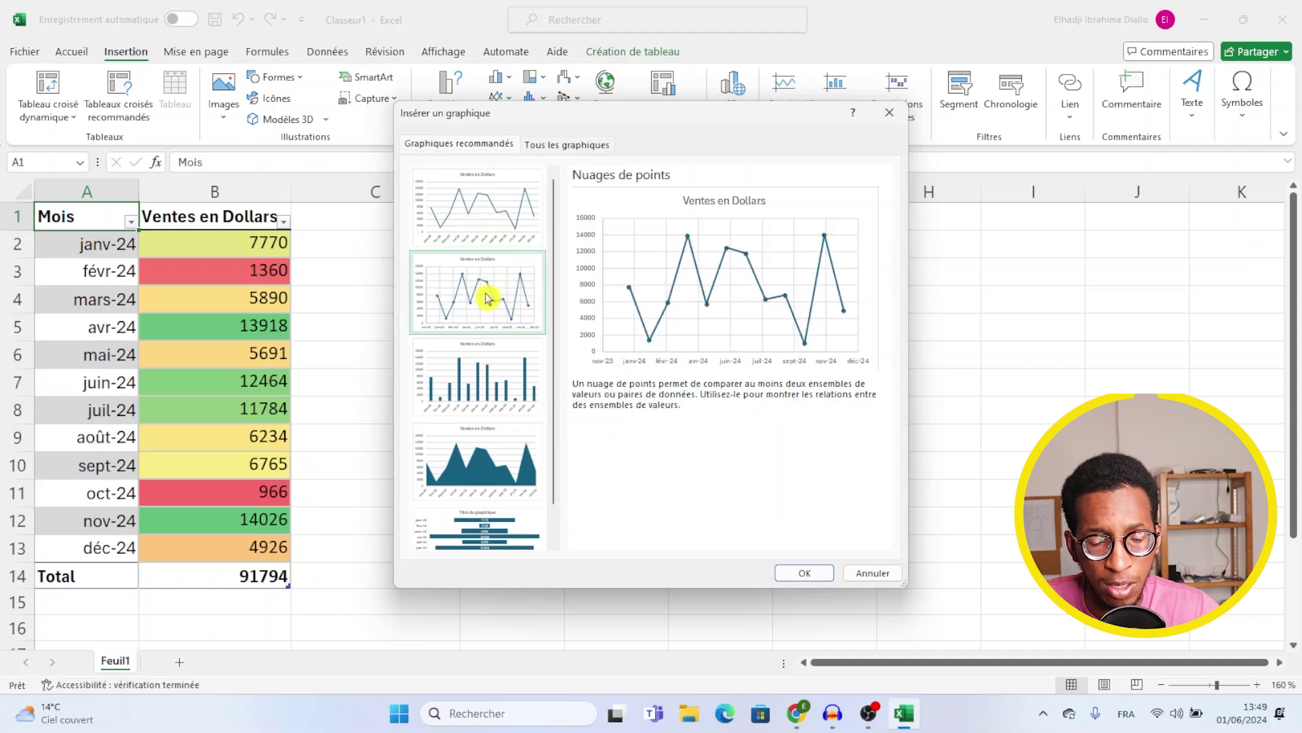
{"action": "left_click", "coordinate": [488, 383]}
{"action": "left_click", "coordinate": [488, 473]}
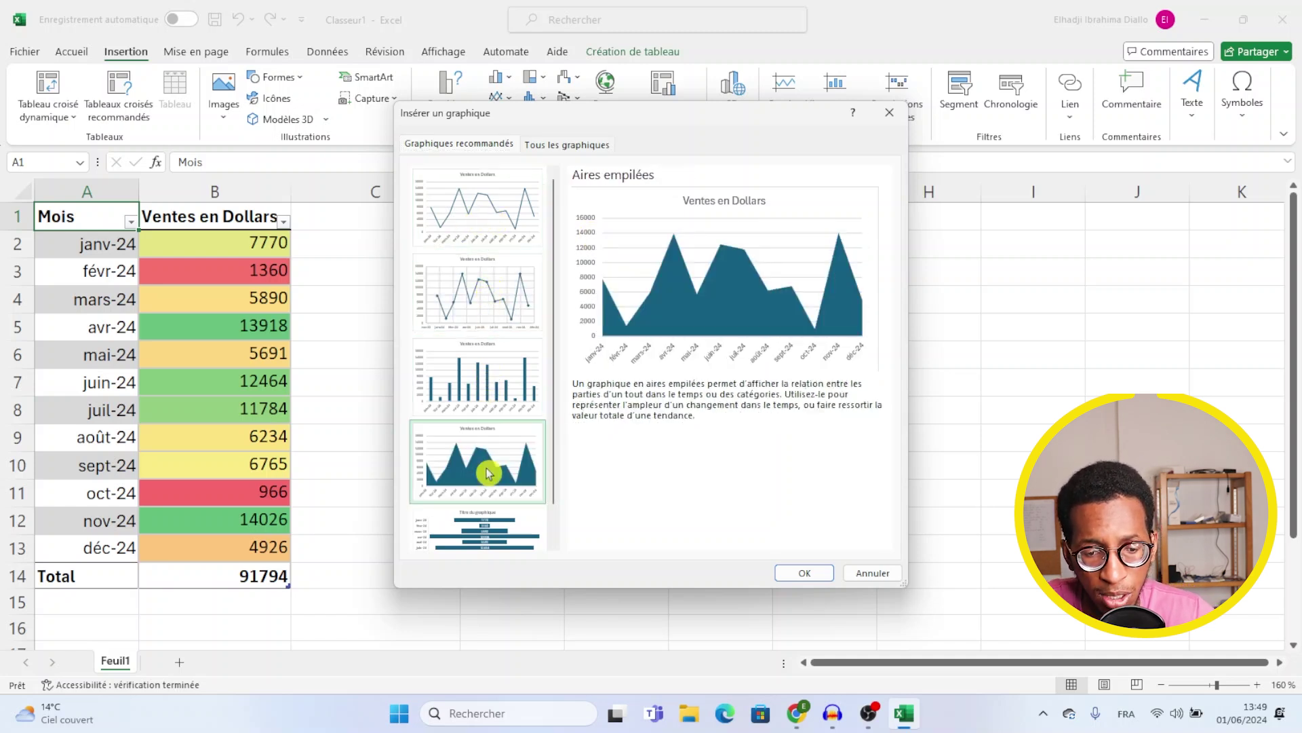
{"action": "left_click", "coordinate": [479, 206]}
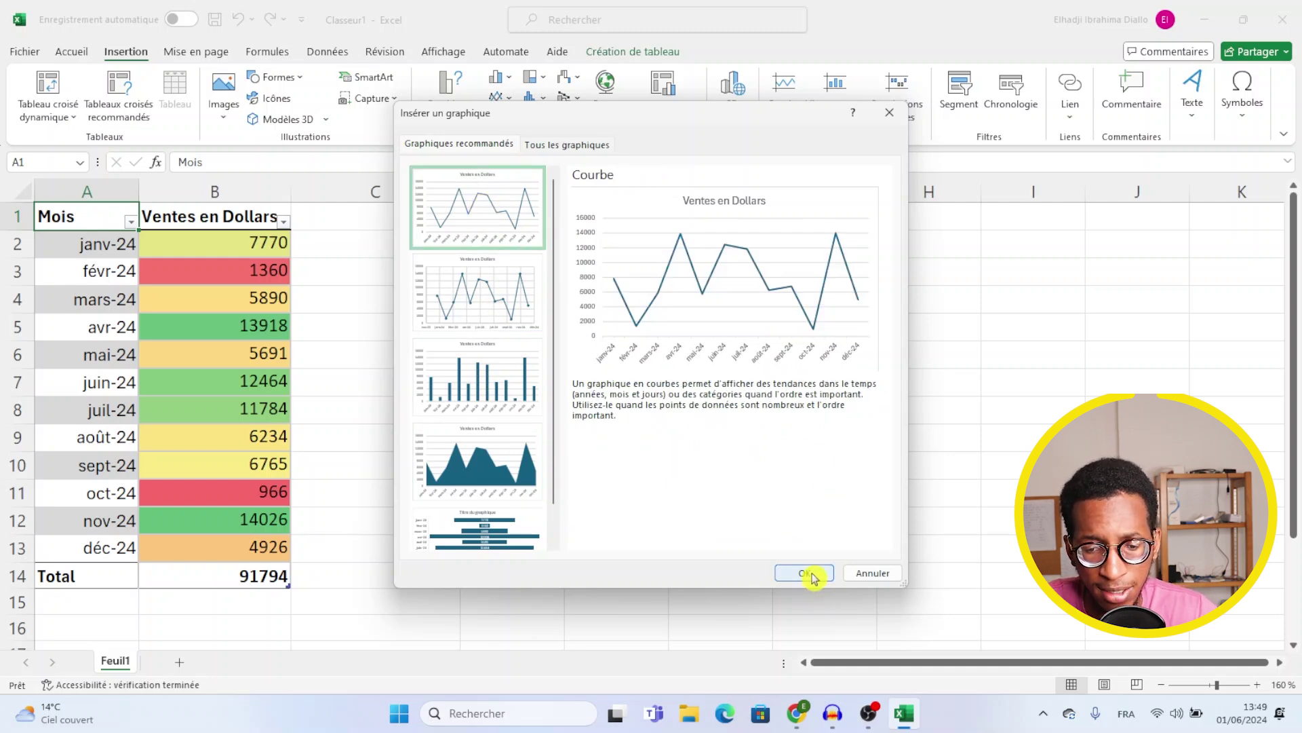
{"action": "left_click", "coordinate": [811, 573]}
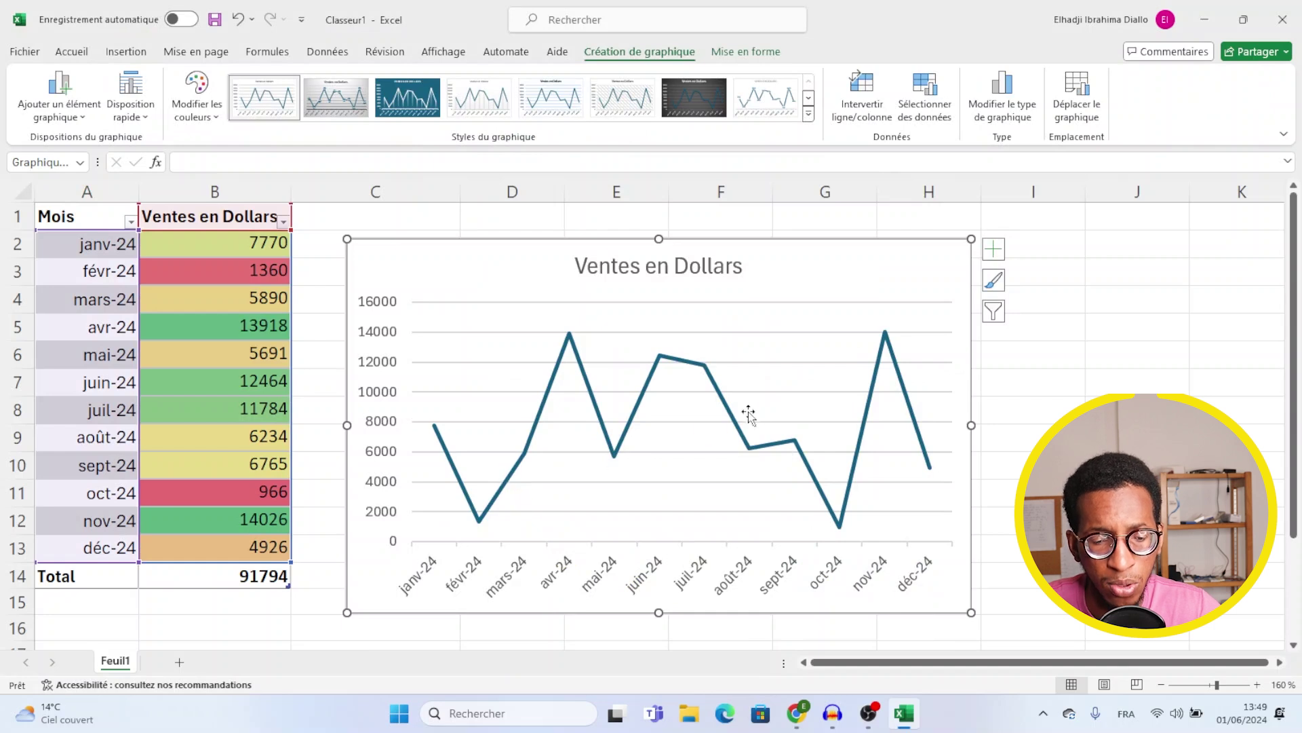
Examine the avr-24, mai-24, févr-24 and oct-24 points on the sales line chart.
{"action": "mouse_move", "coordinate": [570, 345]}
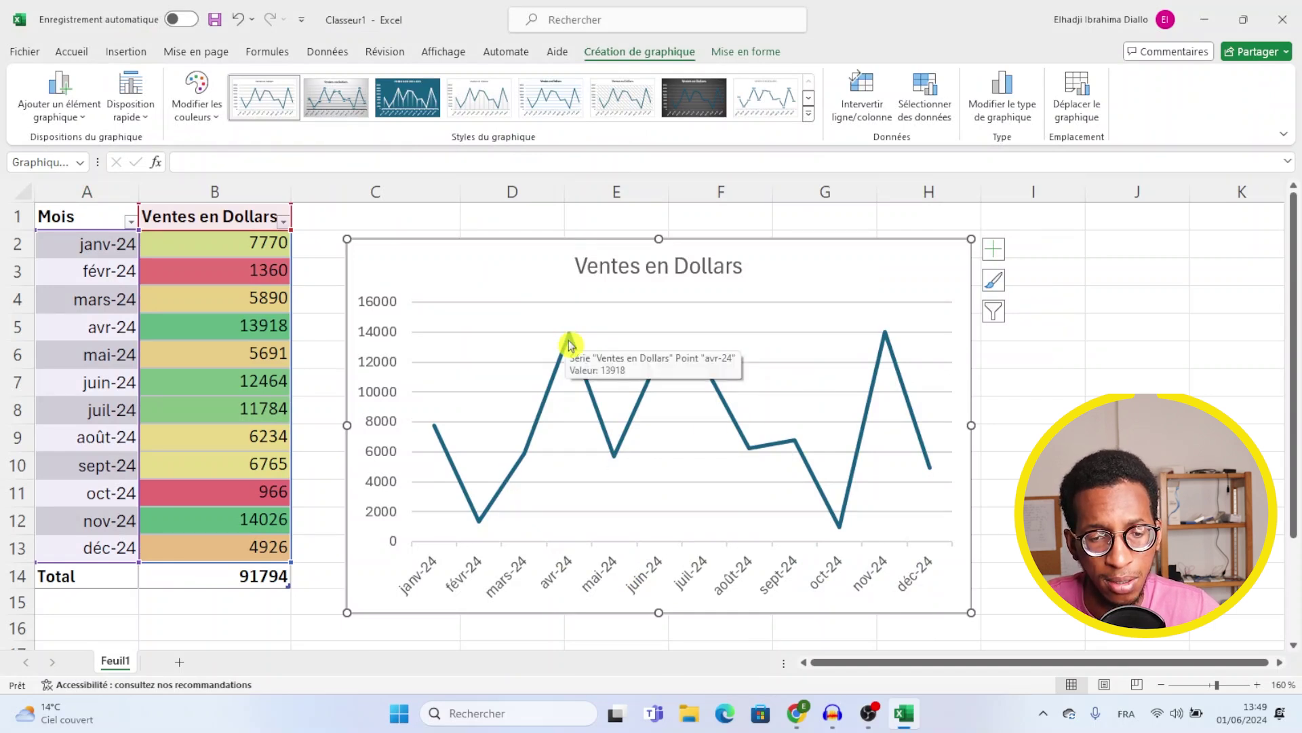
{"action": "mouse_move", "coordinate": [612, 455]}
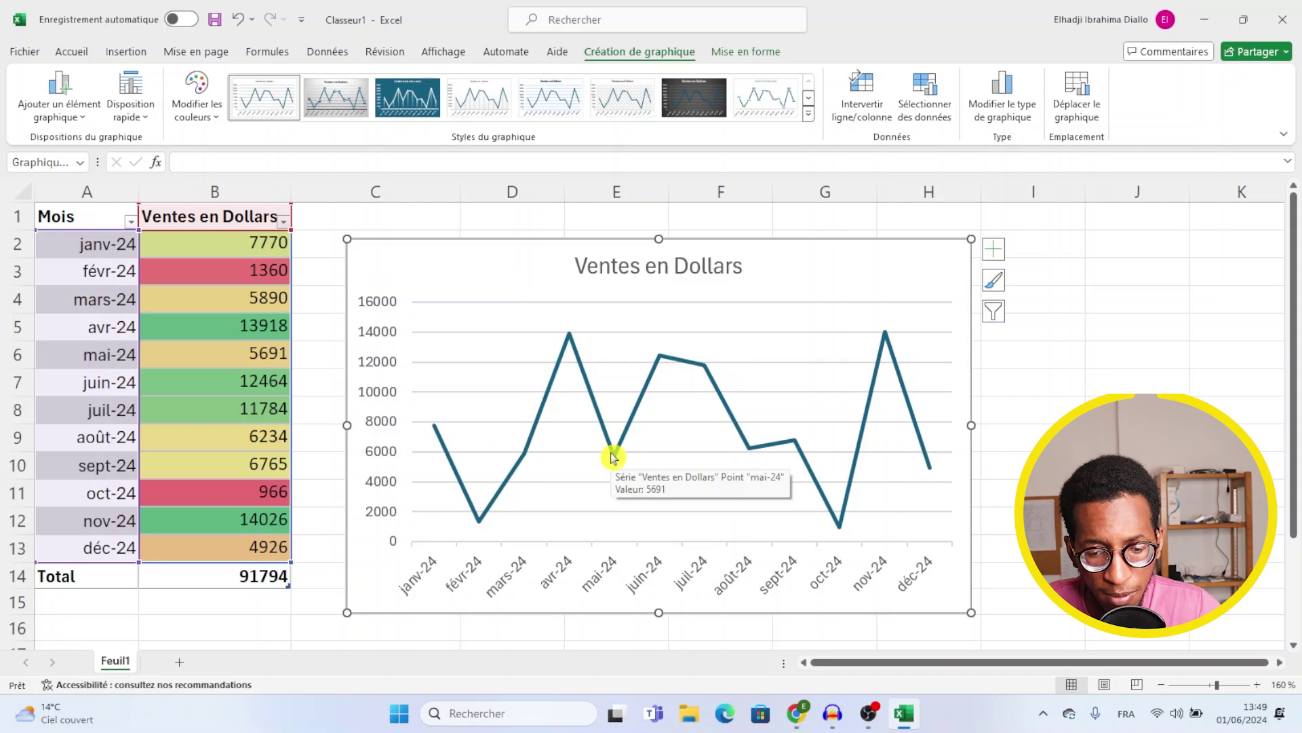
{"action": "mouse_move", "coordinate": [477, 531]}
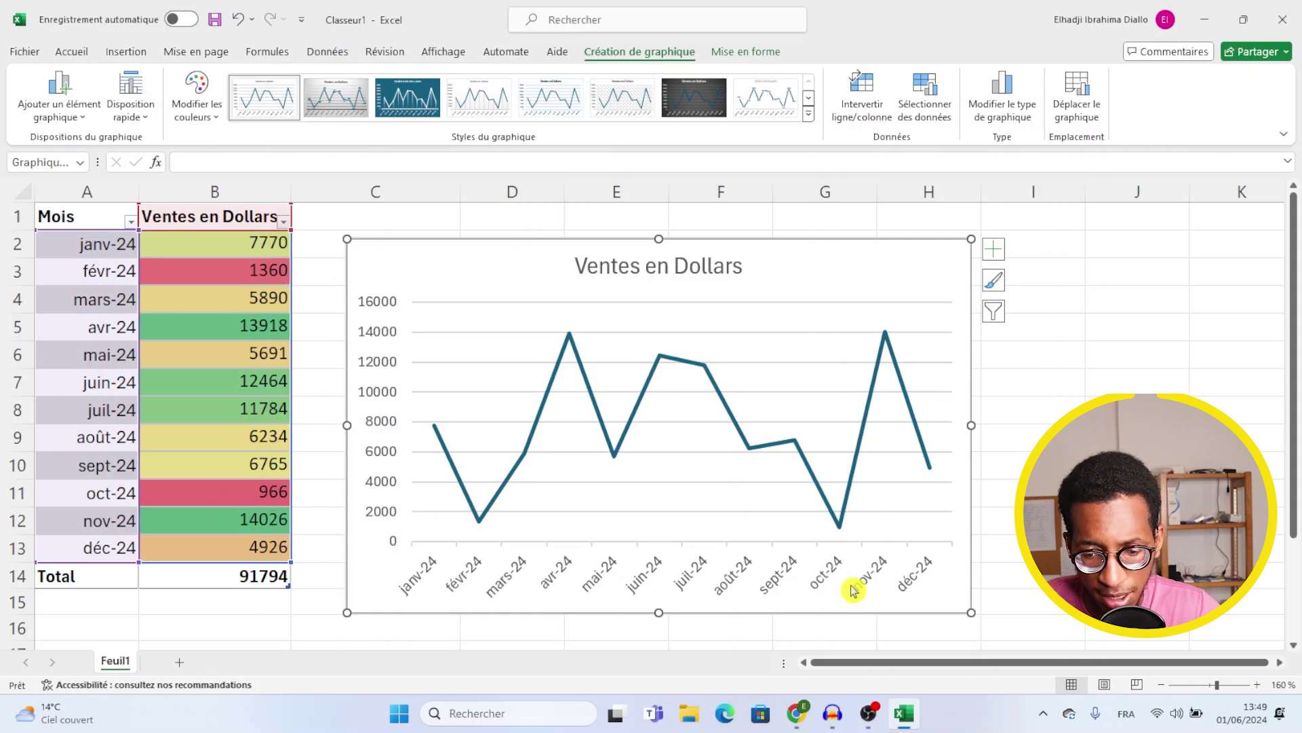
{"action": "mouse_move", "coordinate": [846, 532]}
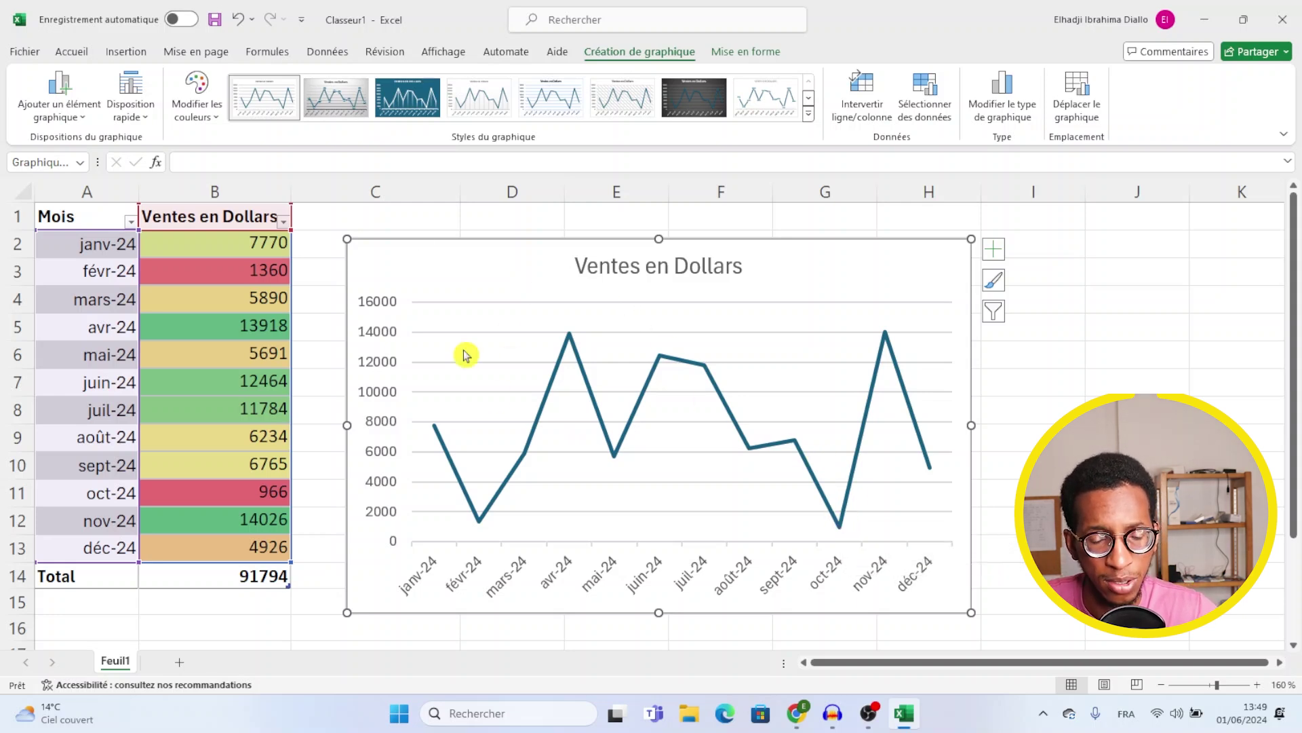
Try the solid blue chart style on the line chart and return to the original style.
{"action": "left_click", "coordinate": [394, 108]}
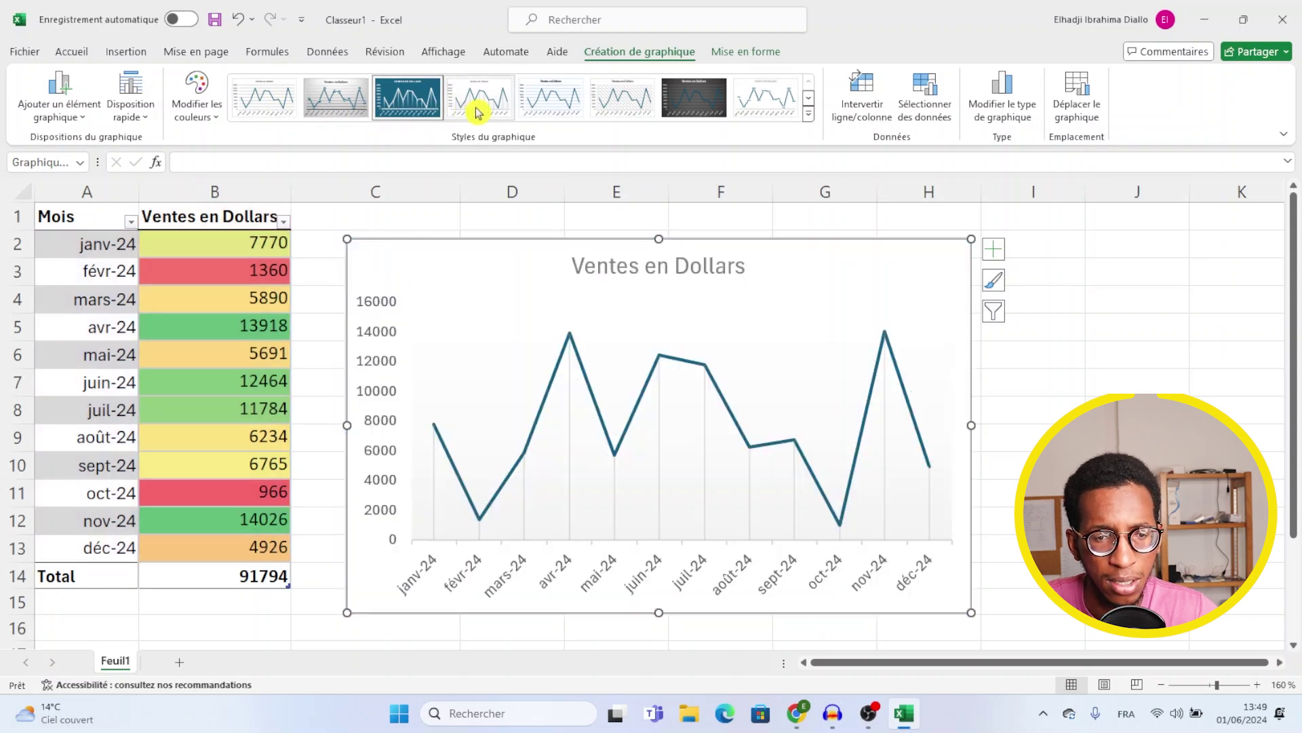
{"action": "left_click", "coordinate": [280, 105]}
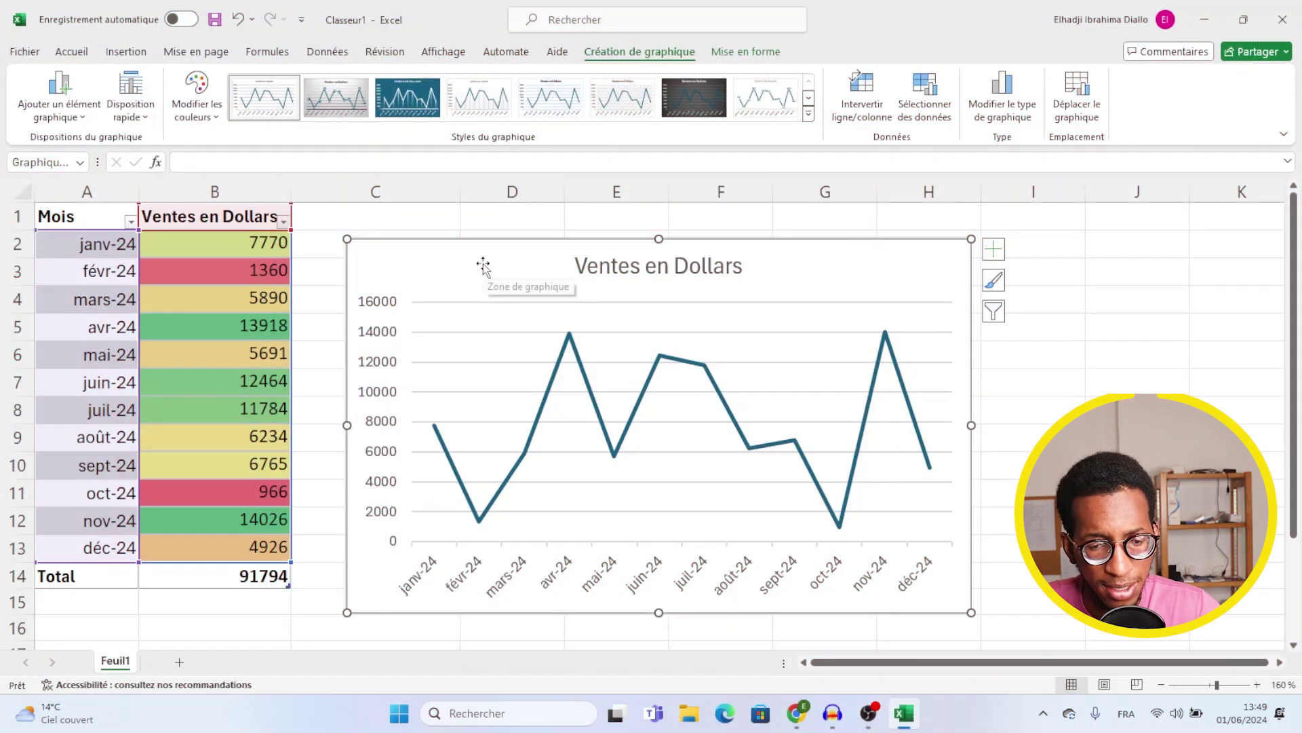
Move the chart slightly right and up, and review the available chart elements without adding any.
{"action": "left_click_drag", "start_coordinate": [483, 267], "coordinate": [541, 253]}
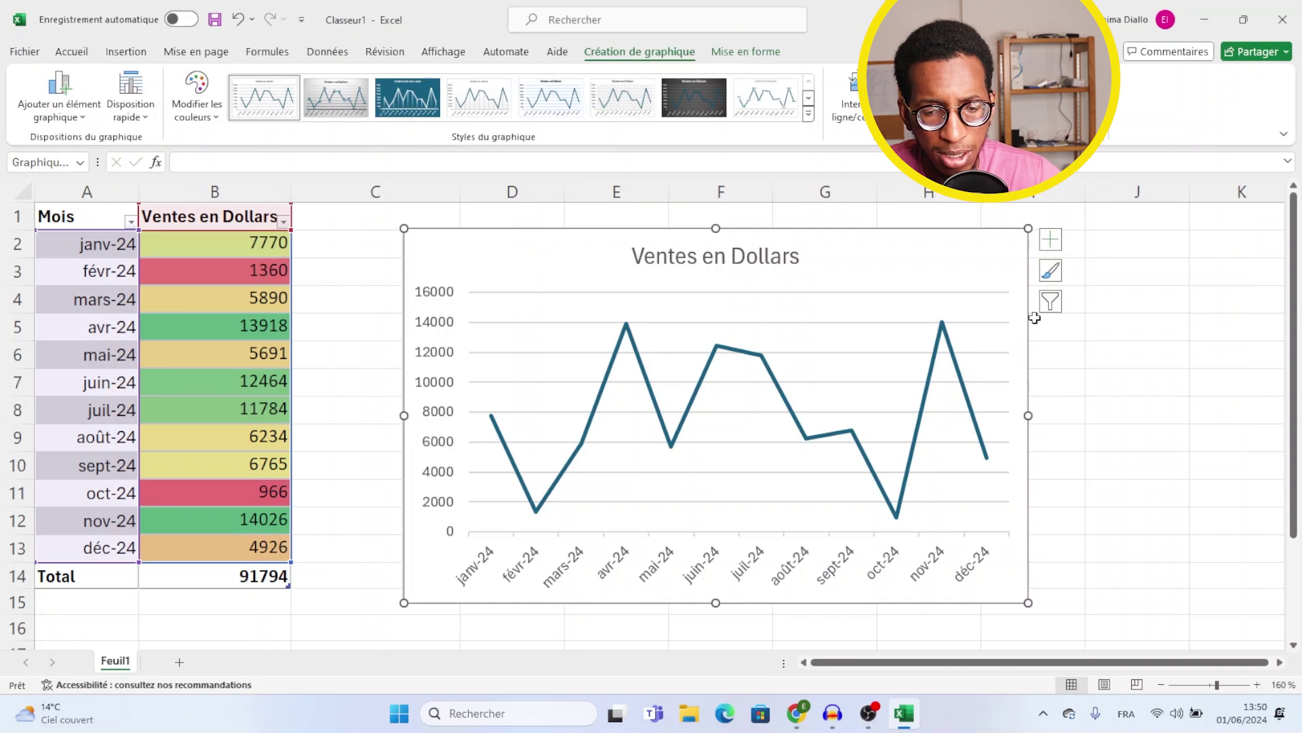
{"action": "left_click", "coordinate": [1058, 245]}
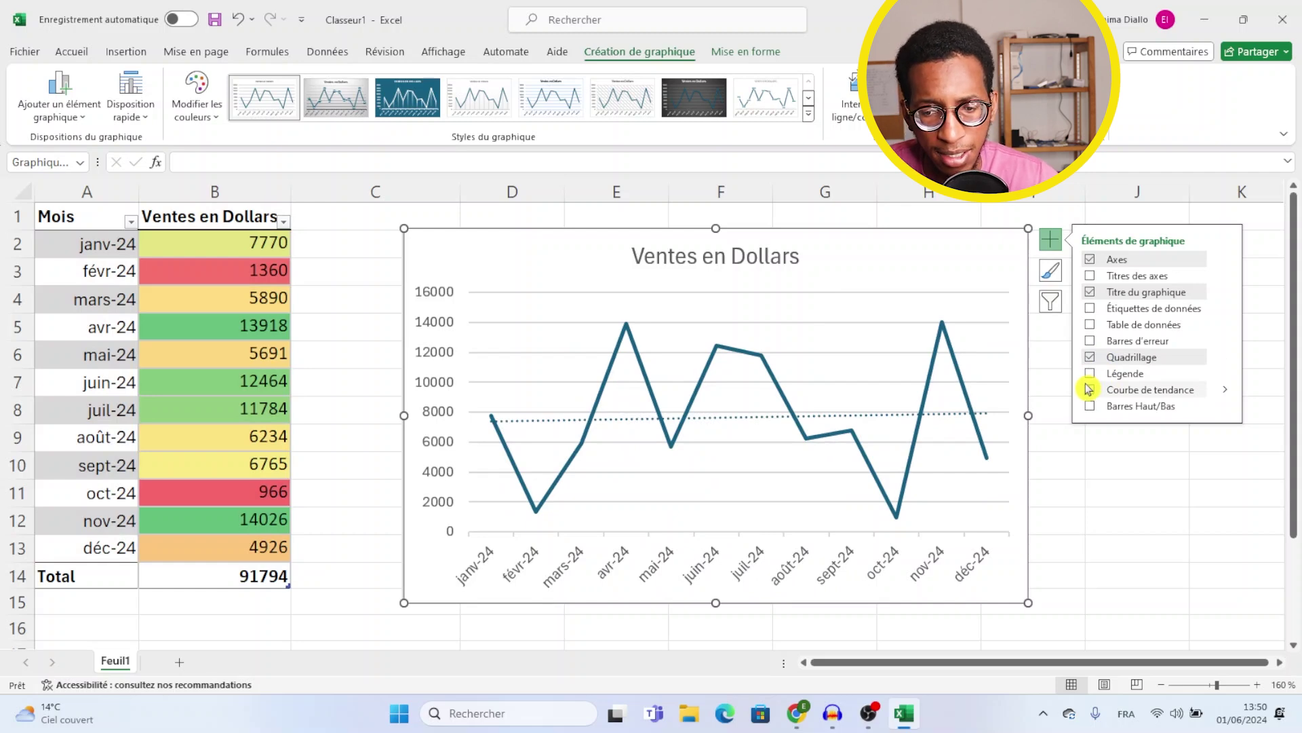
{"action": "left_click", "coordinate": [1055, 377]}
{"action": "left_click", "coordinate": [488, 405]}
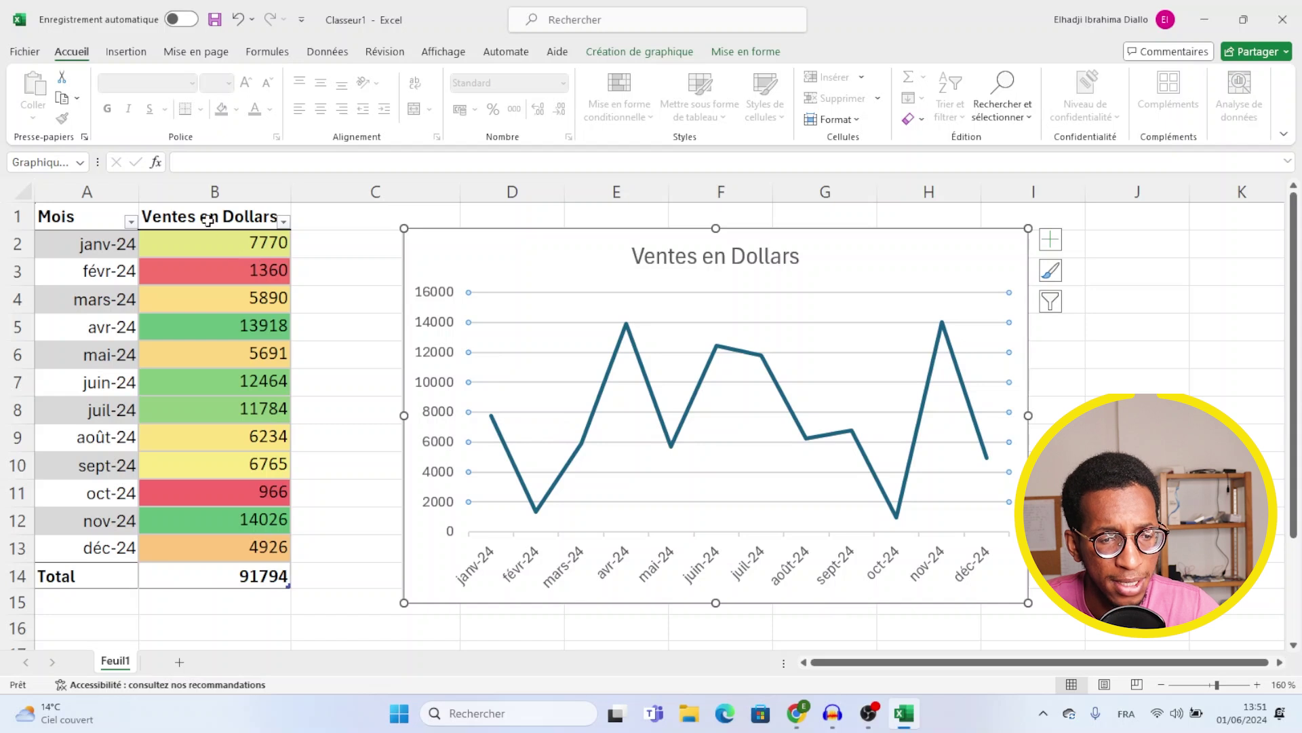
Create a pivot table from the sales table Tableau2 on a new worksheet.
{"action": "left_click", "coordinate": [216, 244]}
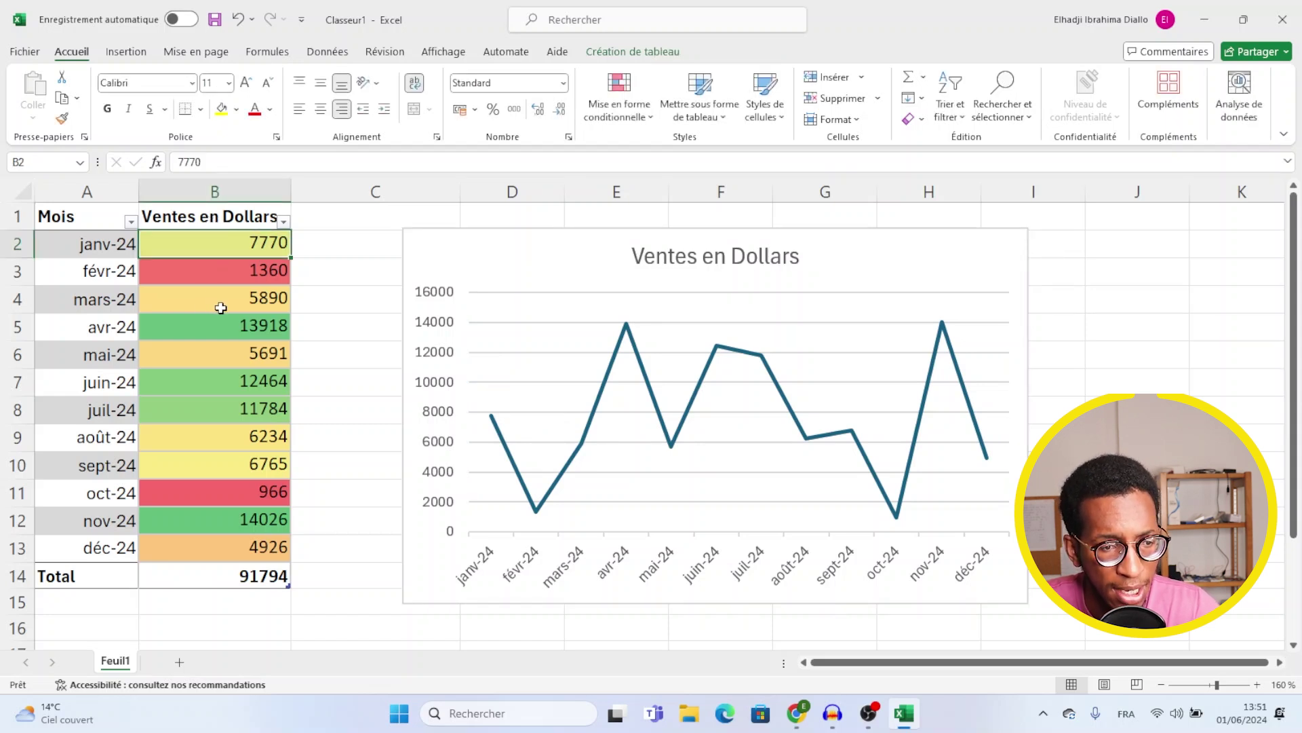
{"action": "left_click", "coordinate": [125, 52]}
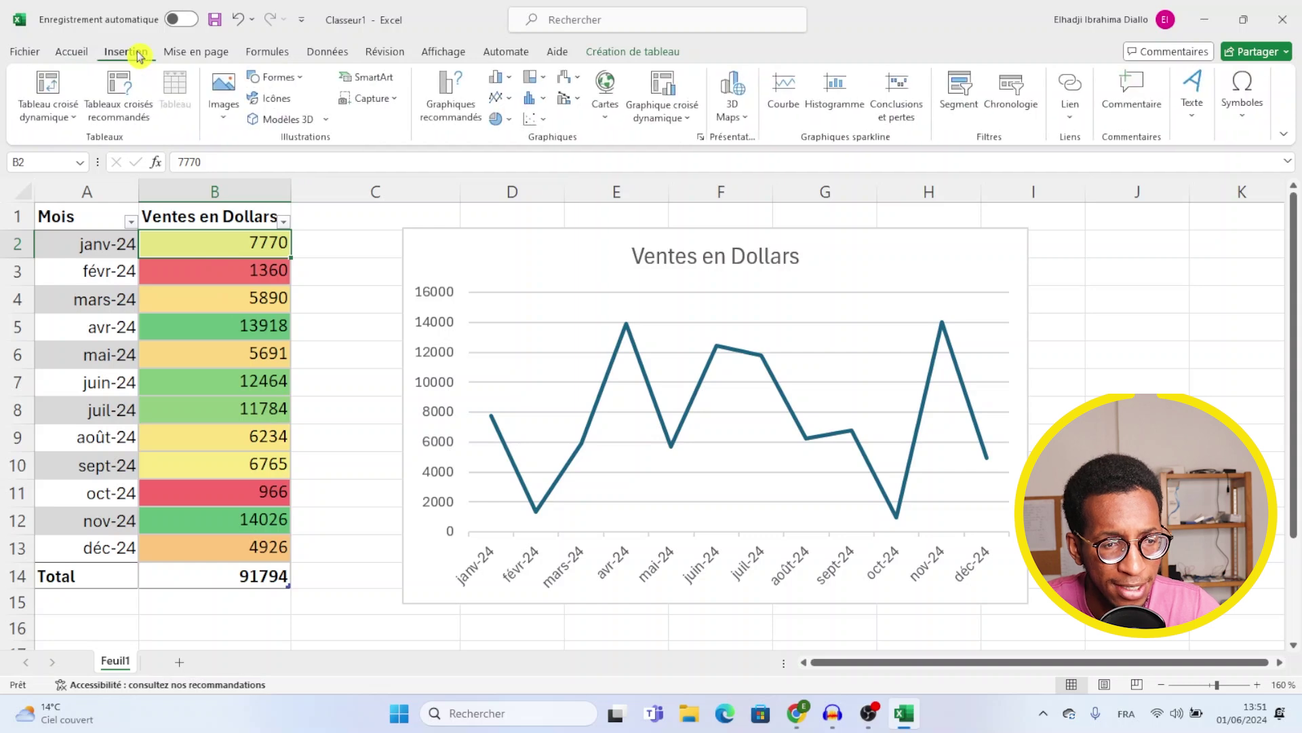
{"action": "left_click", "coordinate": [57, 92]}
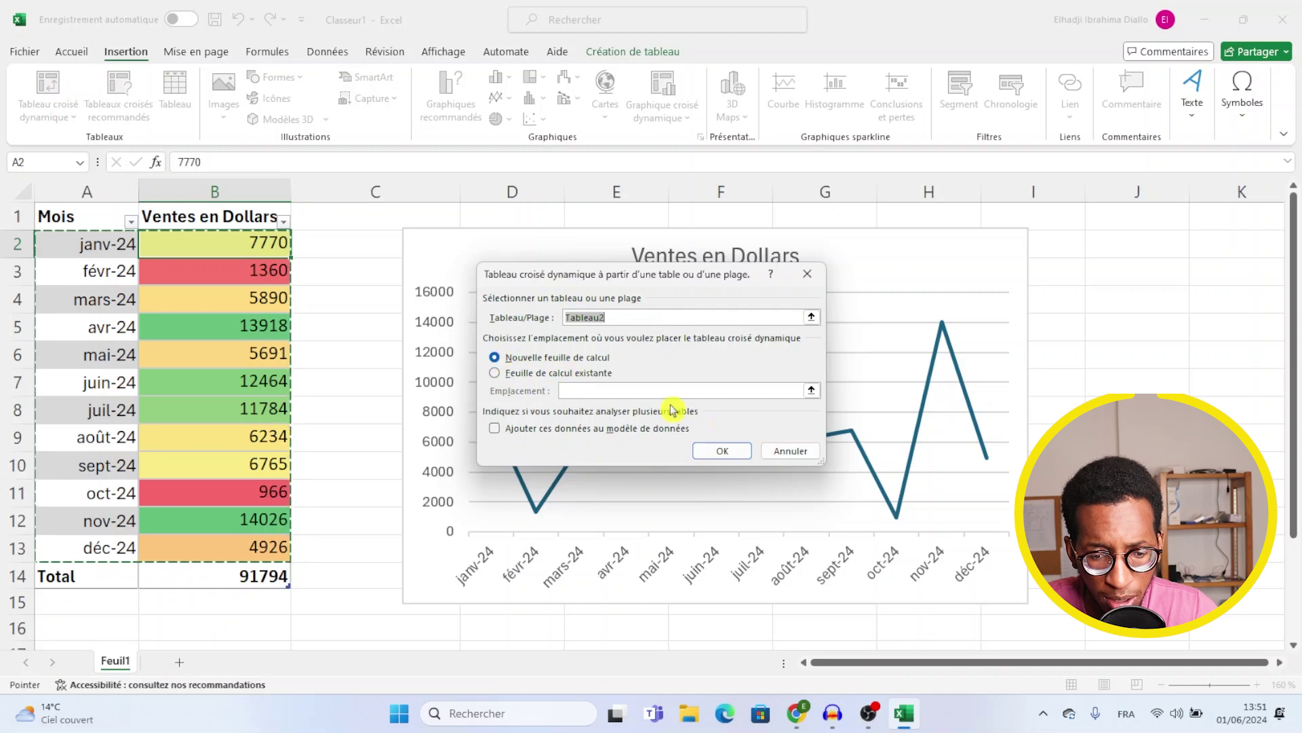
{"action": "left_click", "coordinate": [723, 453]}
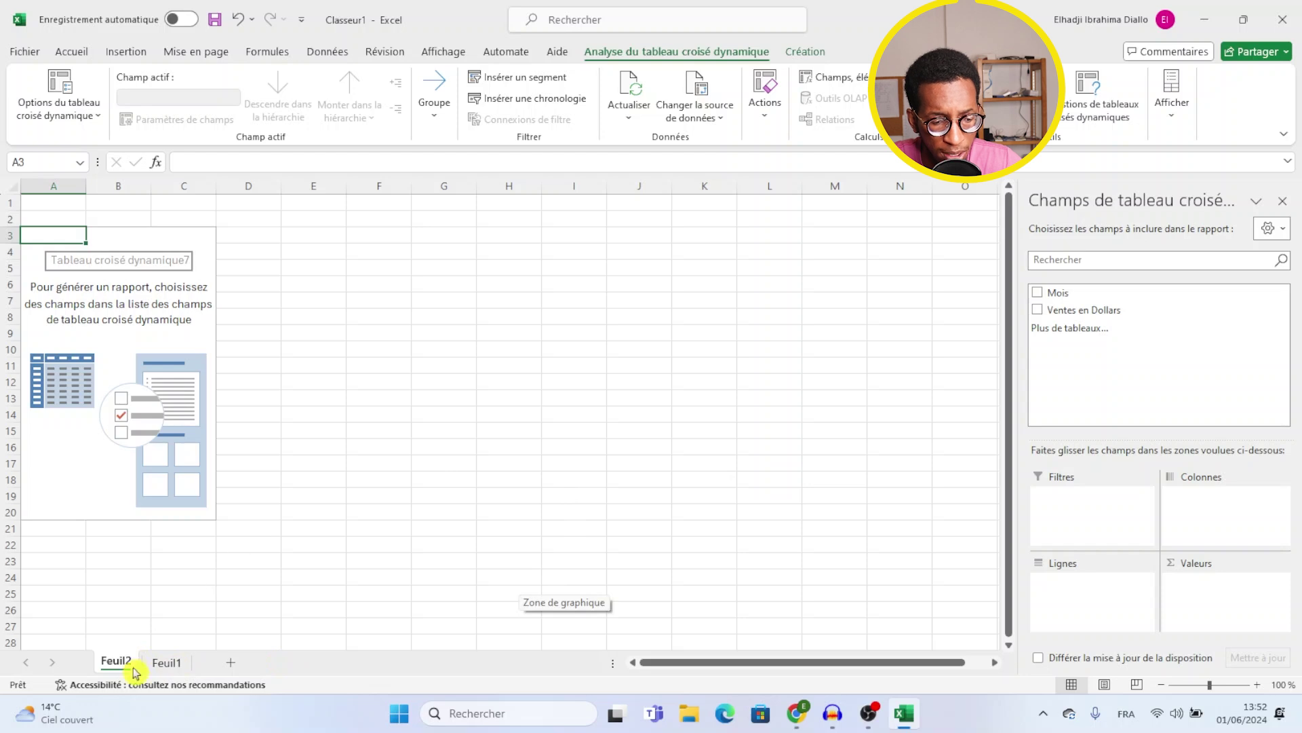
Add the Ventes en Dollars field to the Valeurs area of the pivot table on Feuil2.
{"action": "left_click", "coordinate": [165, 667]}
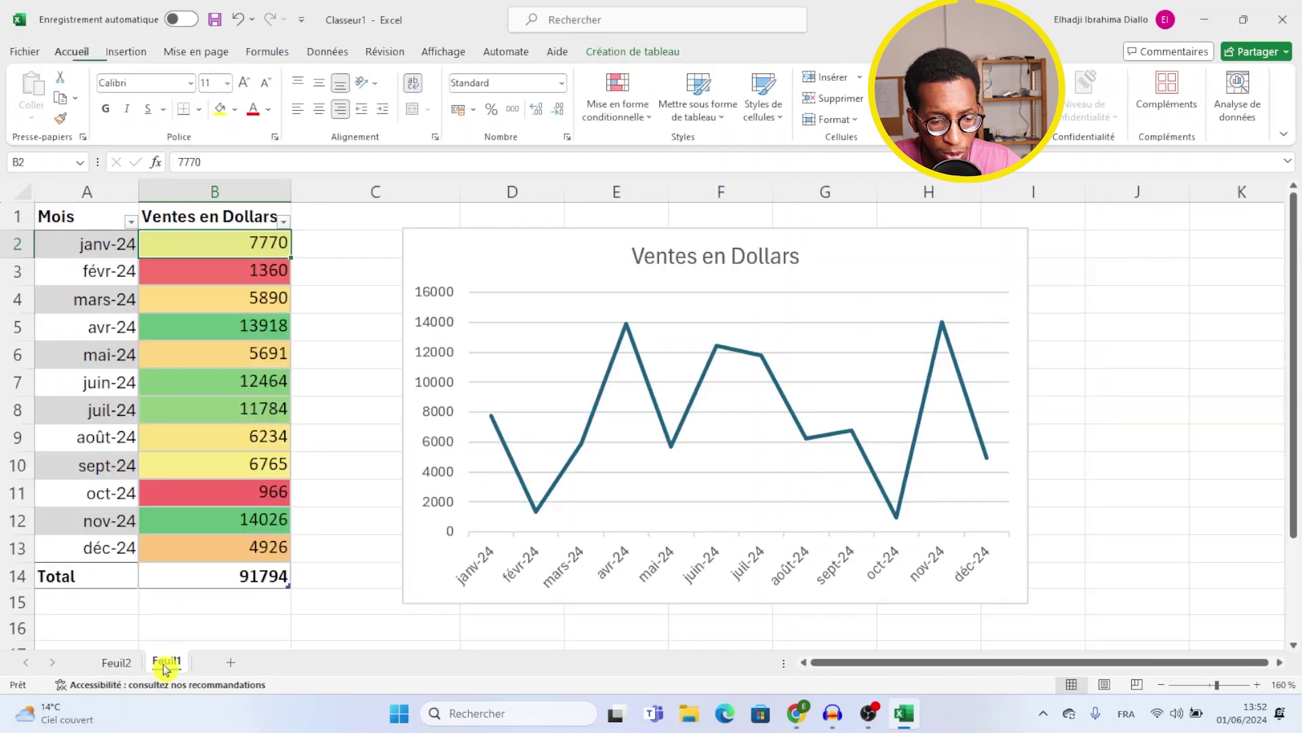
{"action": "left_click", "coordinate": [115, 664]}
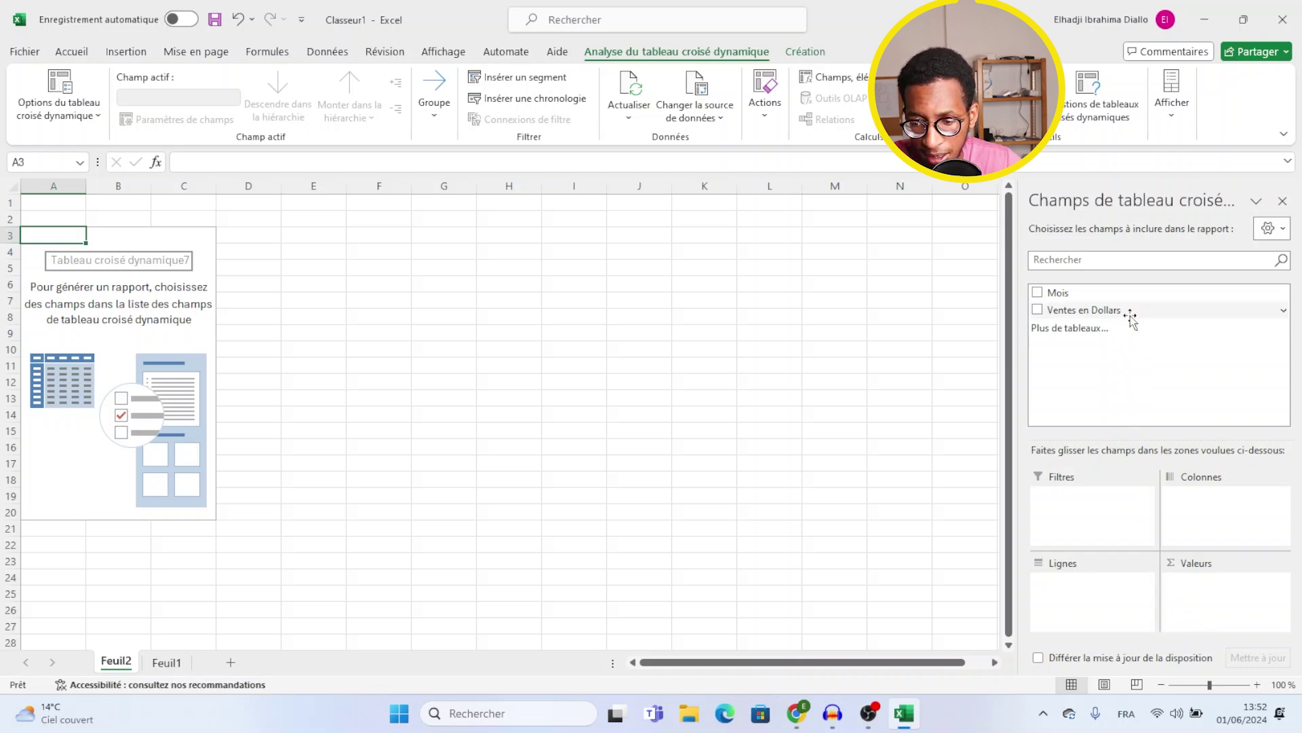
{"action": "left_click_drag", "start_coordinate": [1131, 313], "coordinate": [1131, 360]}
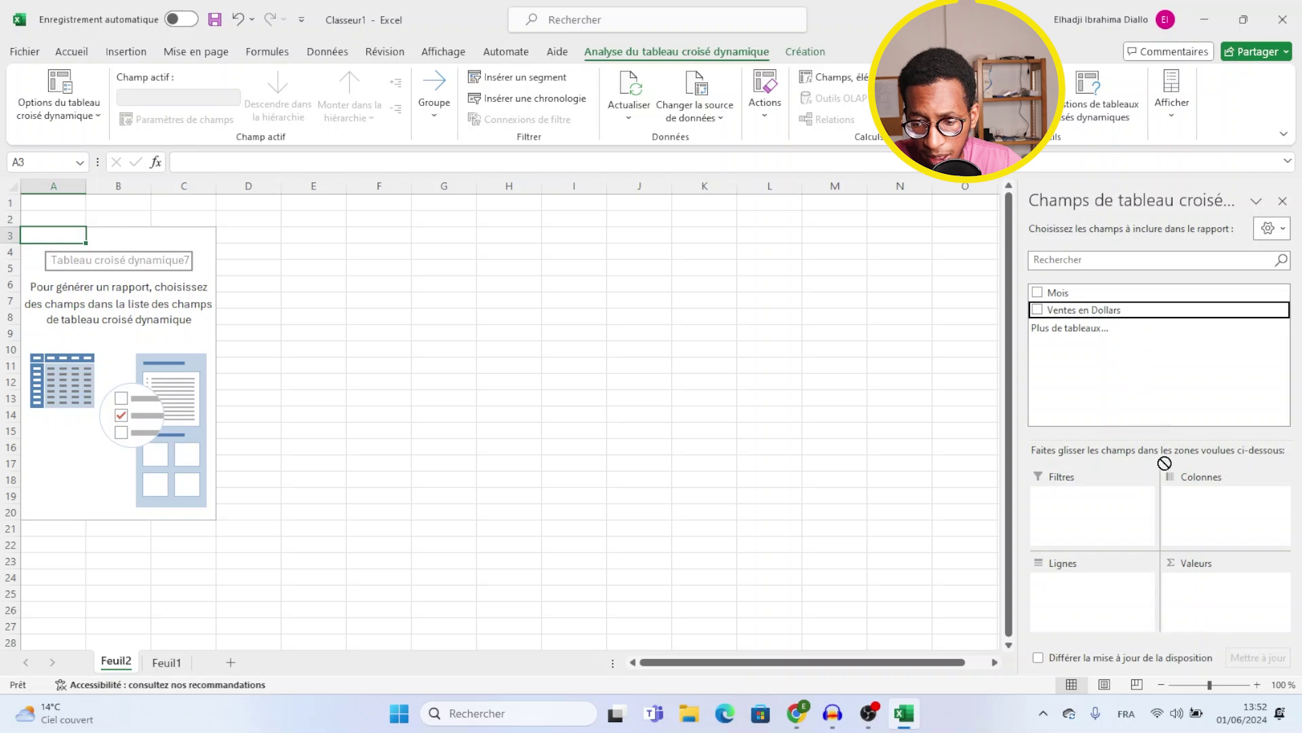
{"action": "left_click_drag", "start_coordinate": [1164, 462], "coordinate": [1208, 600]}
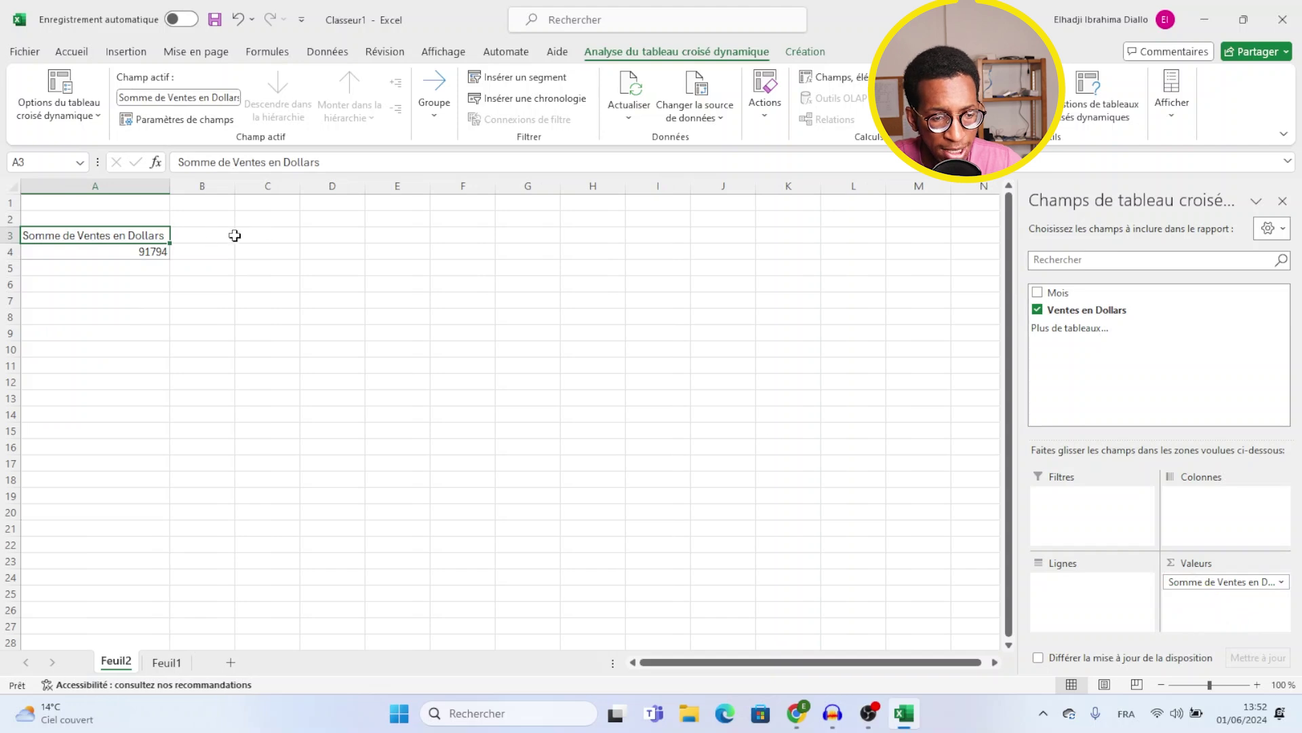
{"action": "scroll", "coordinate": [95, 262], "scroll_direction": "up", "scroll_amount": 4, "text": "ctrl"}
{"action": "scroll", "coordinate": [95, 262], "scroll_direction": "up", "scroll_amount": 2, "text": "ctrl"}
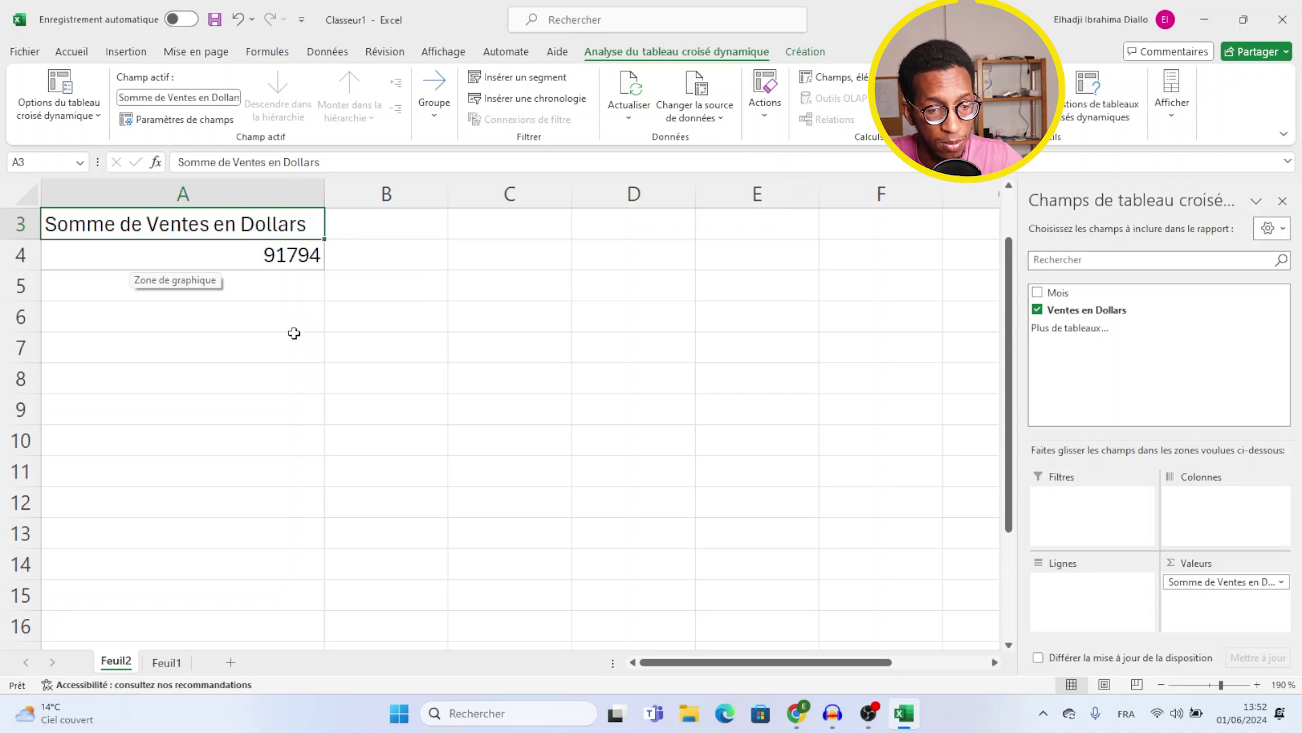
Compare the pivot table's total with the source table on Feuil1, and summarize the pivot values by Moyenne.
{"action": "left_click", "coordinate": [166, 662]}
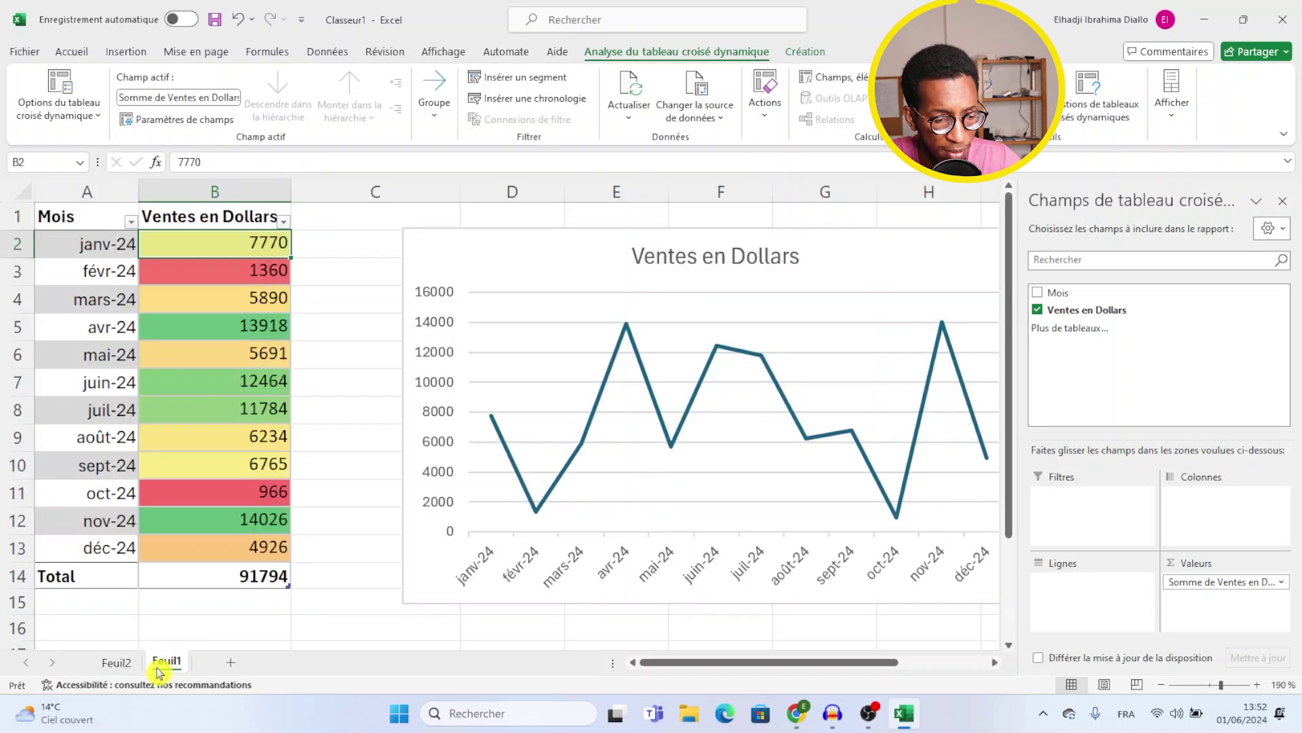
{"action": "left_click", "coordinate": [116, 661]}
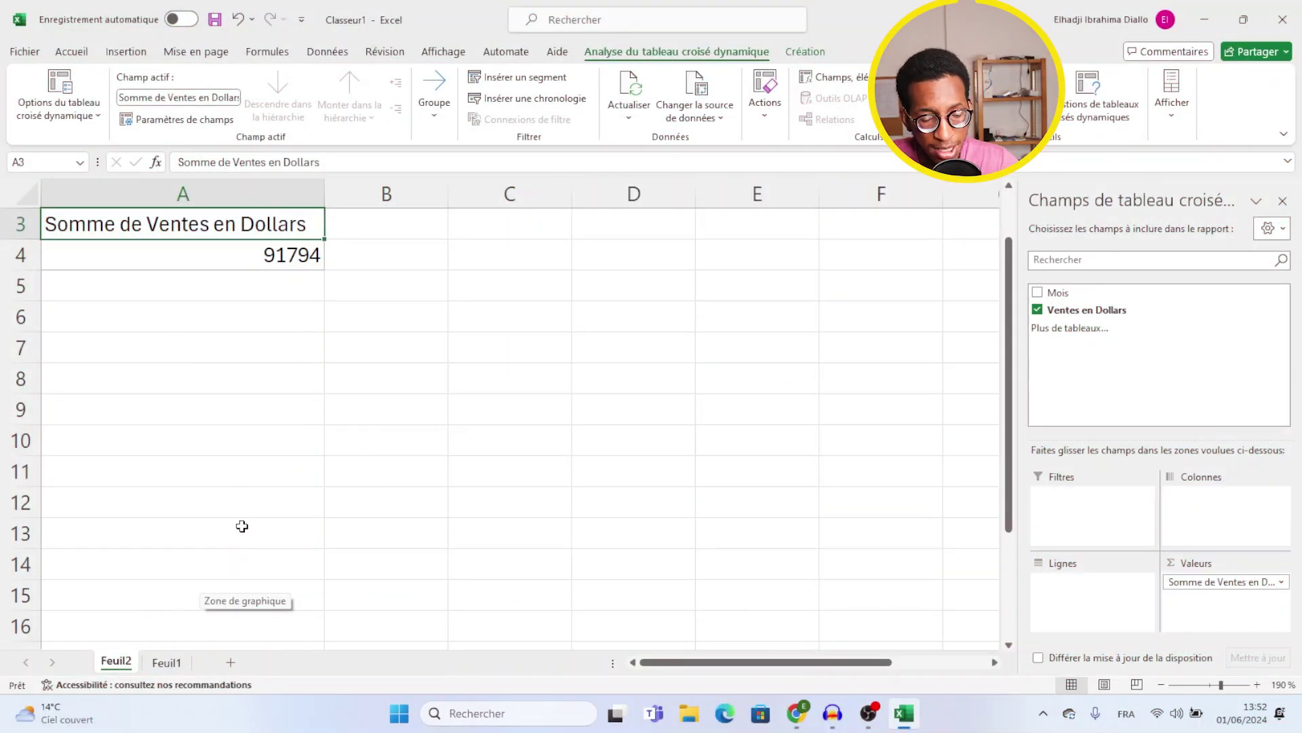
{"action": "left_click", "coordinate": [261, 260]}
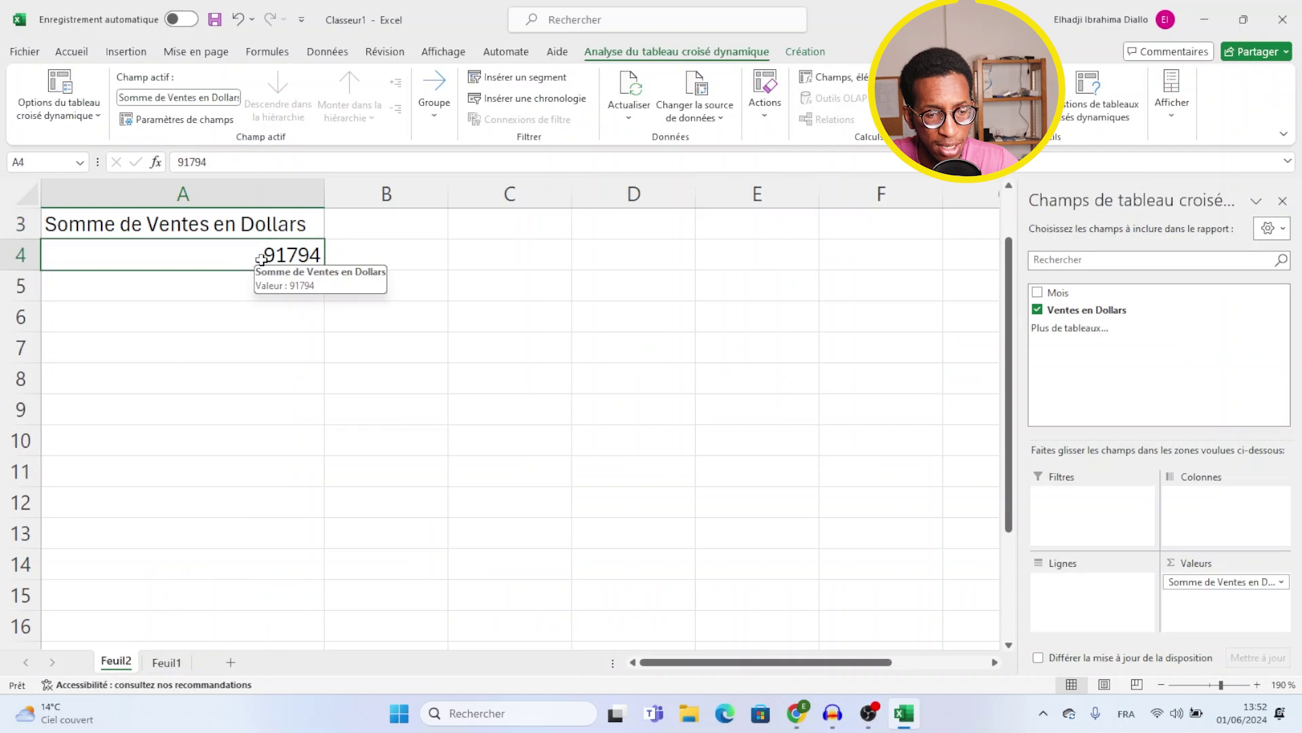
{"action": "right_click", "coordinate": [314, 258]}
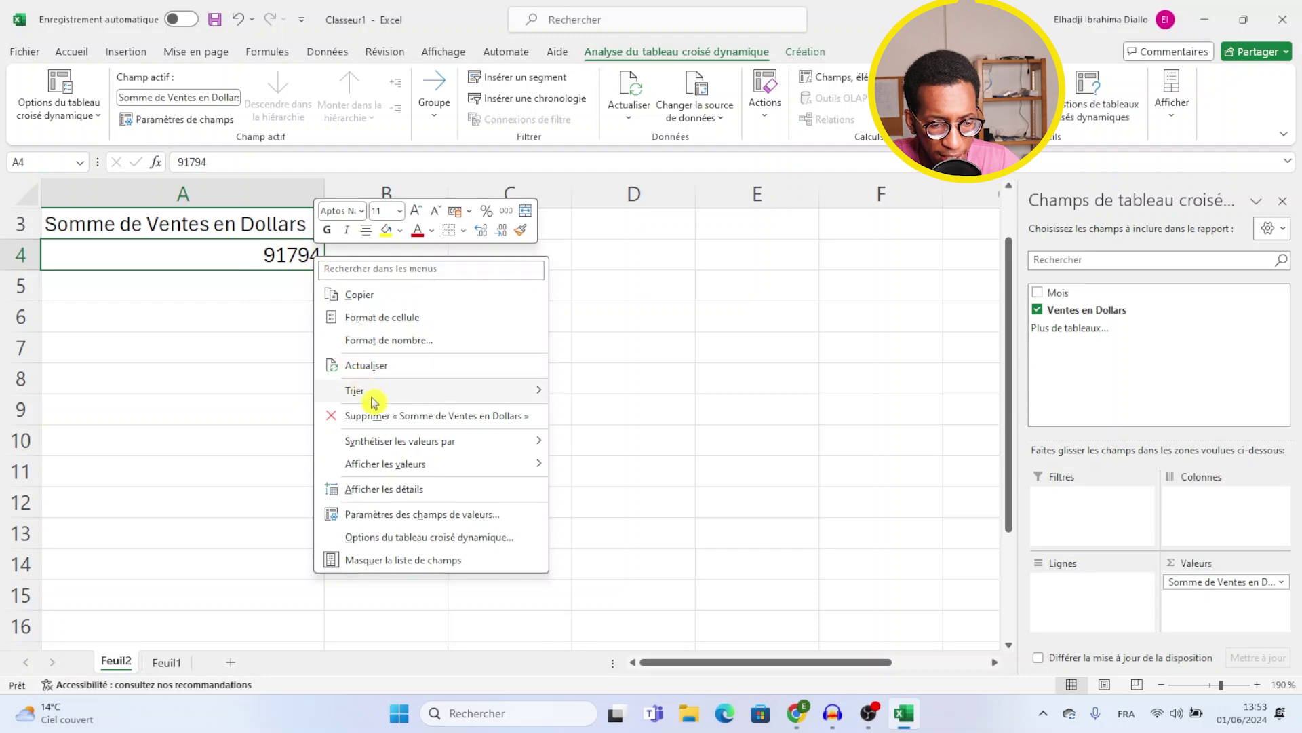
{"action": "mouse_move", "coordinate": [437, 451]}
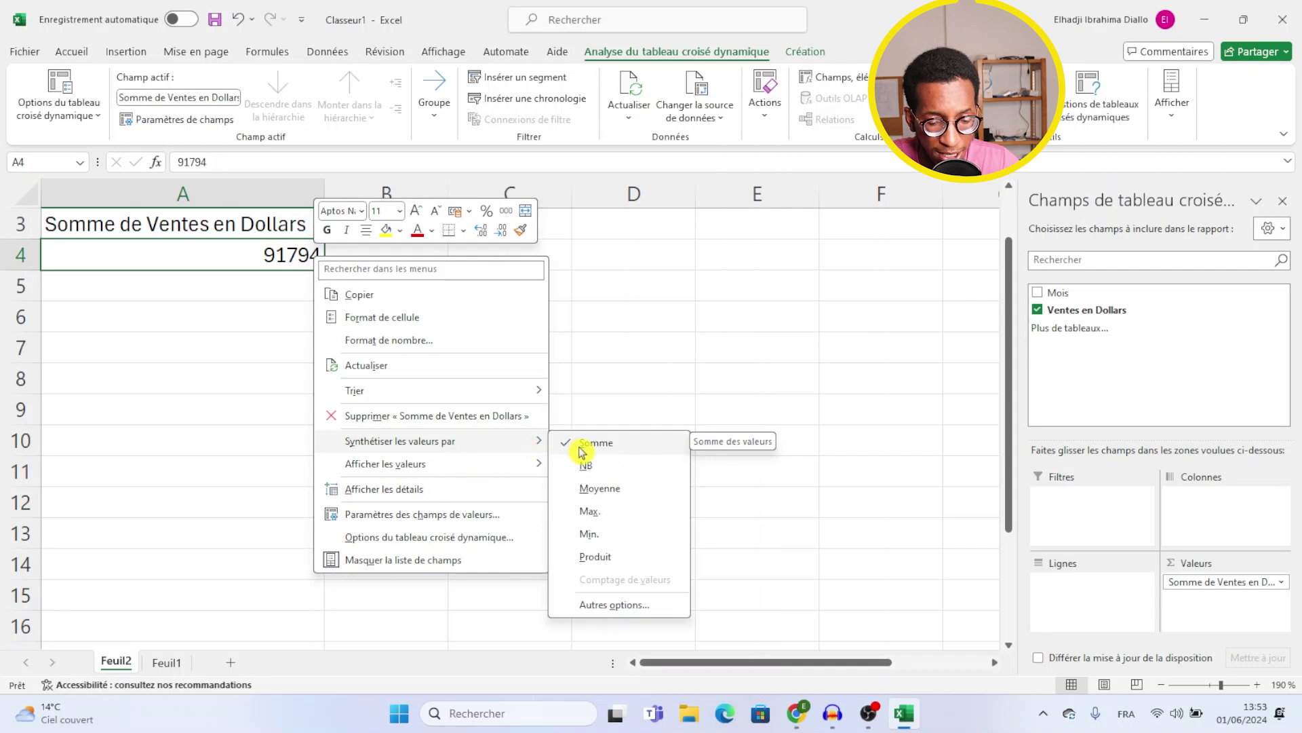
{"action": "left_click", "coordinate": [597, 489]}
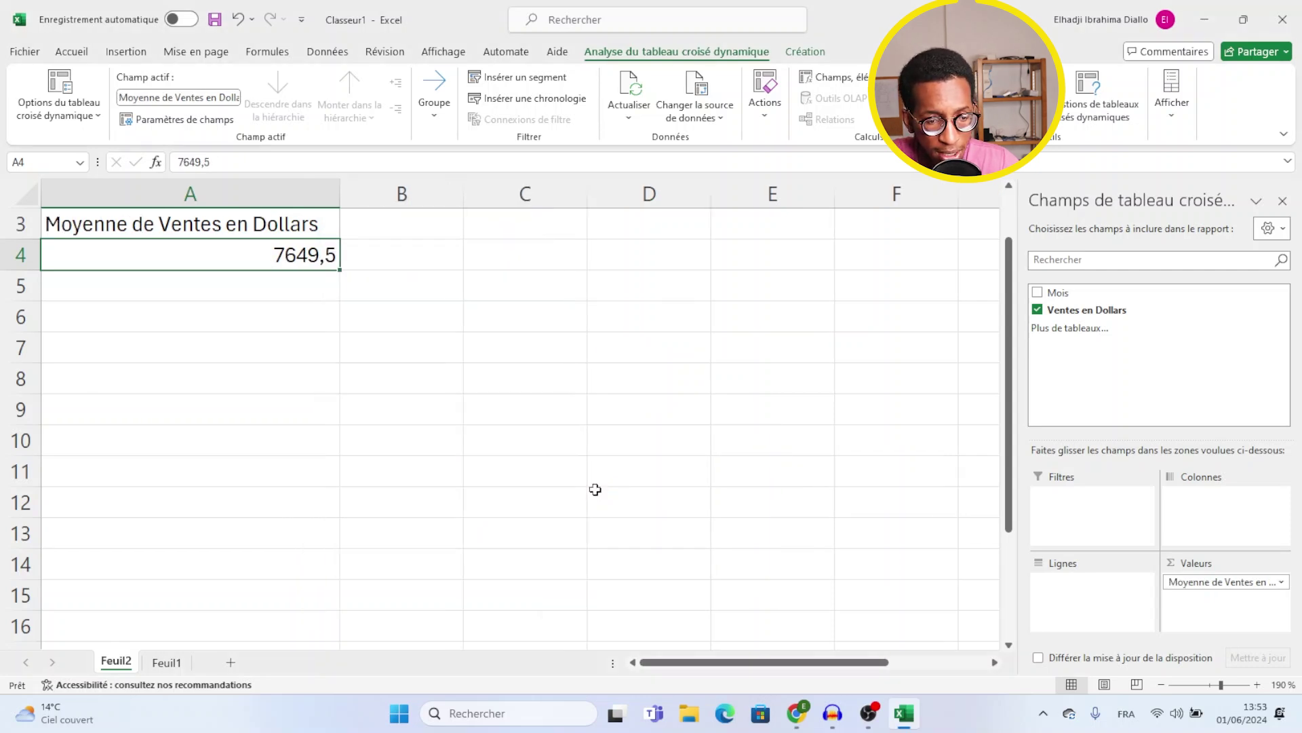
Switch the summary of the pivot table's Ventes en Dollars values back to Somme.
{"action": "right_click", "coordinate": [321, 258]}
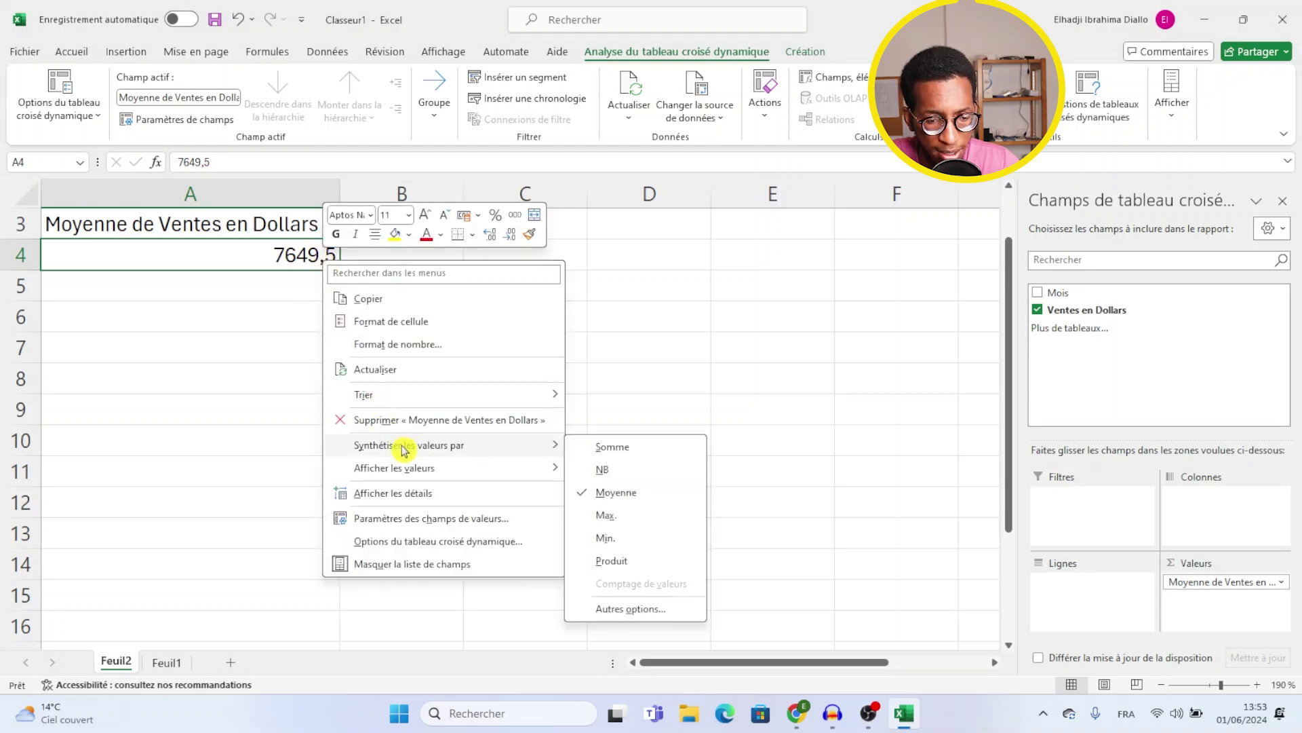
{"action": "left_click", "coordinate": [610, 447]}
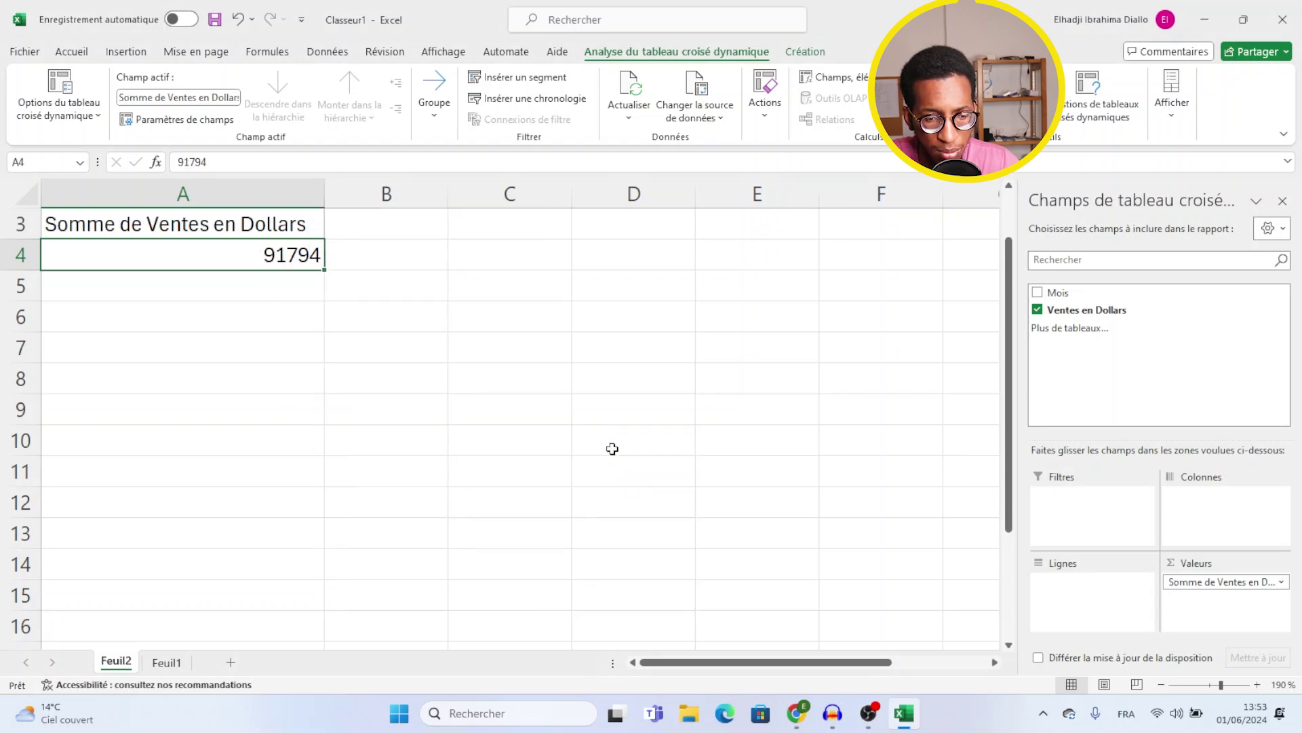
{"action": "scroll", "coordinate": [877, 421], "scroll_direction": "down", "scroll_amount": 2}
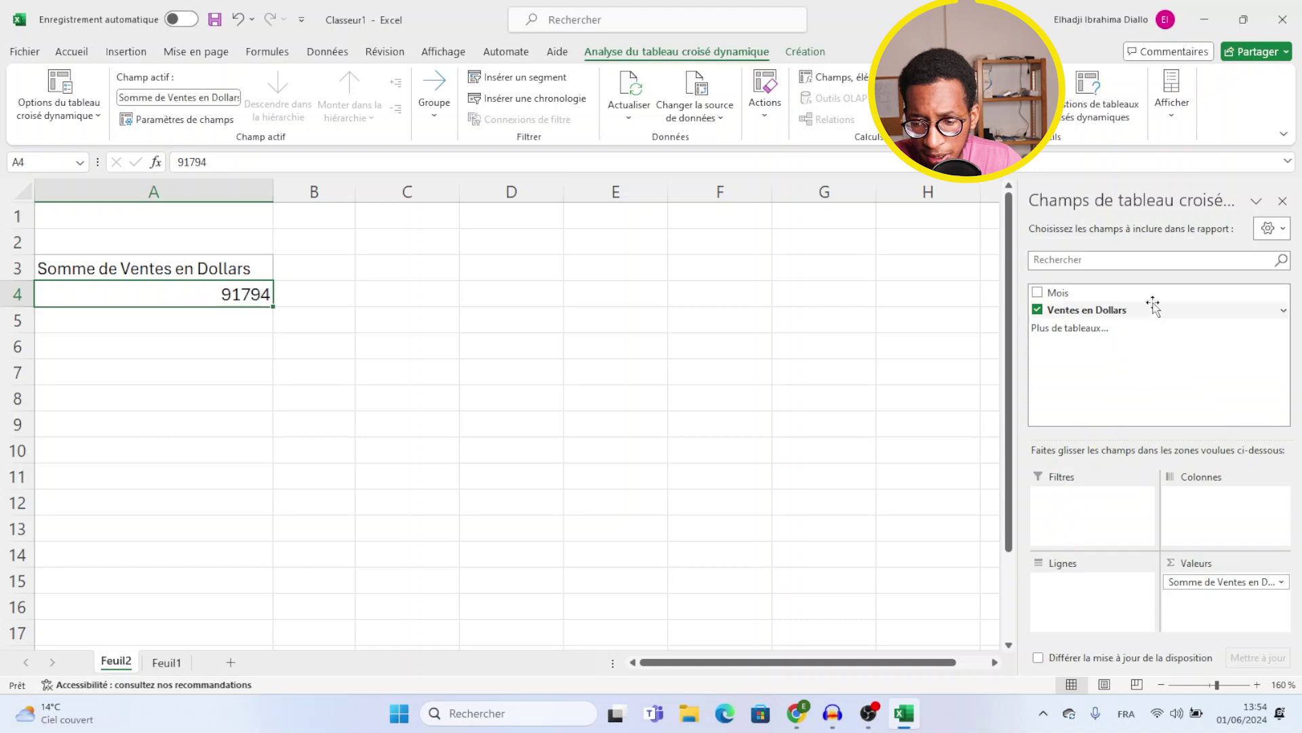
Add the Mois field to the pivot table's Filtres area and filter the report to janv-24.
{"action": "left_click_drag", "start_coordinate": [1151, 293], "coordinate": [1076, 521]}
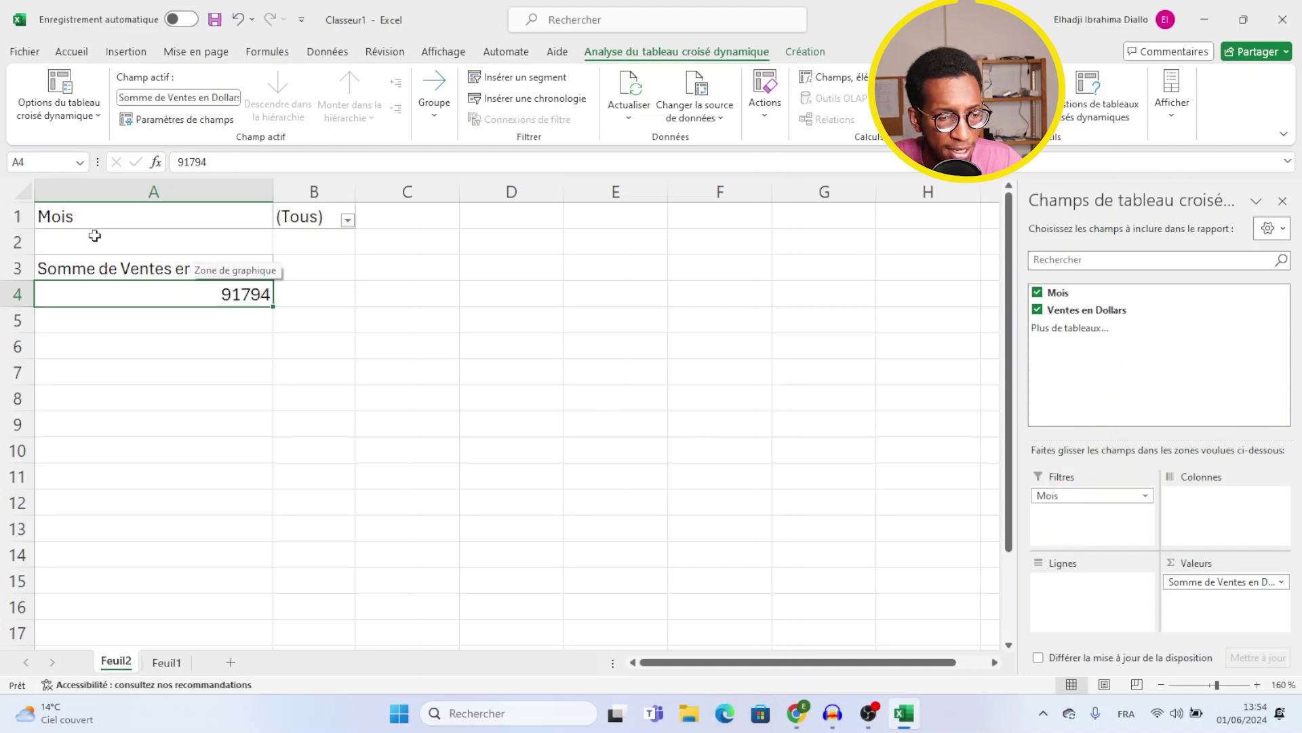
{"action": "left_click", "coordinate": [346, 227]}
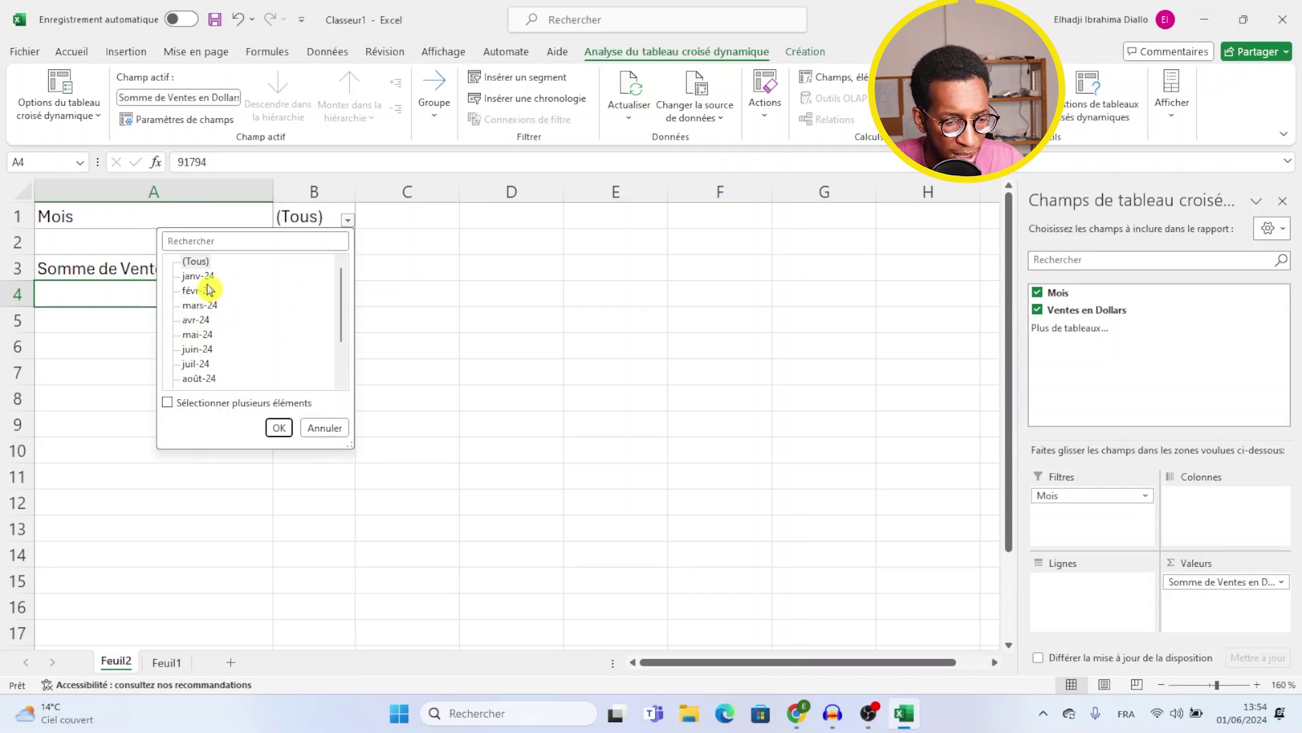
{"action": "left_click", "coordinate": [197, 276]}
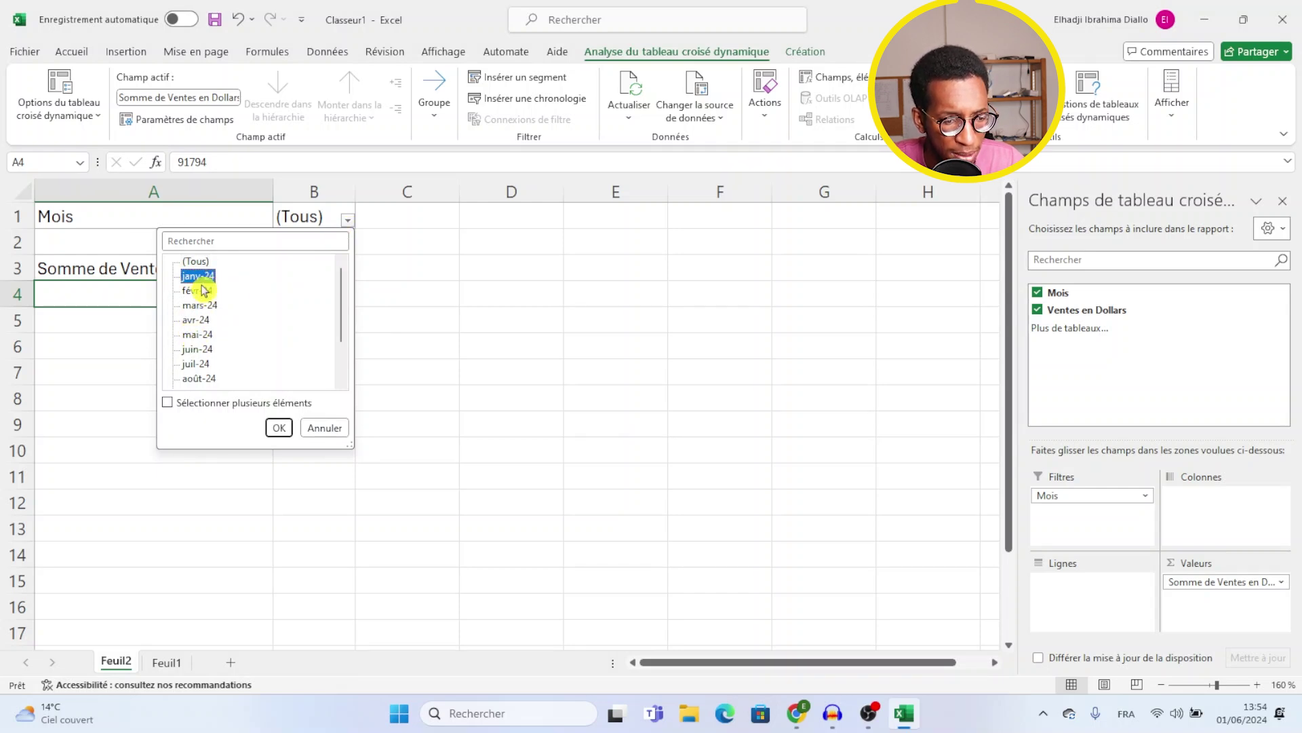
{"action": "left_click", "coordinate": [276, 429]}
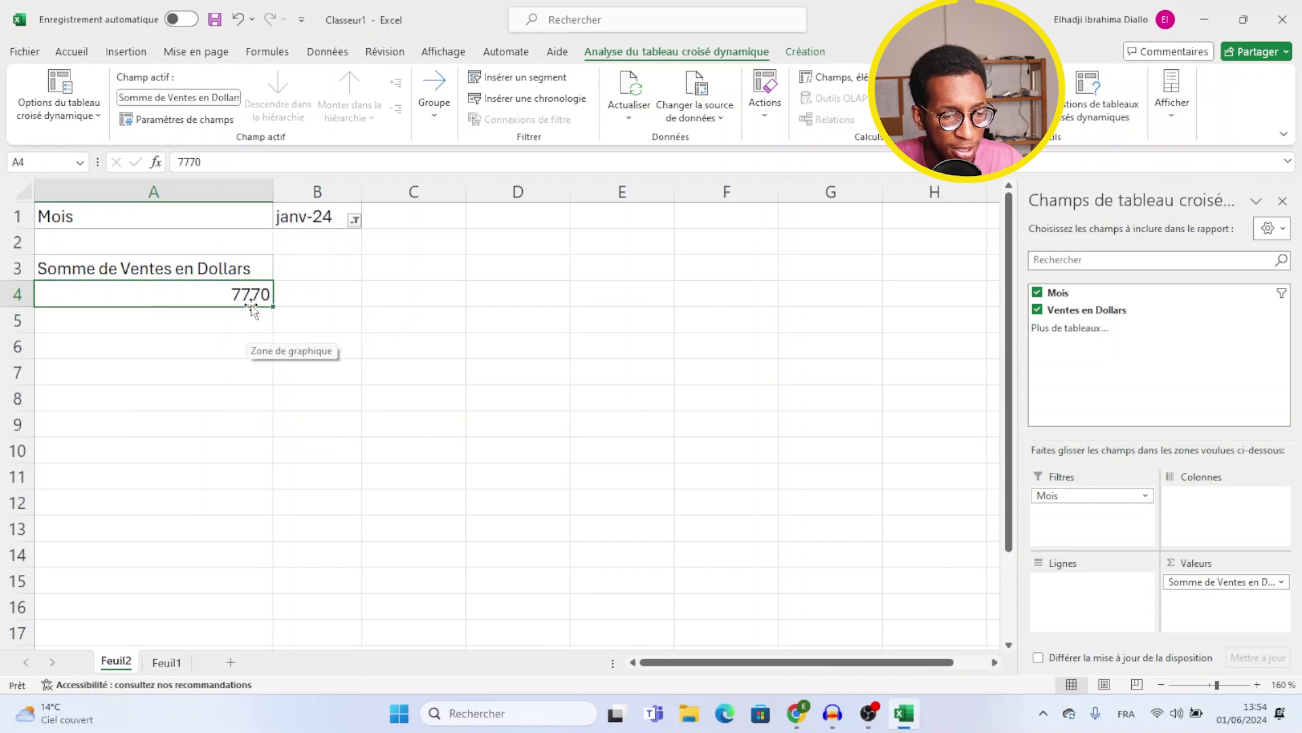
Change the pivot table's Mois report filter to mars-24.
{"action": "left_click", "coordinate": [354, 221]}
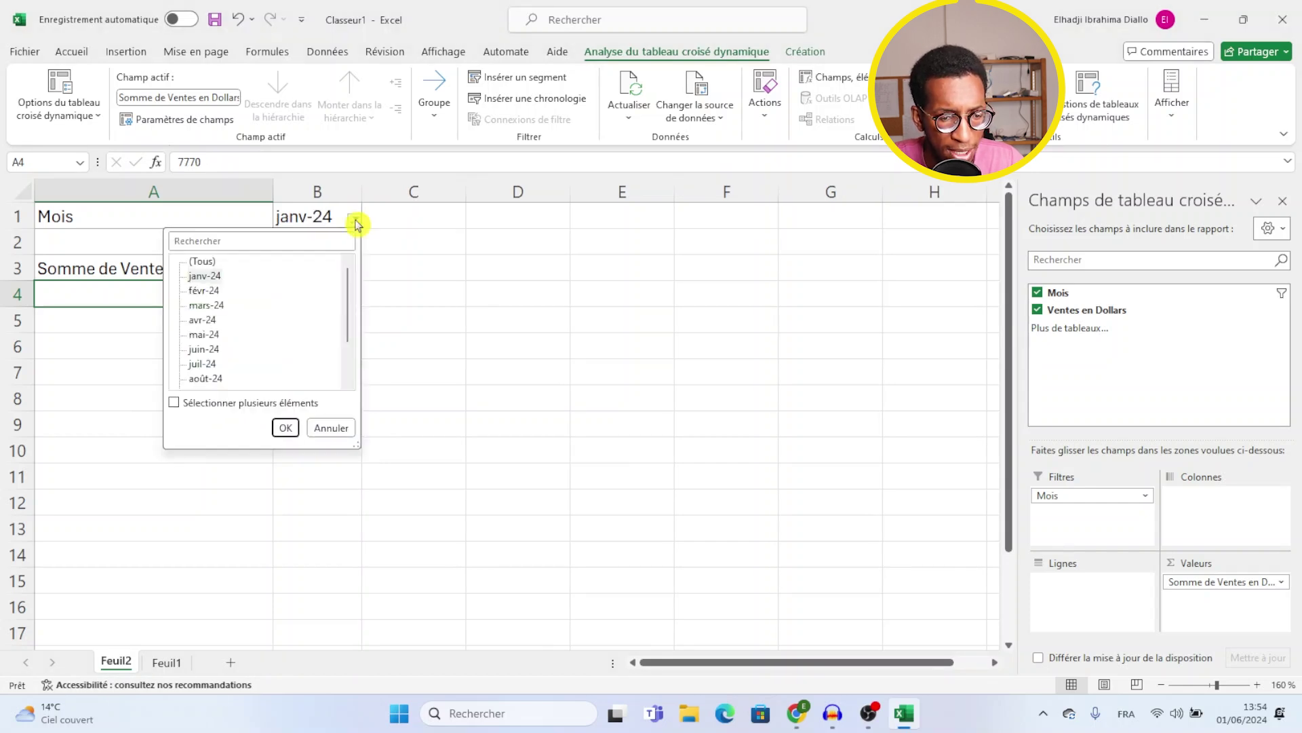
{"action": "left_click", "coordinate": [216, 306]}
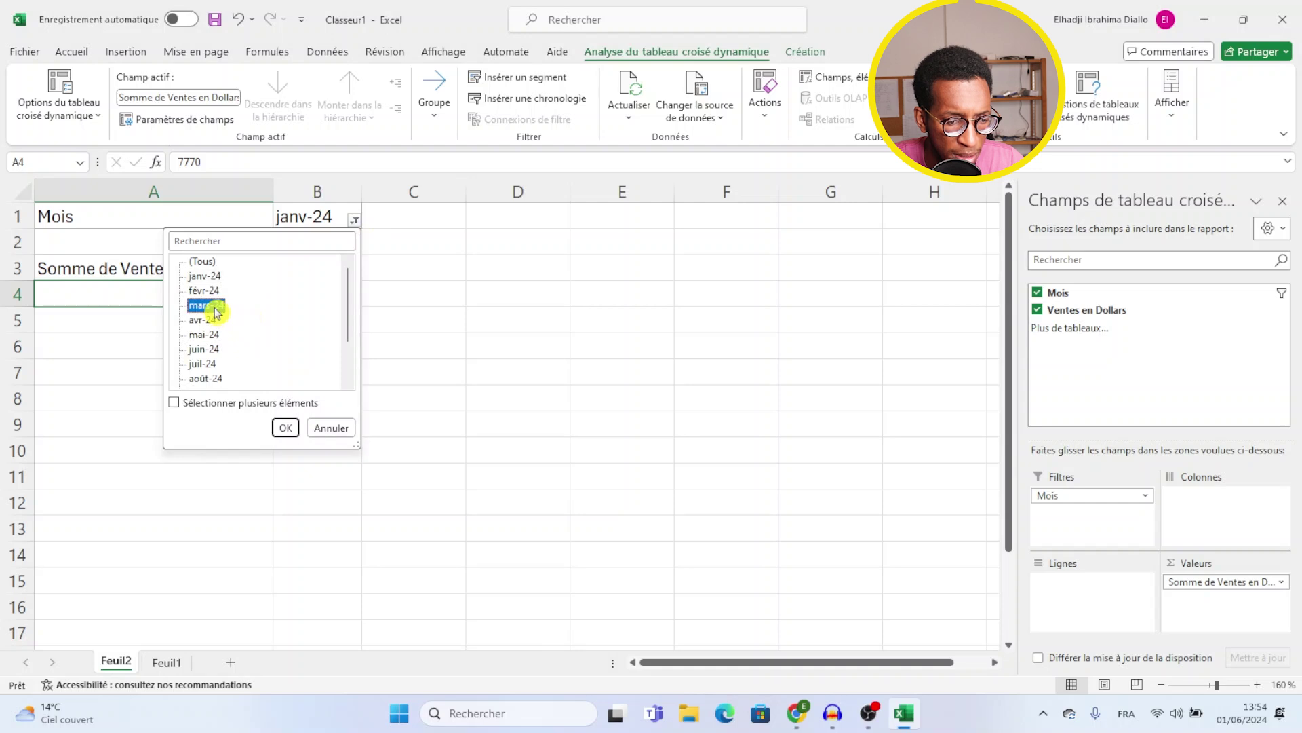
{"action": "left_click", "coordinate": [286, 428]}
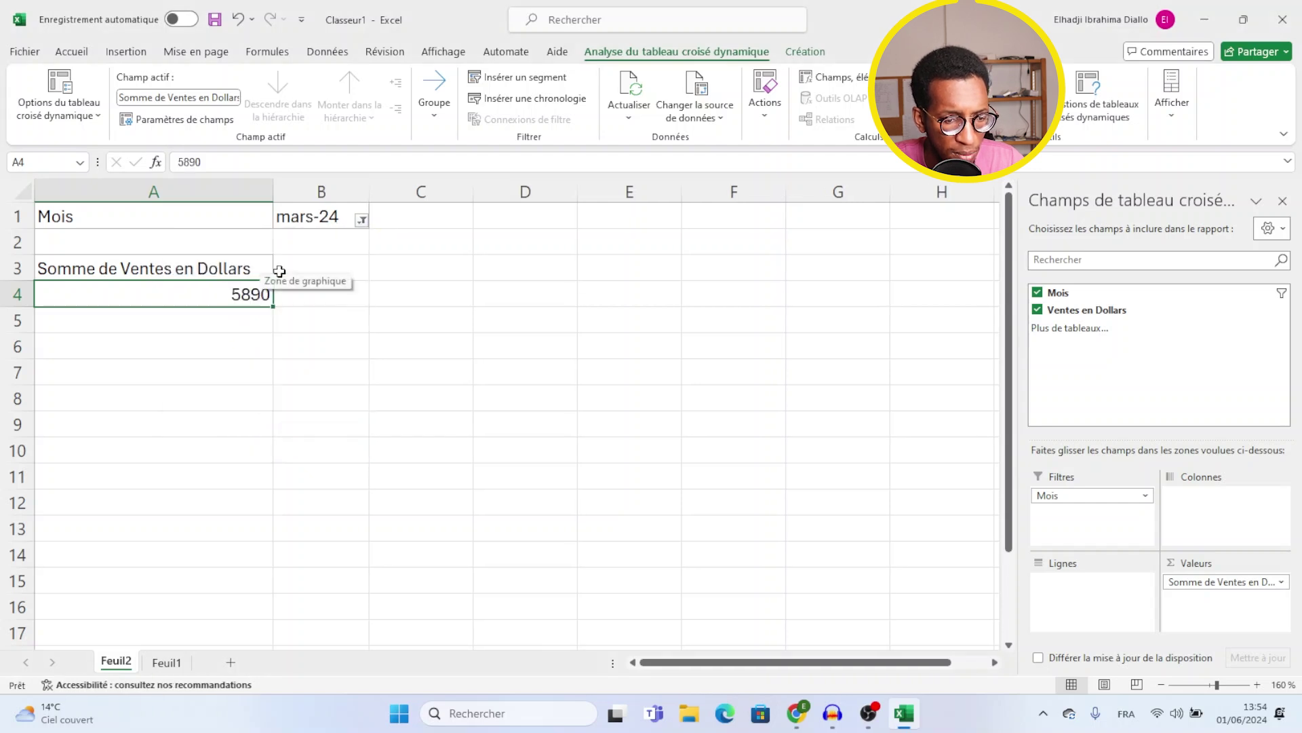
{"action": "left_click", "coordinate": [362, 221]}
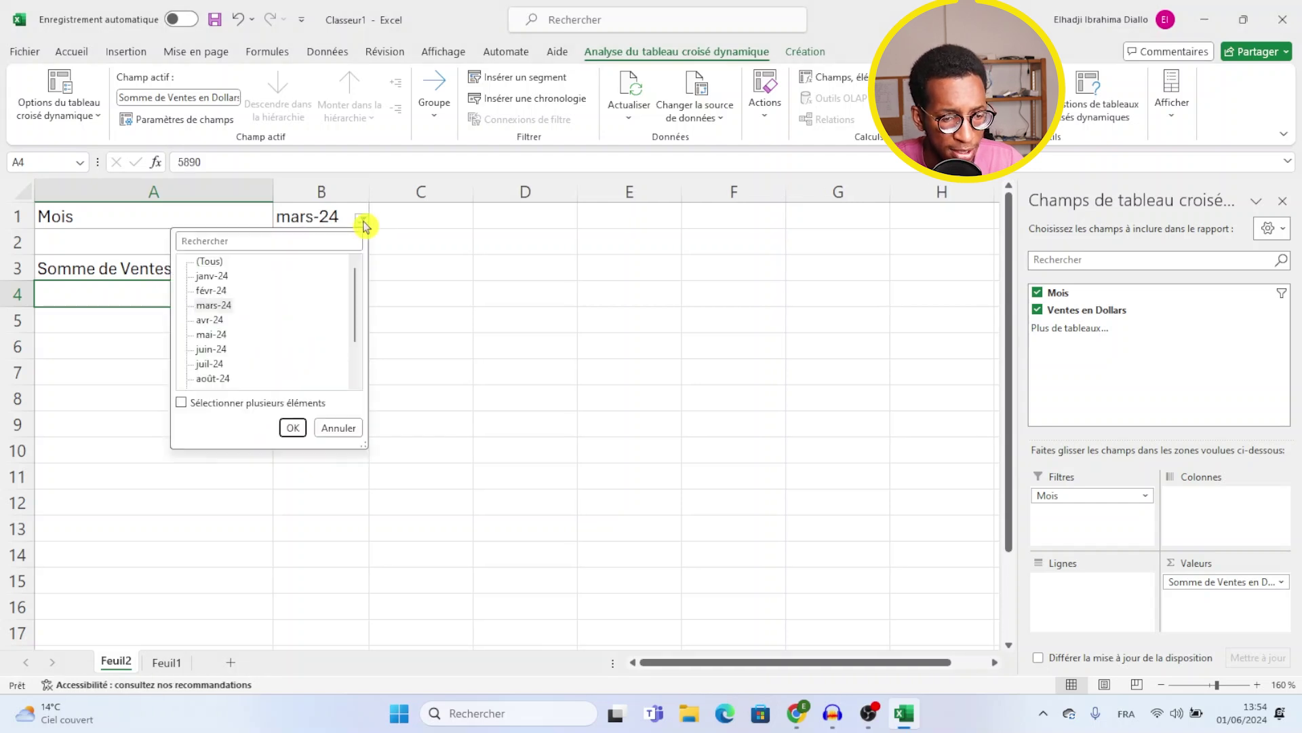
{"action": "left_click", "coordinate": [293, 428]}
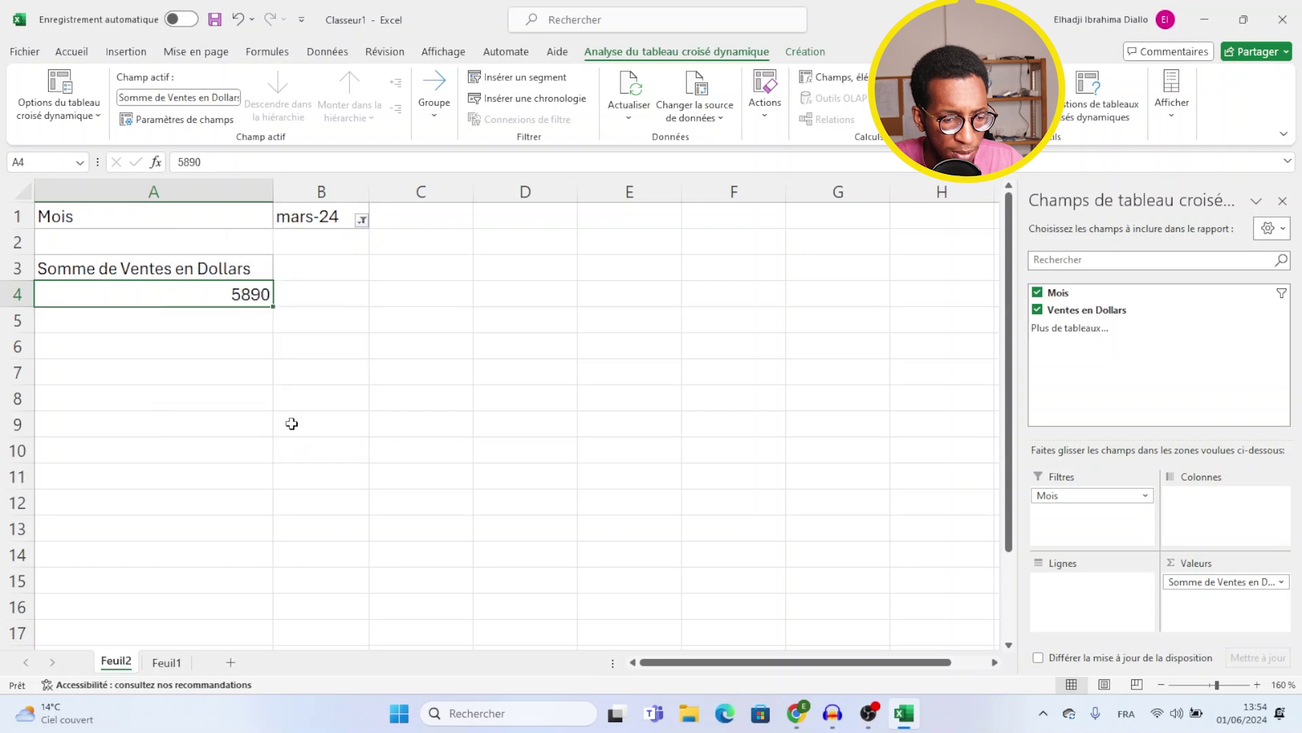
Reset the Mois report filter to (Tous) and remove the Mois field from the pivot table.
{"action": "left_click", "coordinate": [361, 221]}
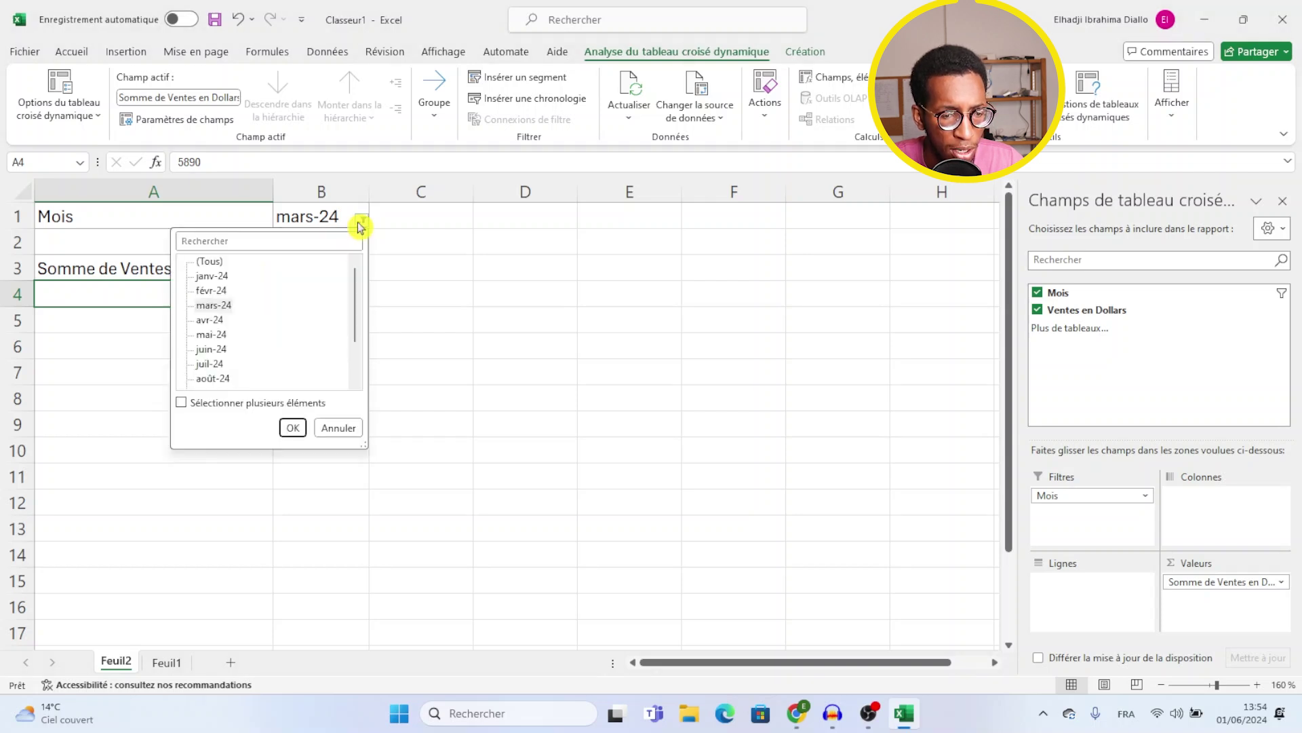
{"action": "left_click", "coordinate": [208, 262]}
{"action": "left_click", "coordinate": [296, 429]}
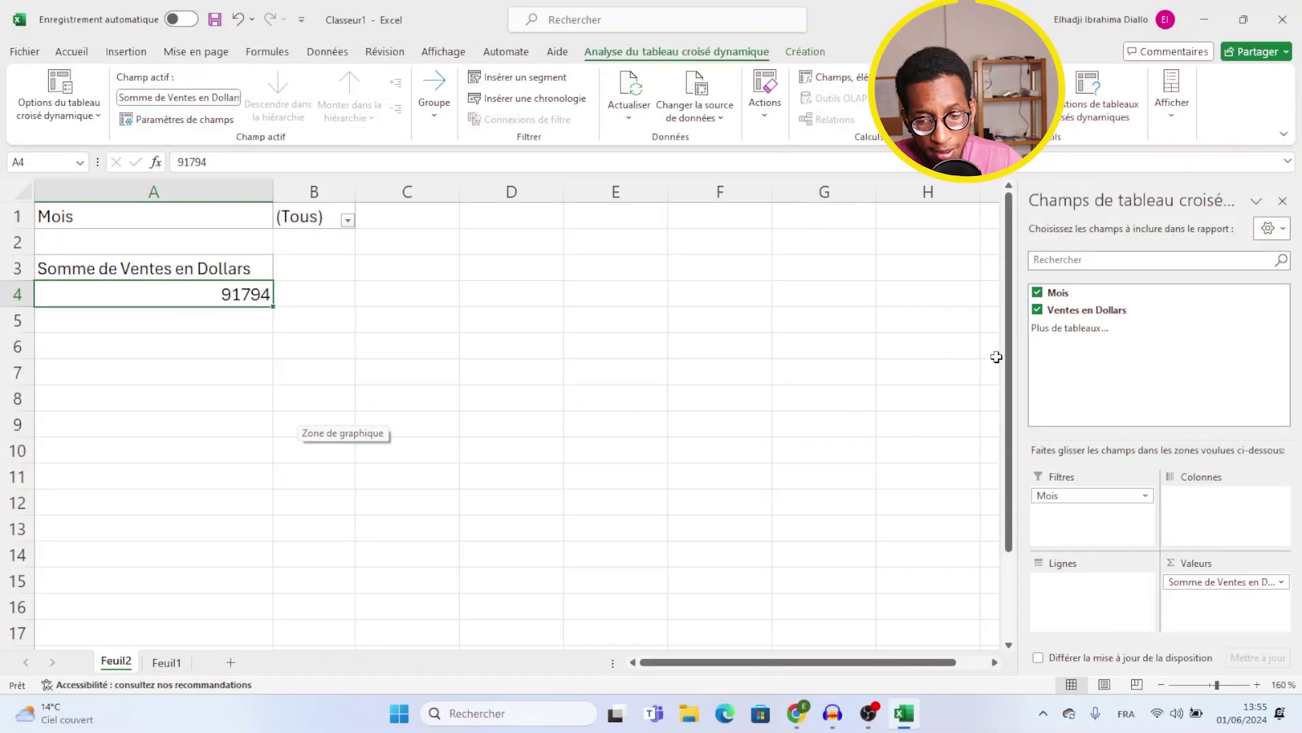
{"action": "left_click", "coordinate": [1038, 292]}
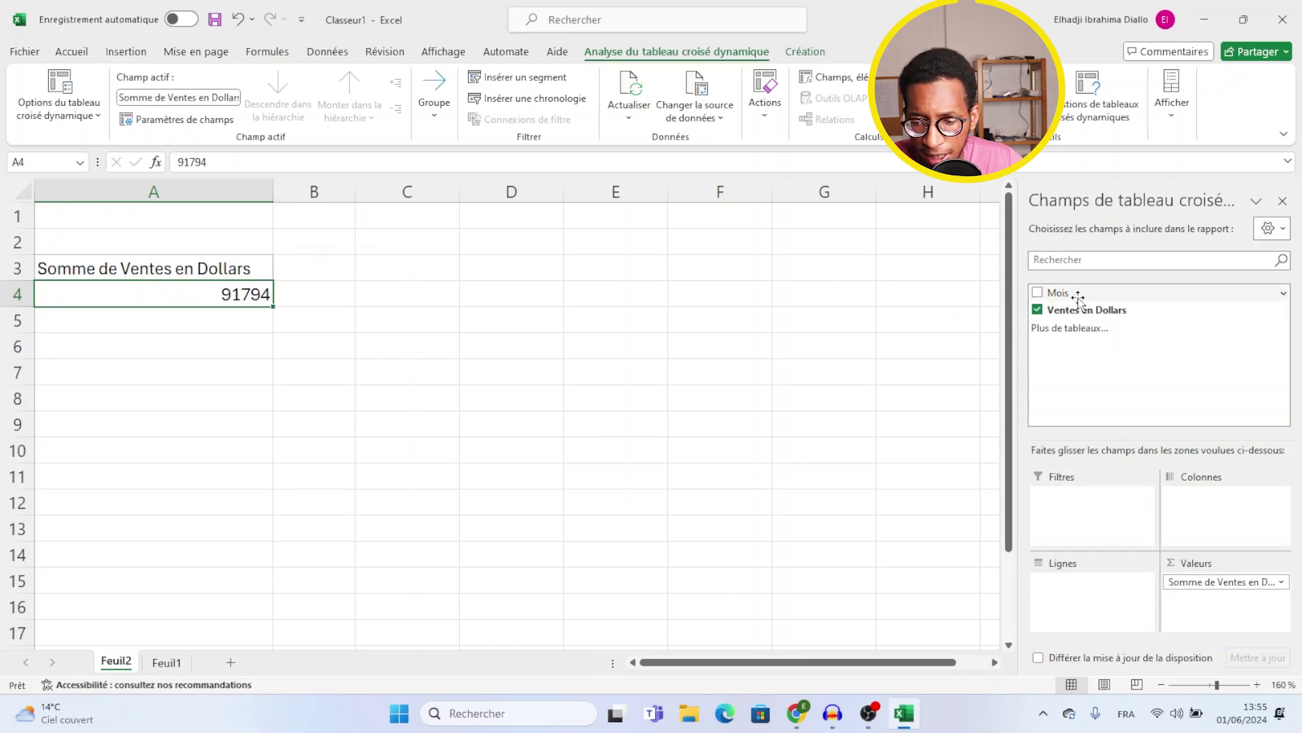
Place the Mois field in the pivot table's Lignes area and review the sales per month.
{"action": "left_click_drag", "start_coordinate": [1078, 298], "coordinate": [1077, 609]}
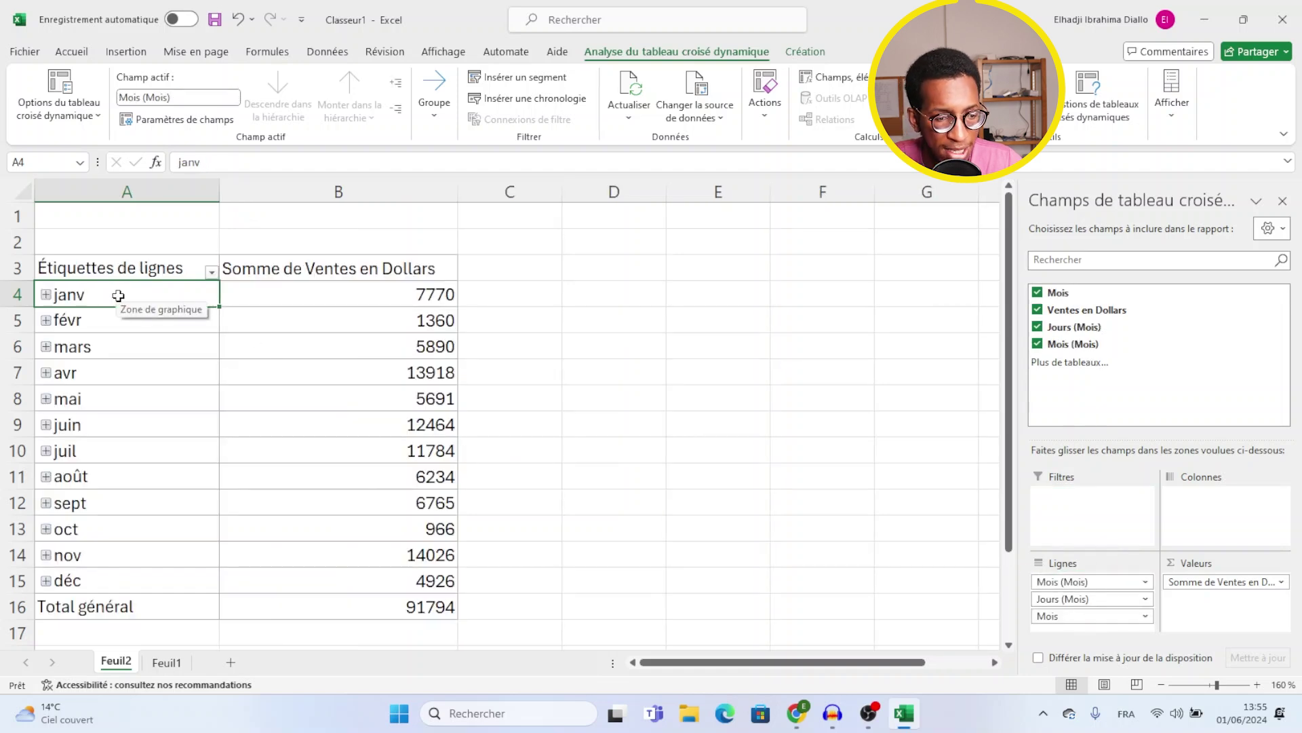
{"action": "scroll", "coordinate": [110, 303], "scroll_direction": "down", "scroll_amount": 1}
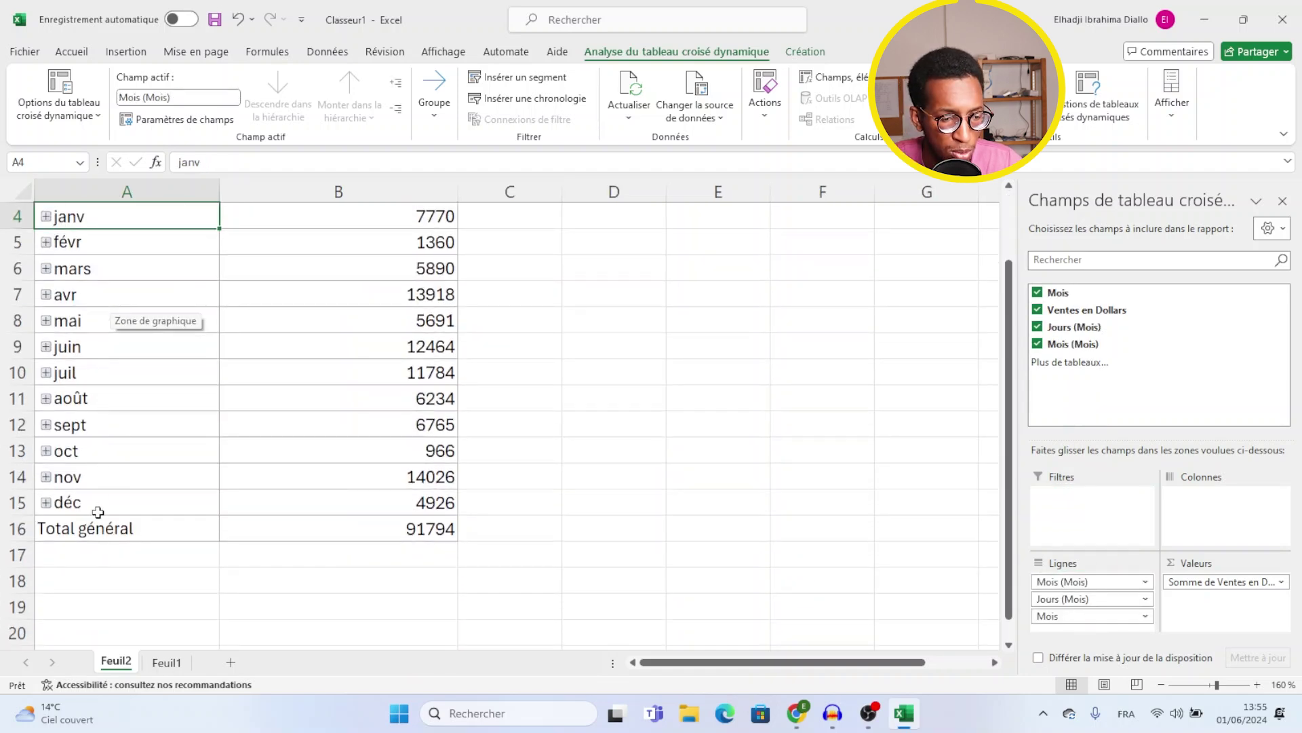
{"action": "scroll", "coordinate": [405, 247], "scroll_direction": "up", "scroll_amount": 1}
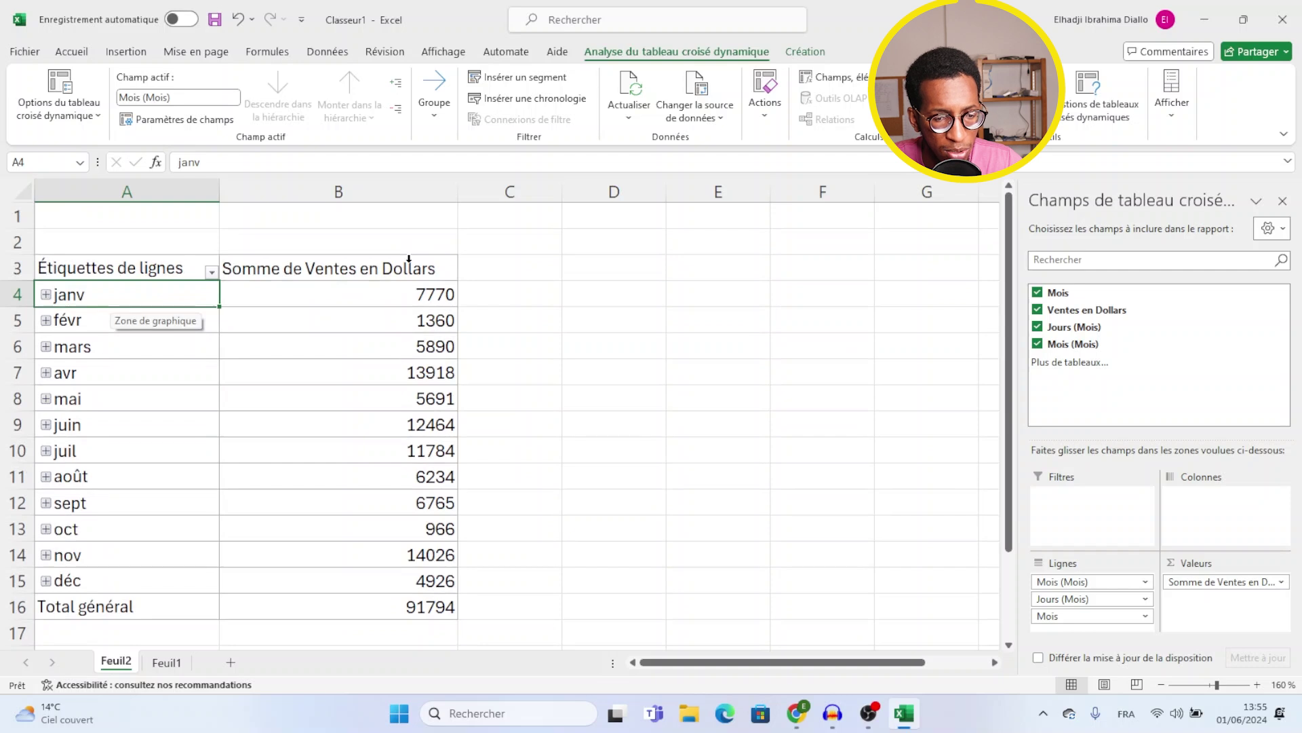
Remove the Mois, Mois (Mois) and Jours (Mois) fields from the pivot table's rows.
{"action": "left_click", "coordinate": [1038, 293]}
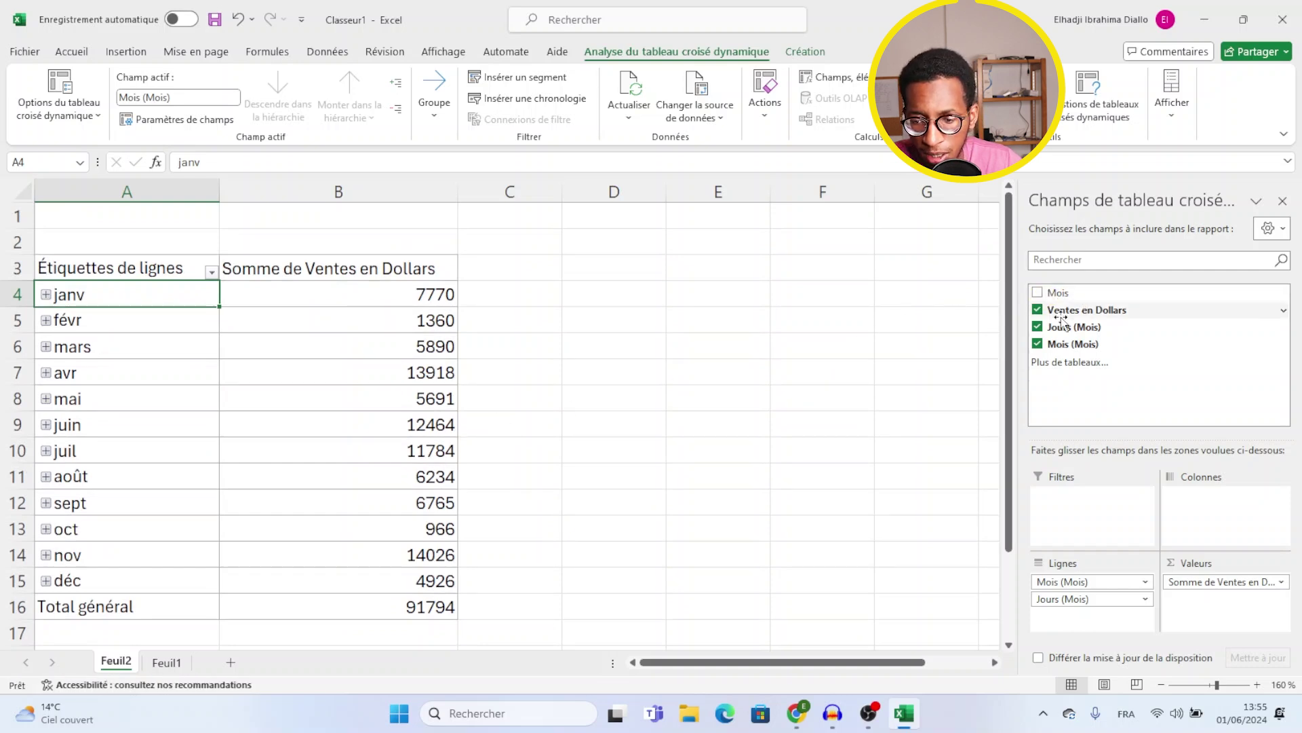
{"action": "left_click", "coordinate": [1038, 344]}
{"action": "left_click", "coordinate": [1038, 327]}
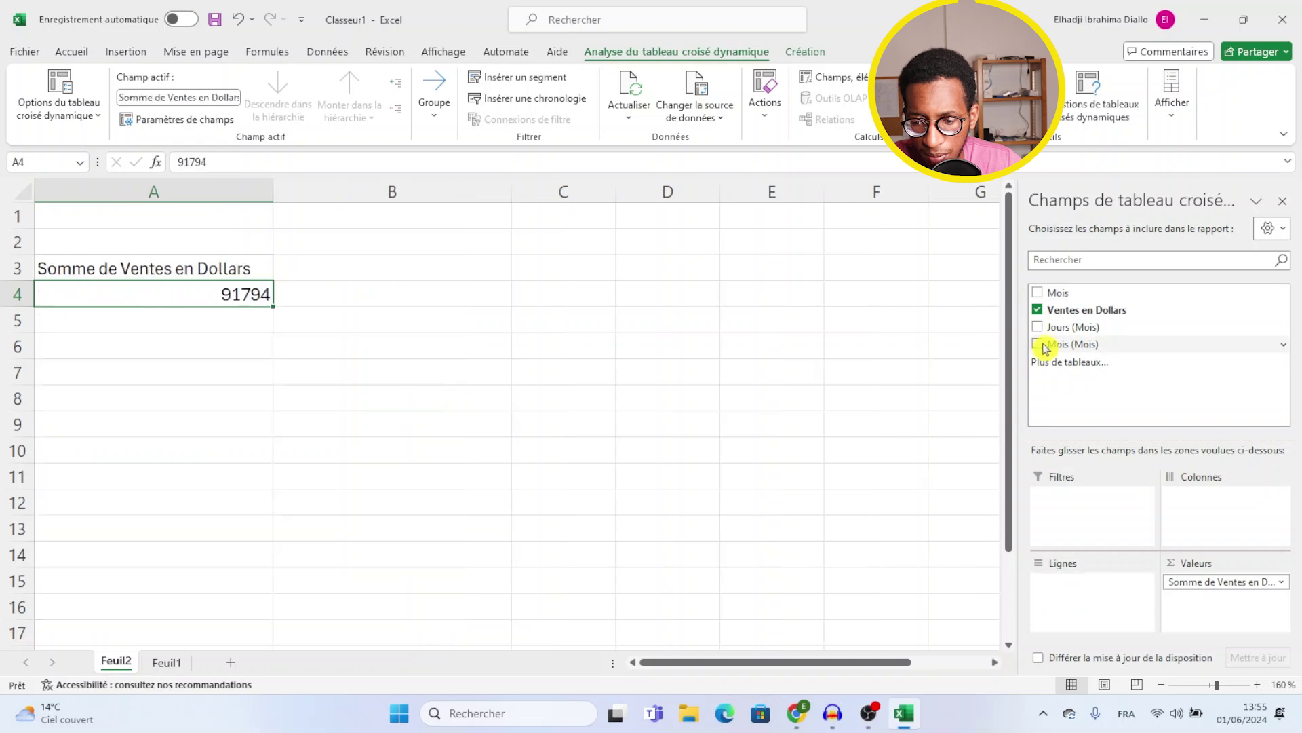
Try the Mois field in the Colonnes area, and remove it together with Jours (Mois) and Mois (Mois).
{"action": "left_click_drag", "start_coordinate": [1077, 293], "coordinate": [1199, 516]}
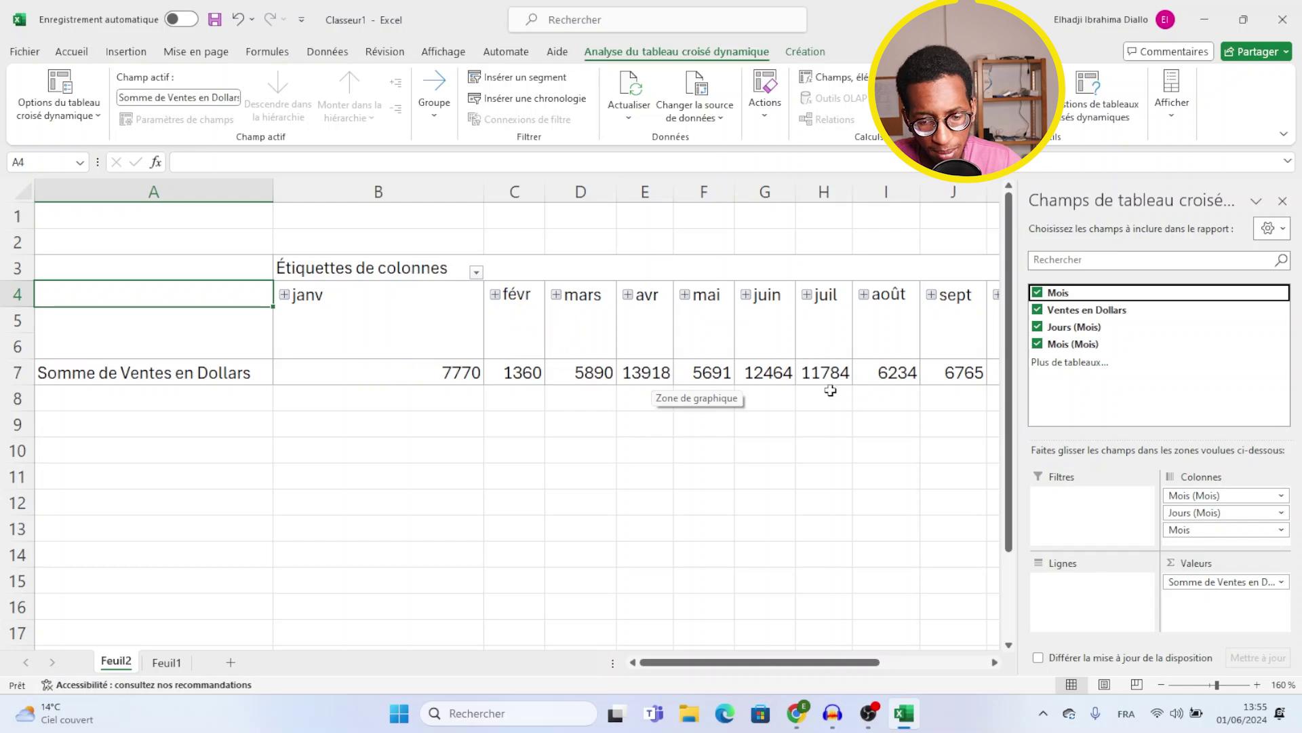
{"action": "left_click", "coordinate": [1038, 292]}
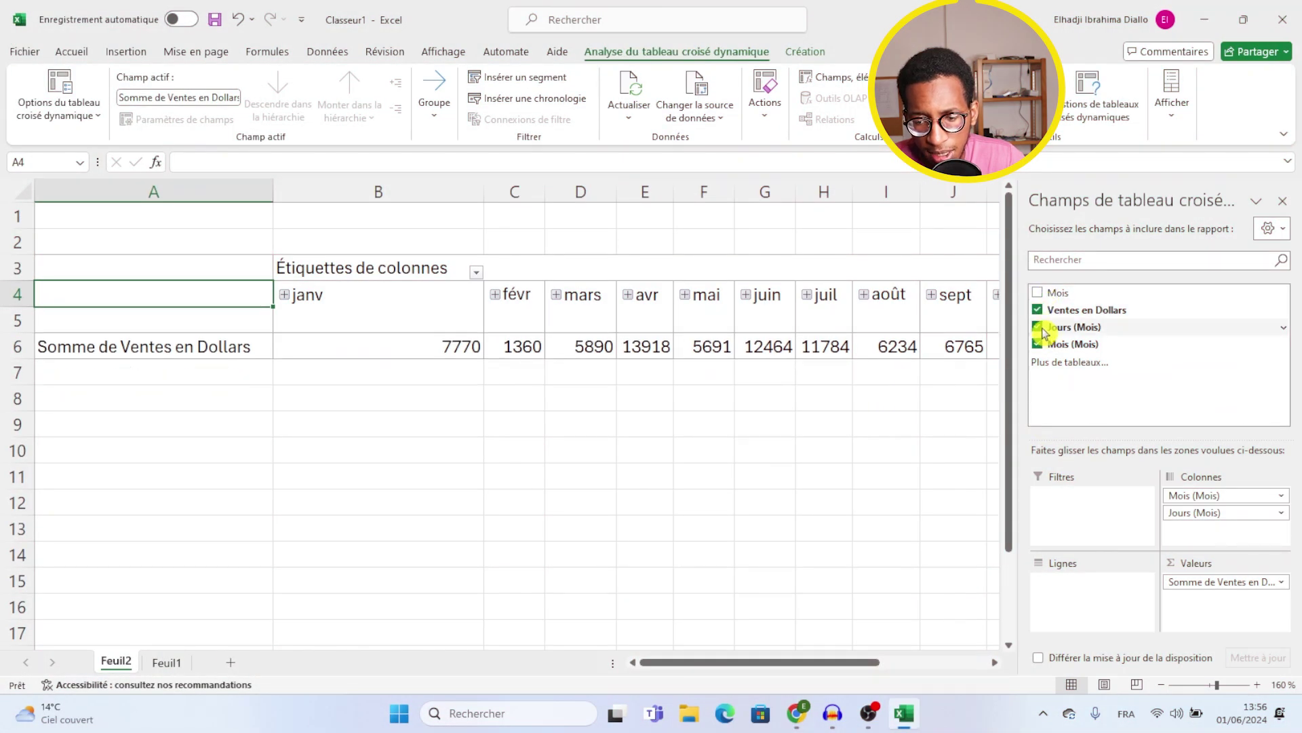
{"action": "left_click", "coordinate": [1038, 327]}
{"action": "left_click", "coordinate": [1038, 344]}
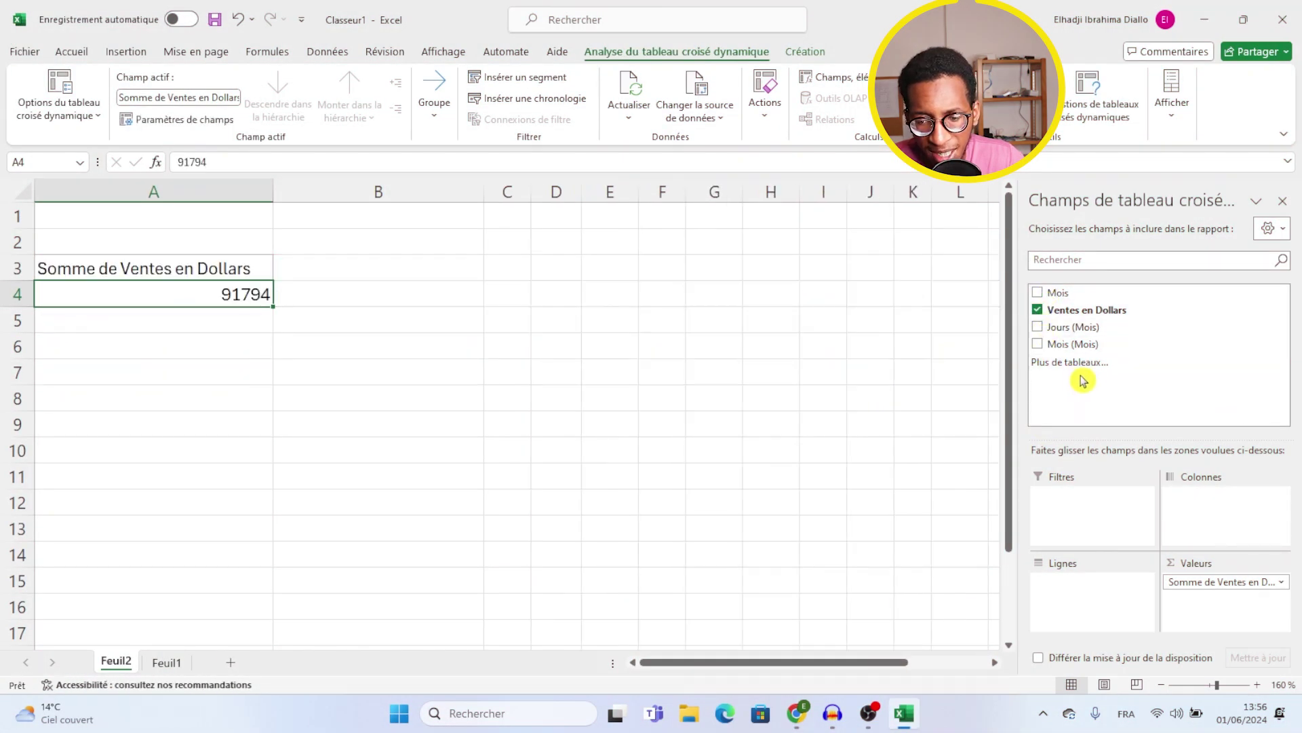
Put the Mois field in the Lignes area and display the Ventes en Dollars values as % du total général.
{"action": "left_click_drag", "start_coordinate": [1067, 293], "coordinate": [1073, 596]}
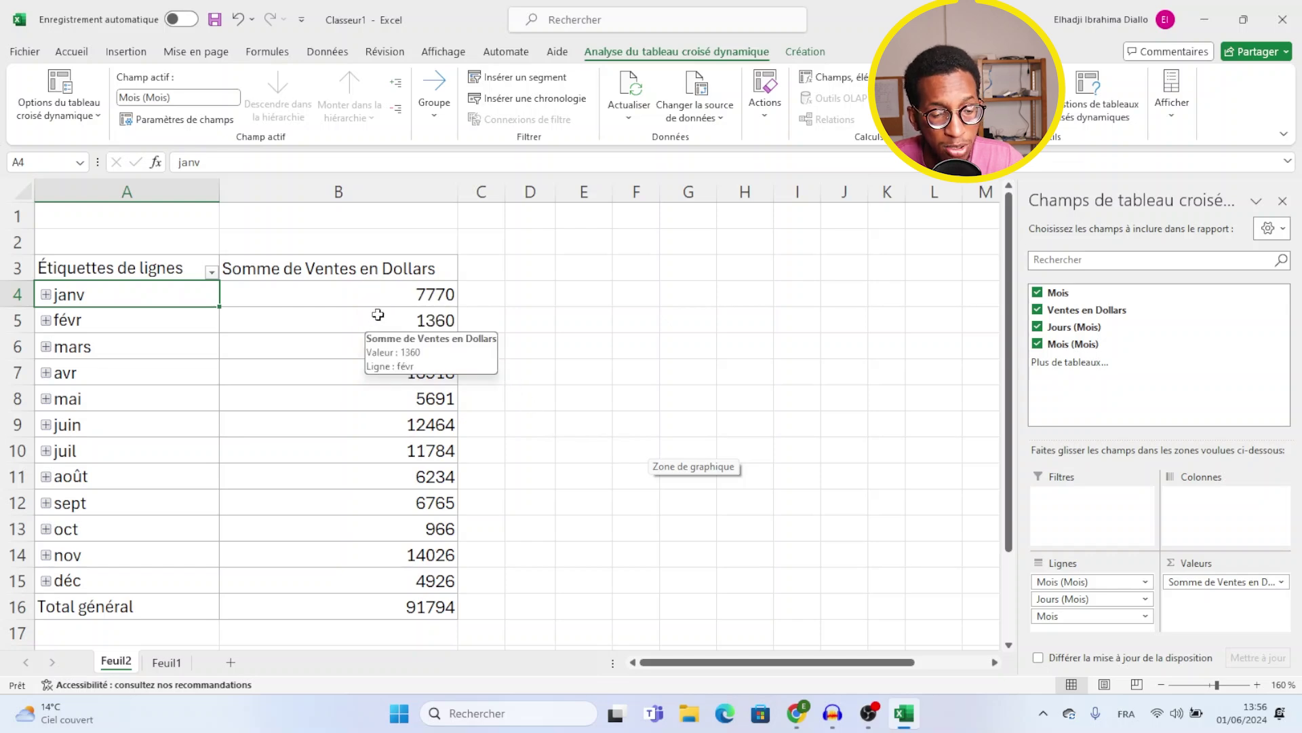
{"action": "left_click", "coordinate": [361, 268]}
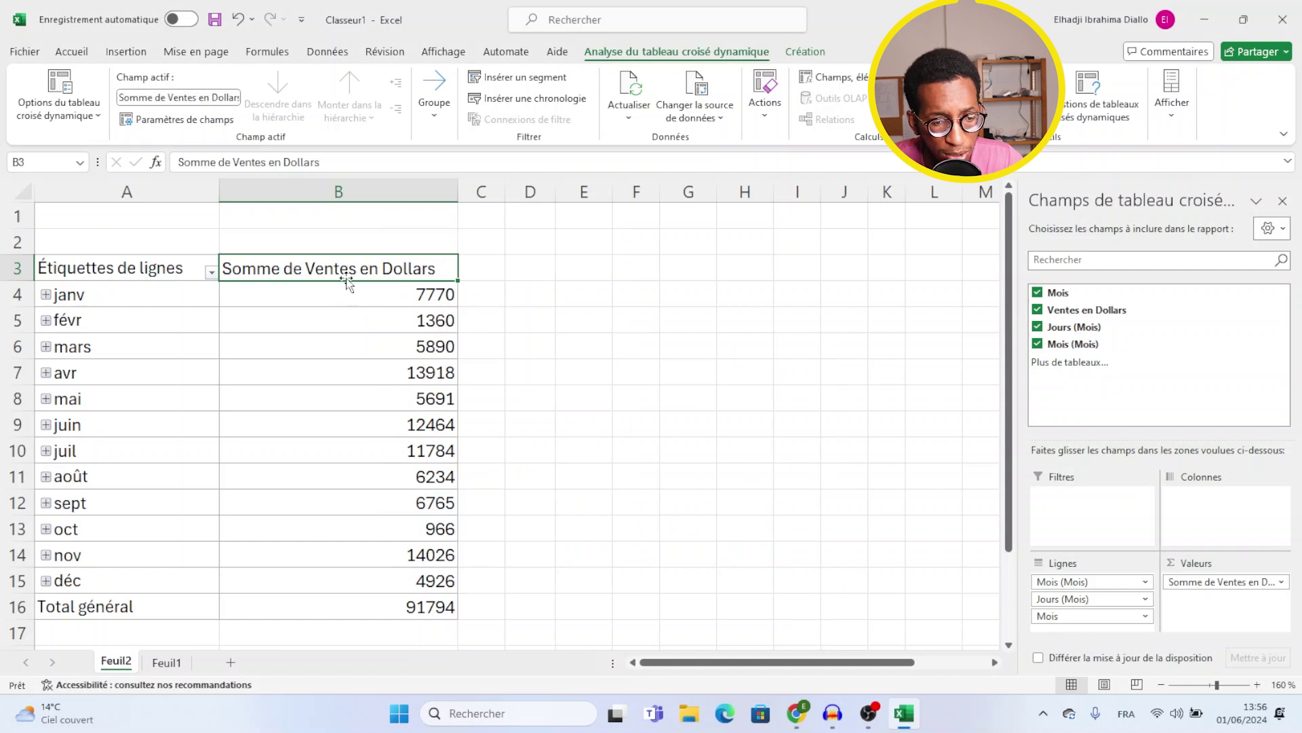
{"action": "right_click", "coordinate": [357, 272]}
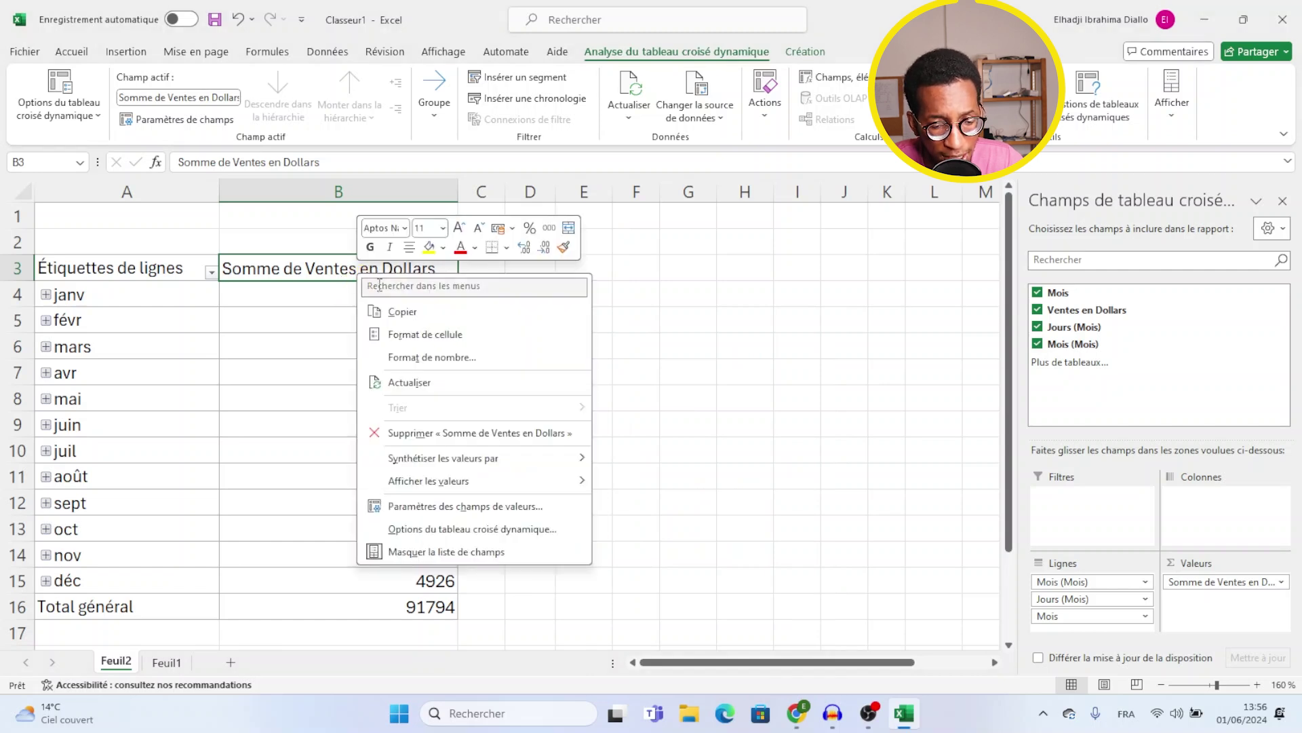
{"action": "mouse_move", "coordinate": [462, 485]}
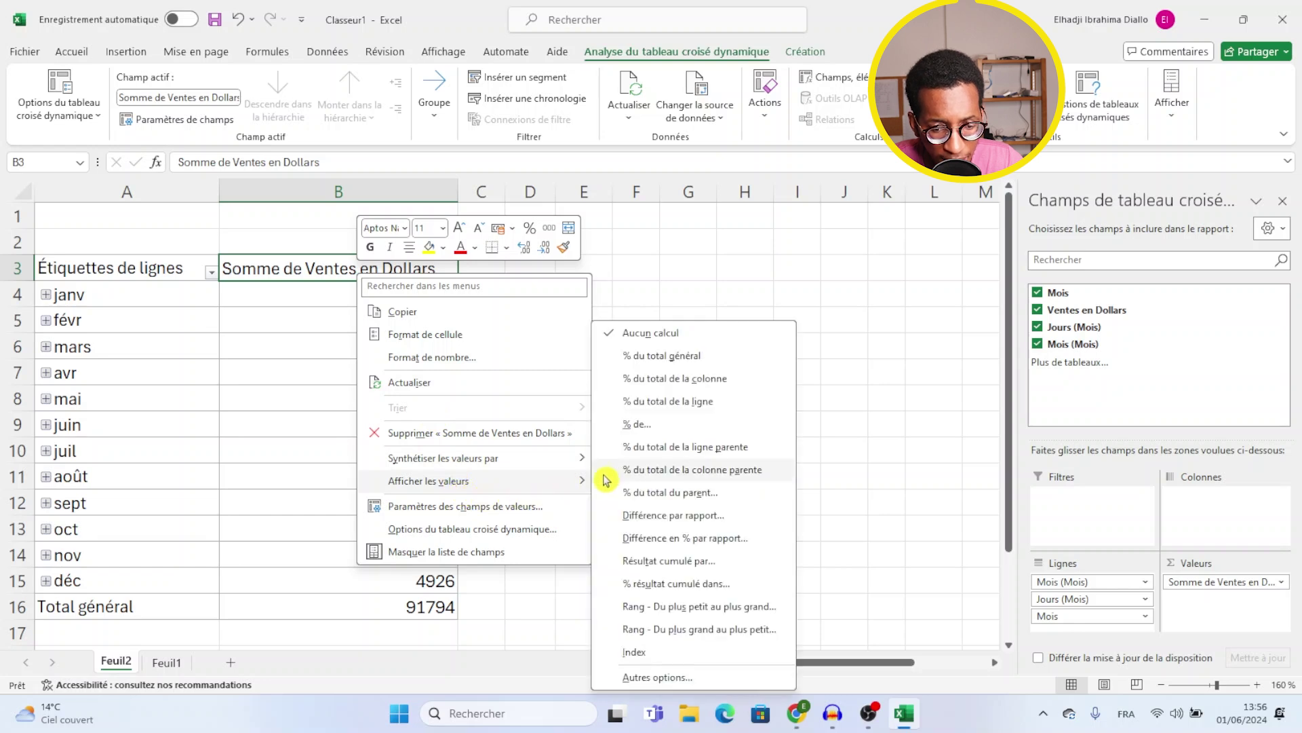
{"action": "left_click", "coordinate": [698, 361]}
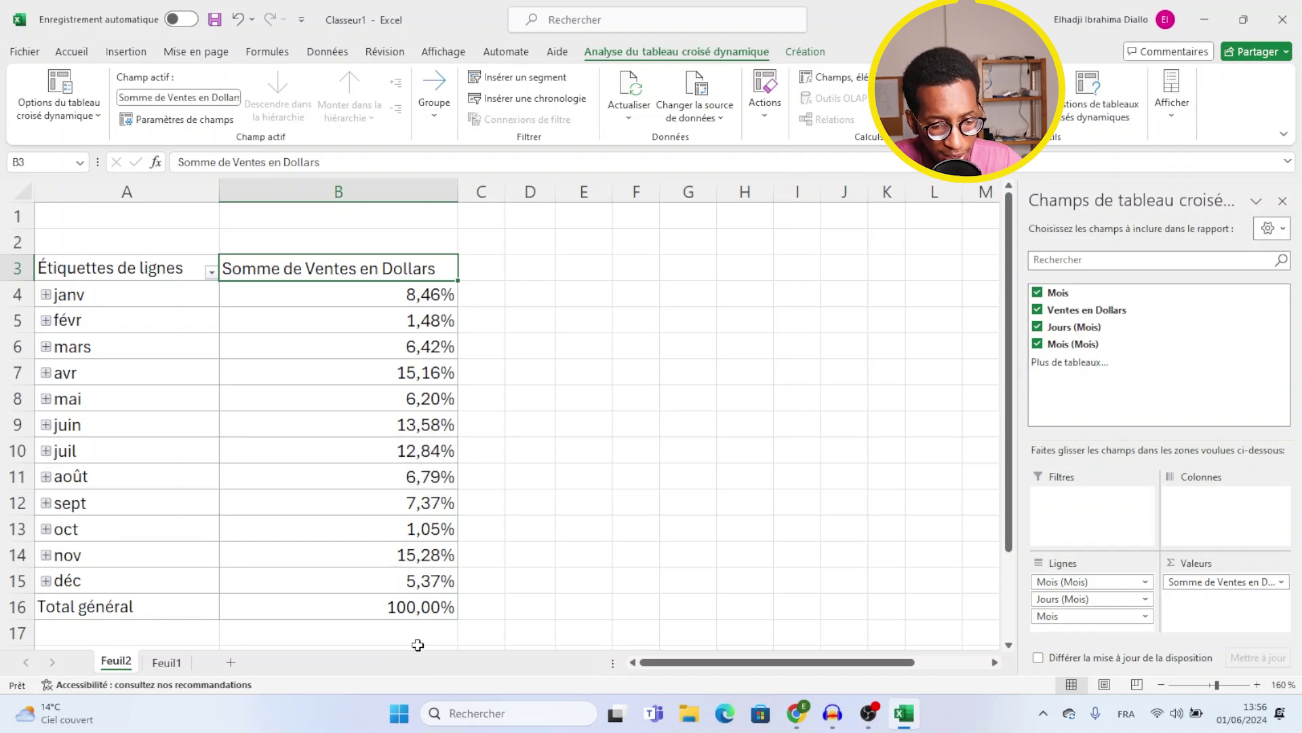
Set the display of the pivot table's Ventes en Dollars values back to Aucun calcul.
{"action": "right_click", "coordinate": [432, 267]}
{"action": "mouse_move", "coordinate": [650, 485]}
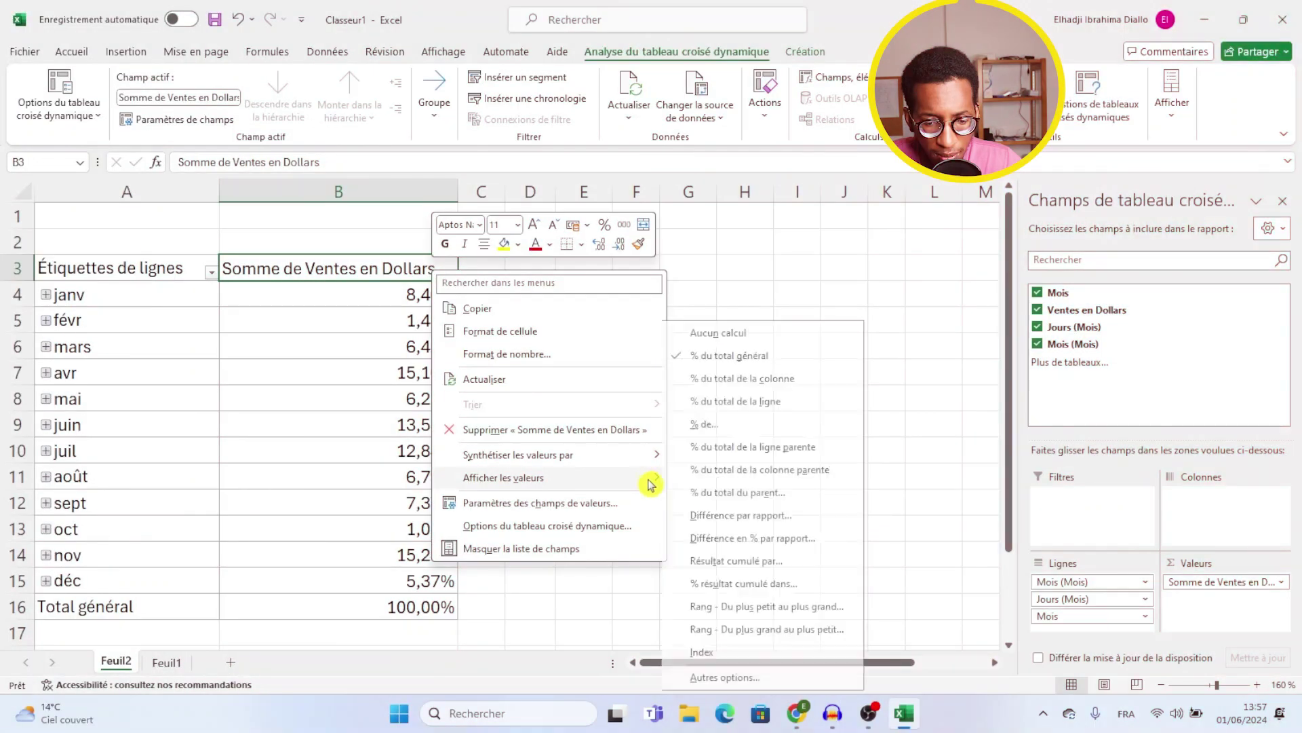
{"action": "left_click", "coordinate": [731, 335]}
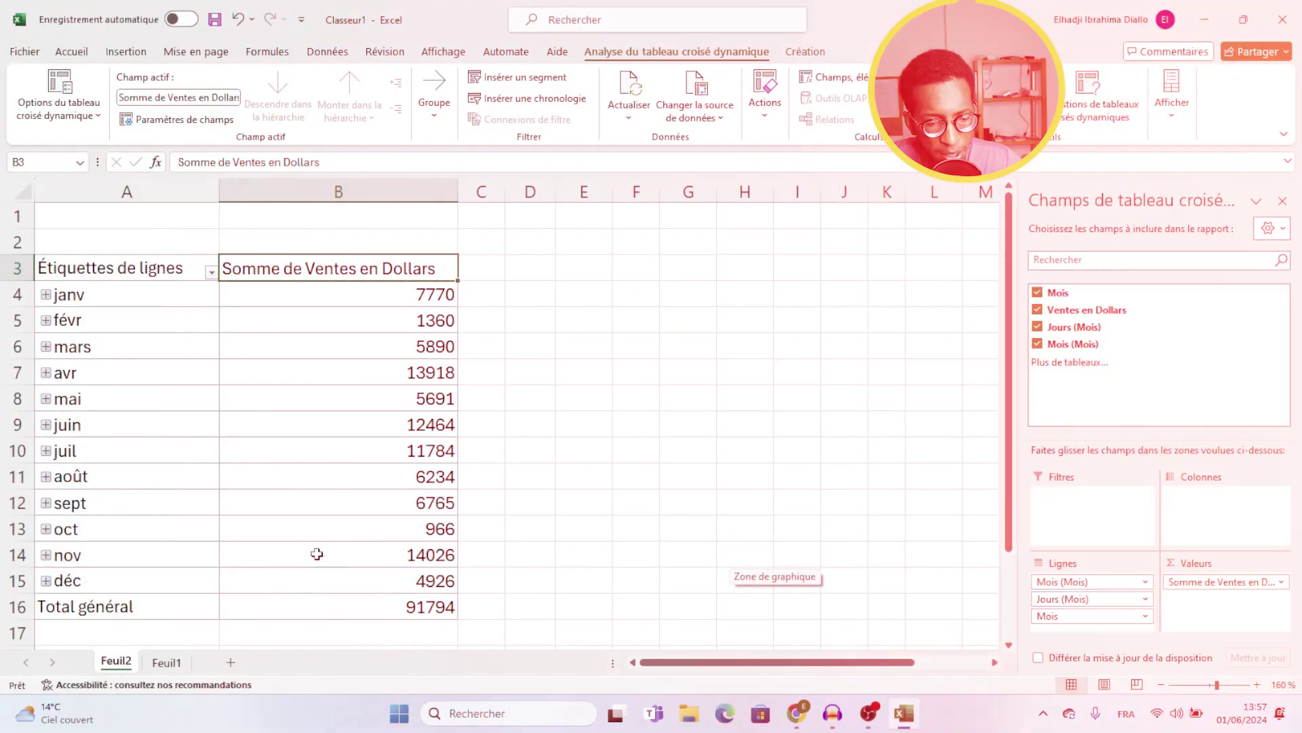
From Feuil1, share the workbook through OneDrive - Université d'Orléans, naming it Classeur 2 and accepting the possibly incompatible file format.
{"action": "left_click", "coordinate": [167, 662]}
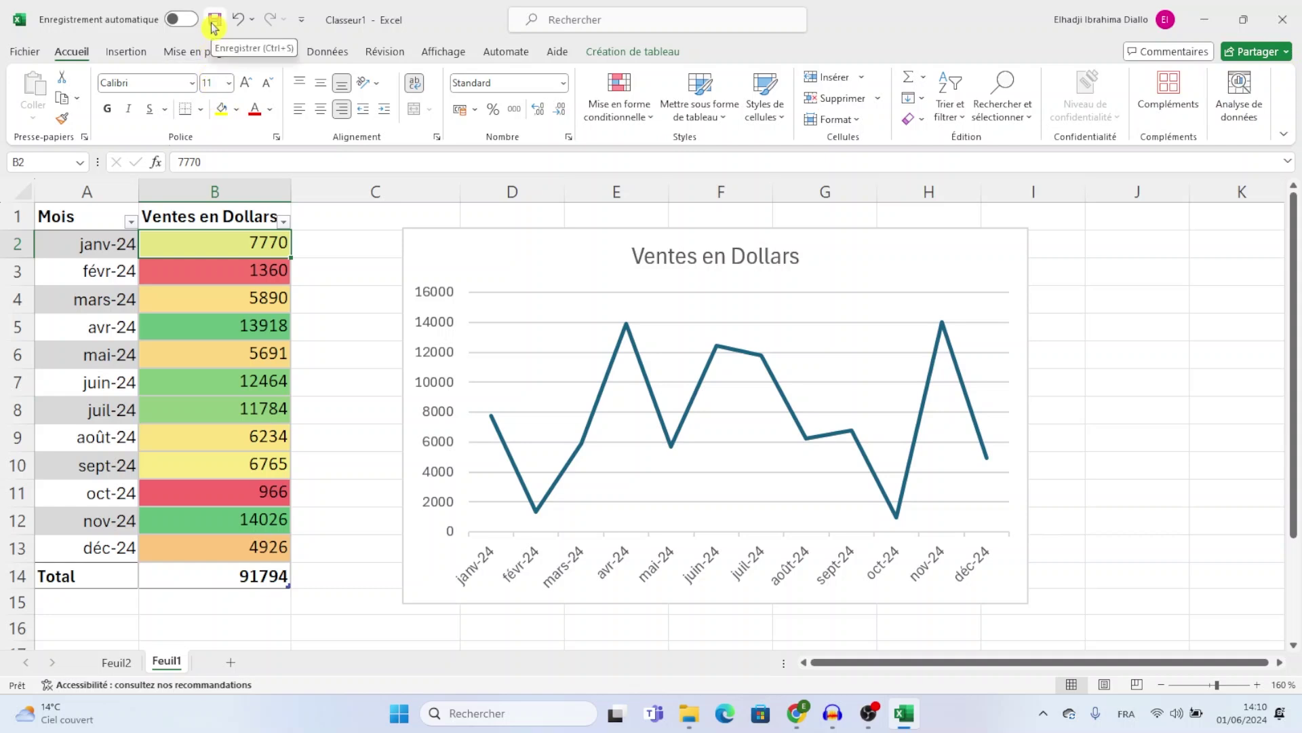
{"action": "left_click", "coordinate": [1239, 59]}
{"action": "left_click", "coordinate": [1202, 73]}
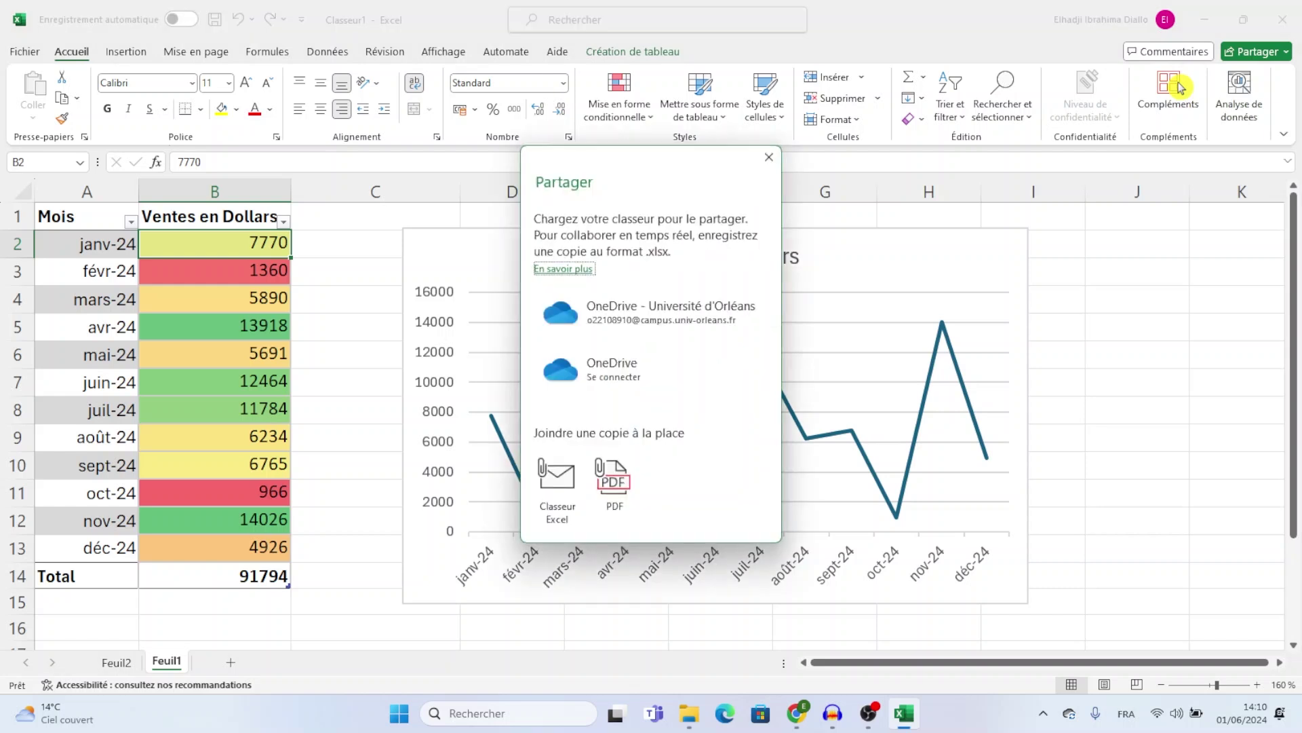
{"action": "left_click", "coordinate": [709, 309]}
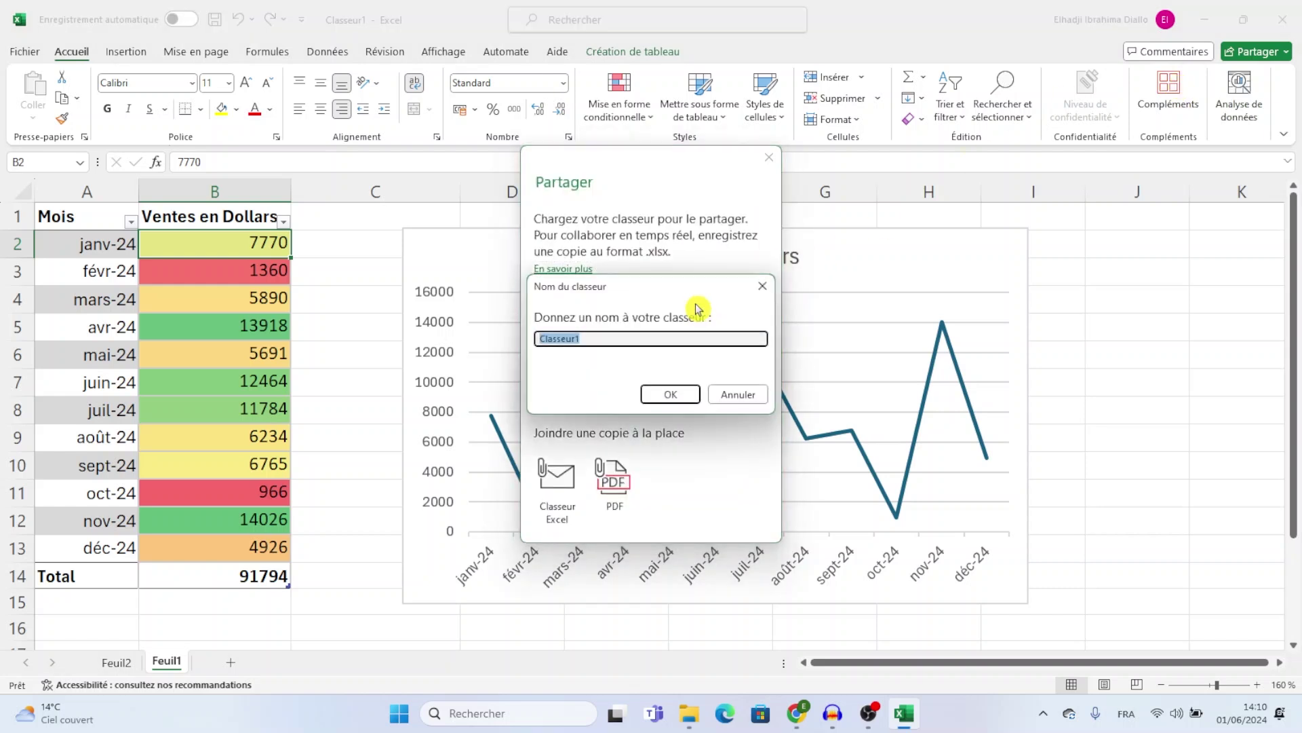
{"action": "left_click", "coordinate": [646, 339]}
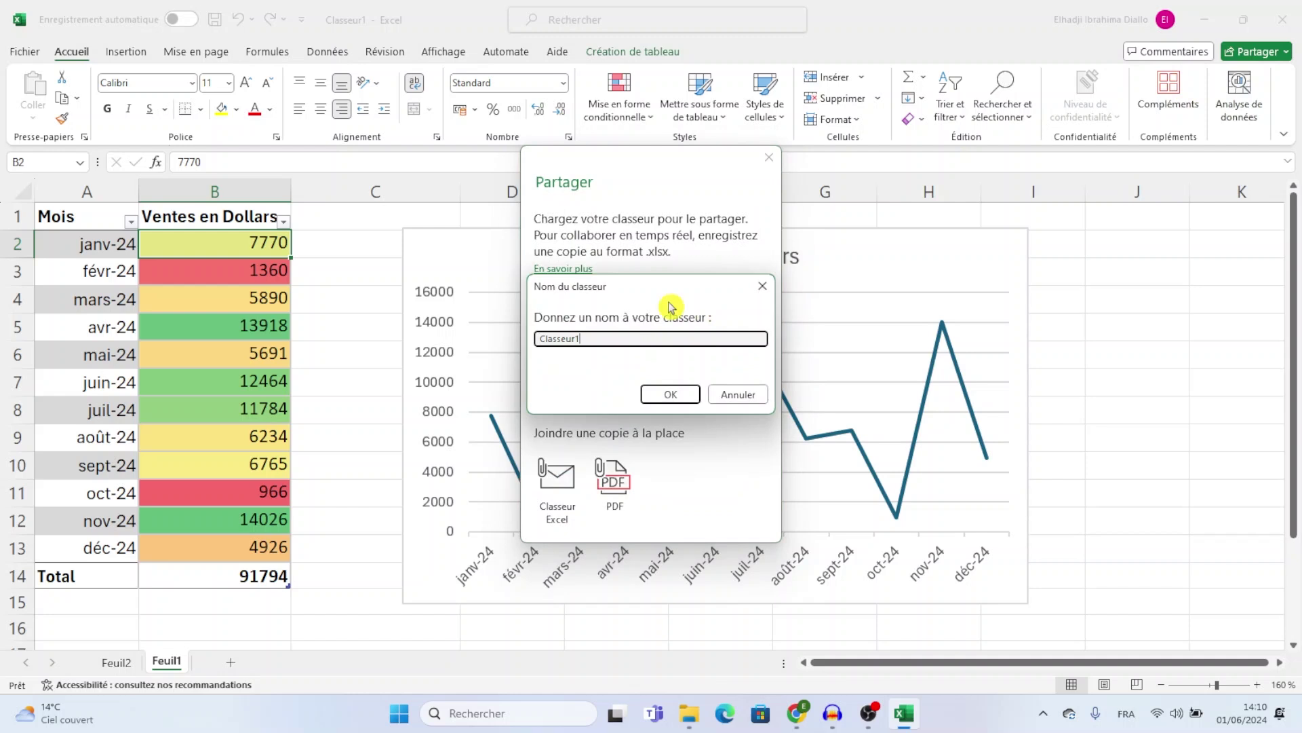
{"action": "key", "text": "BackSpace"}
{"action": "left_click", "coordinate": [670, 394]}
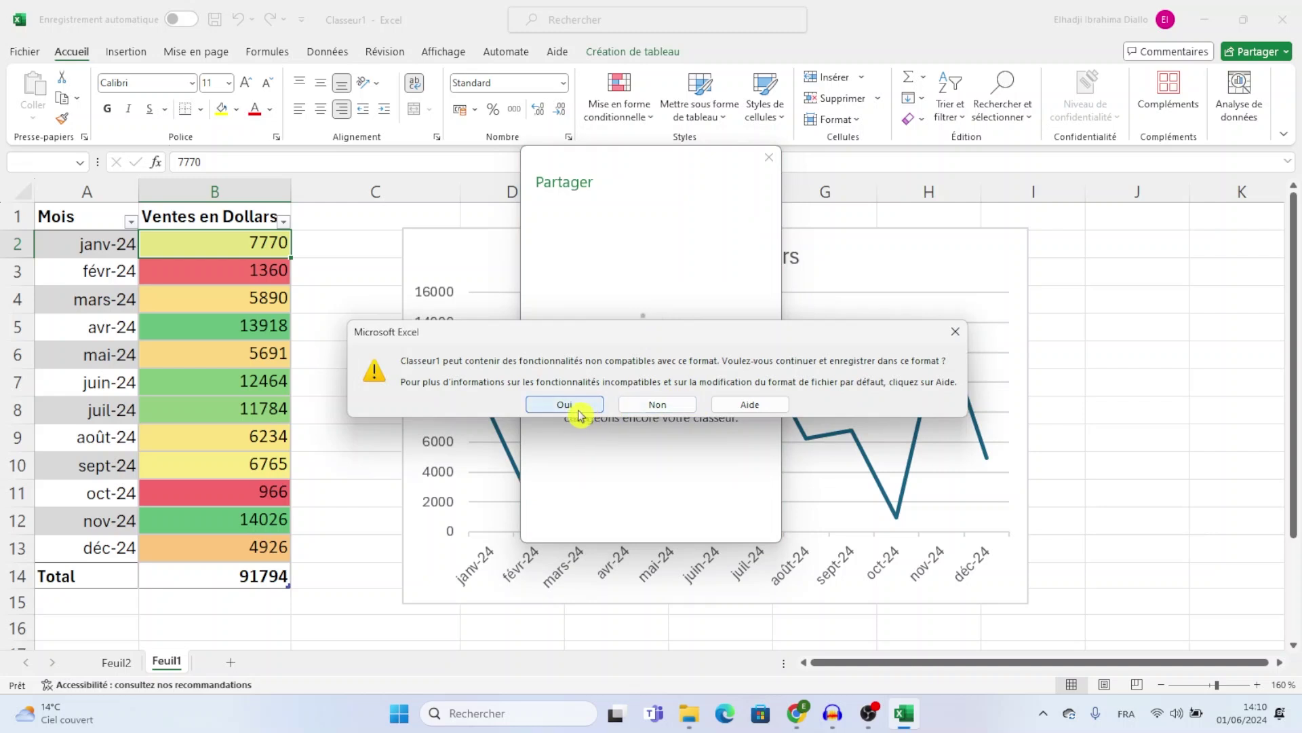
{"action": "left_click", "coordinate": [579, 409]}
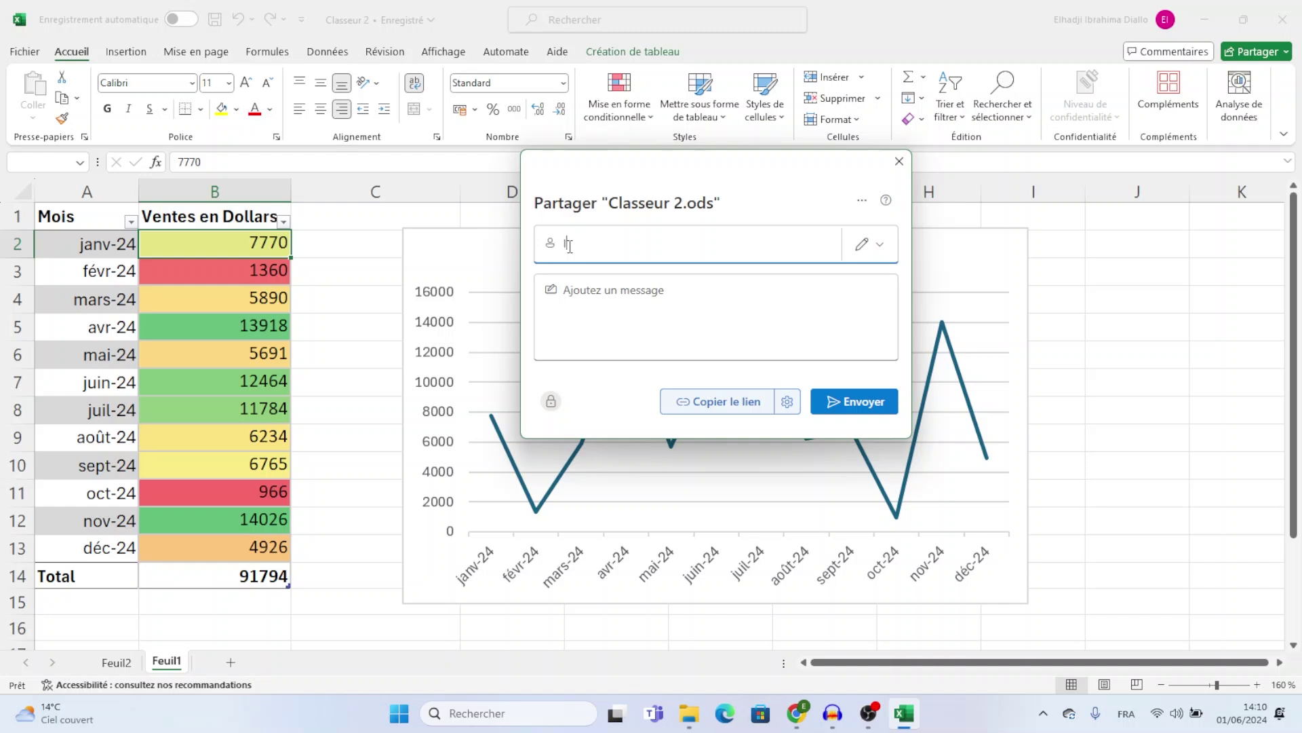
Pick a suggested recipient for the sharing invitation of Classeur 2.ods, and close the invitation without sending it.
{"action": "type", "text": "e"}
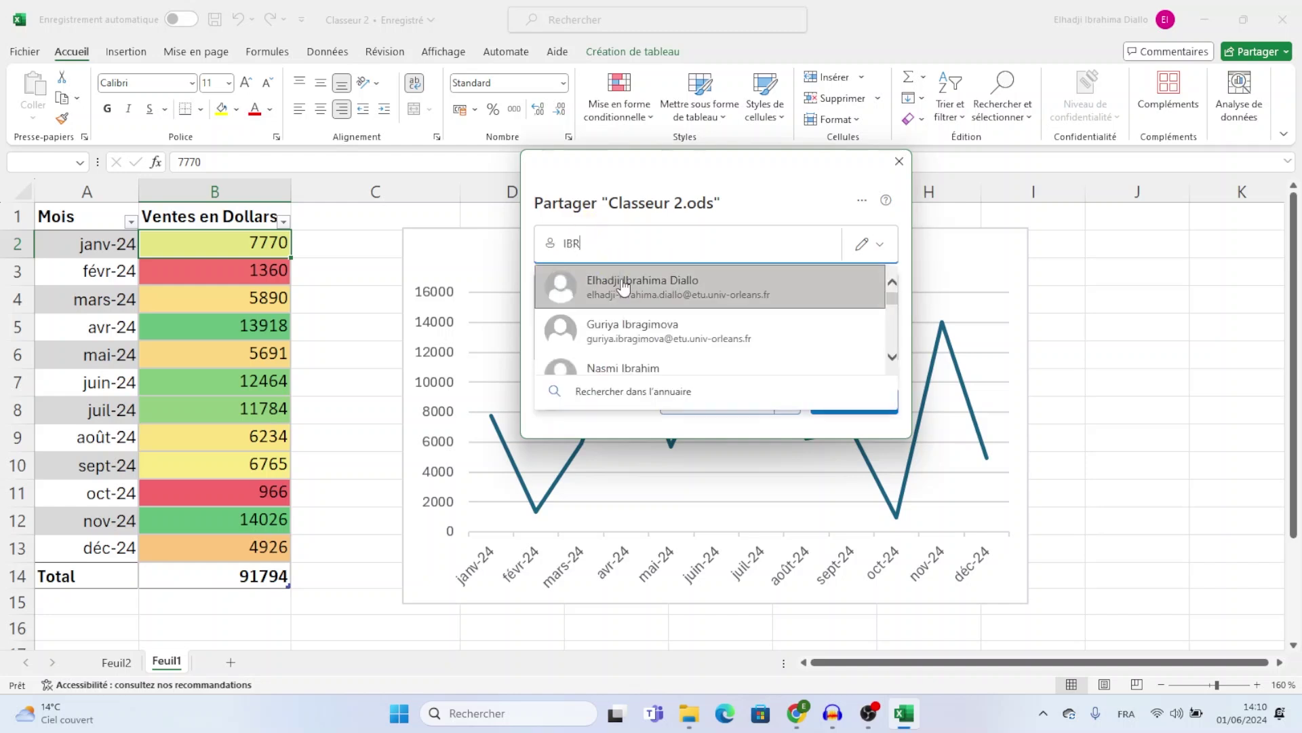
{"action": "left_click", "coordinate": [667, 335]}
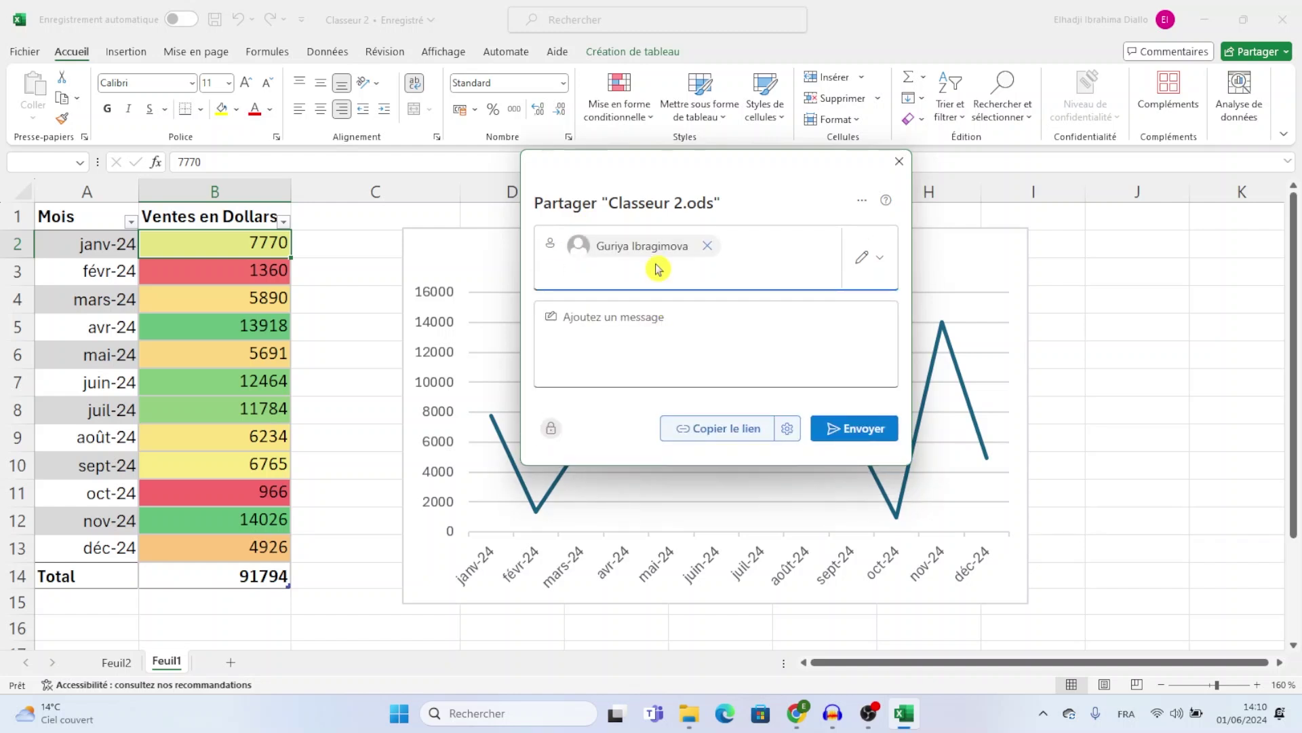
{"action": "left_click", "coordinate": [657, 269]}
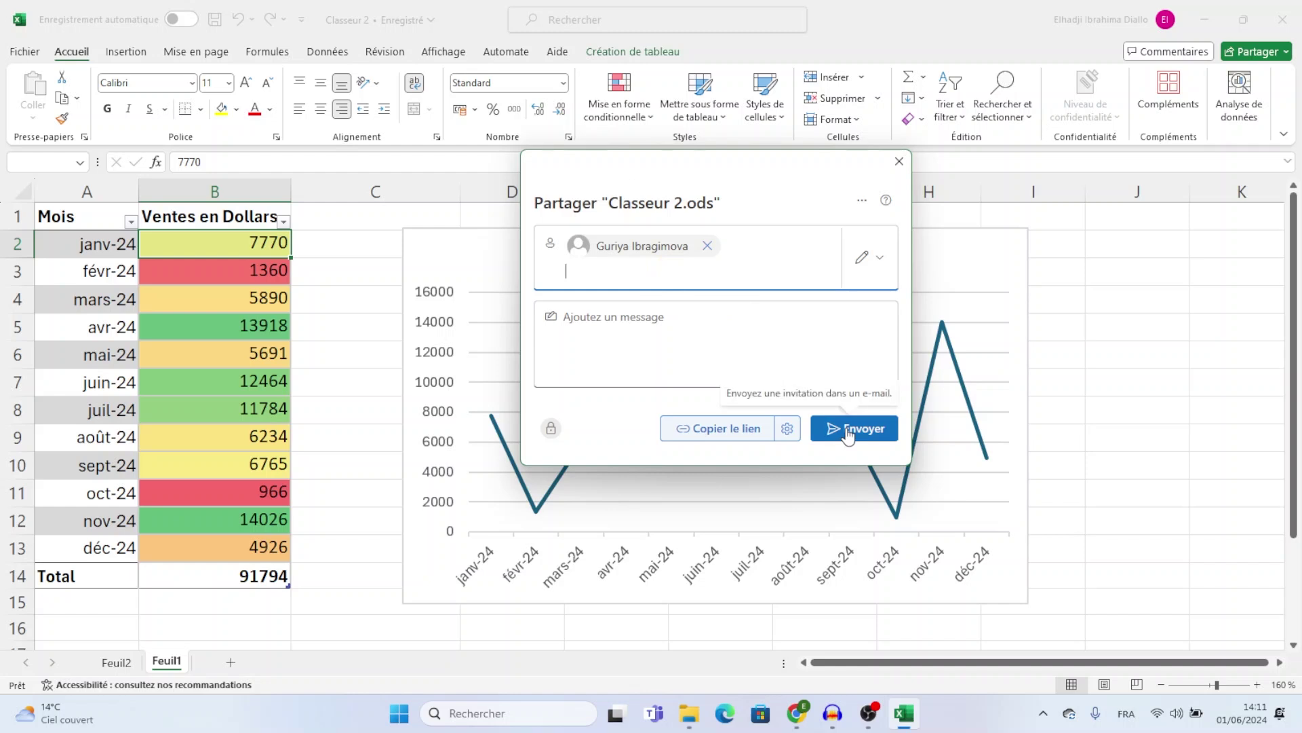
{"action": "left_click", "coordinate": [899, 161]}
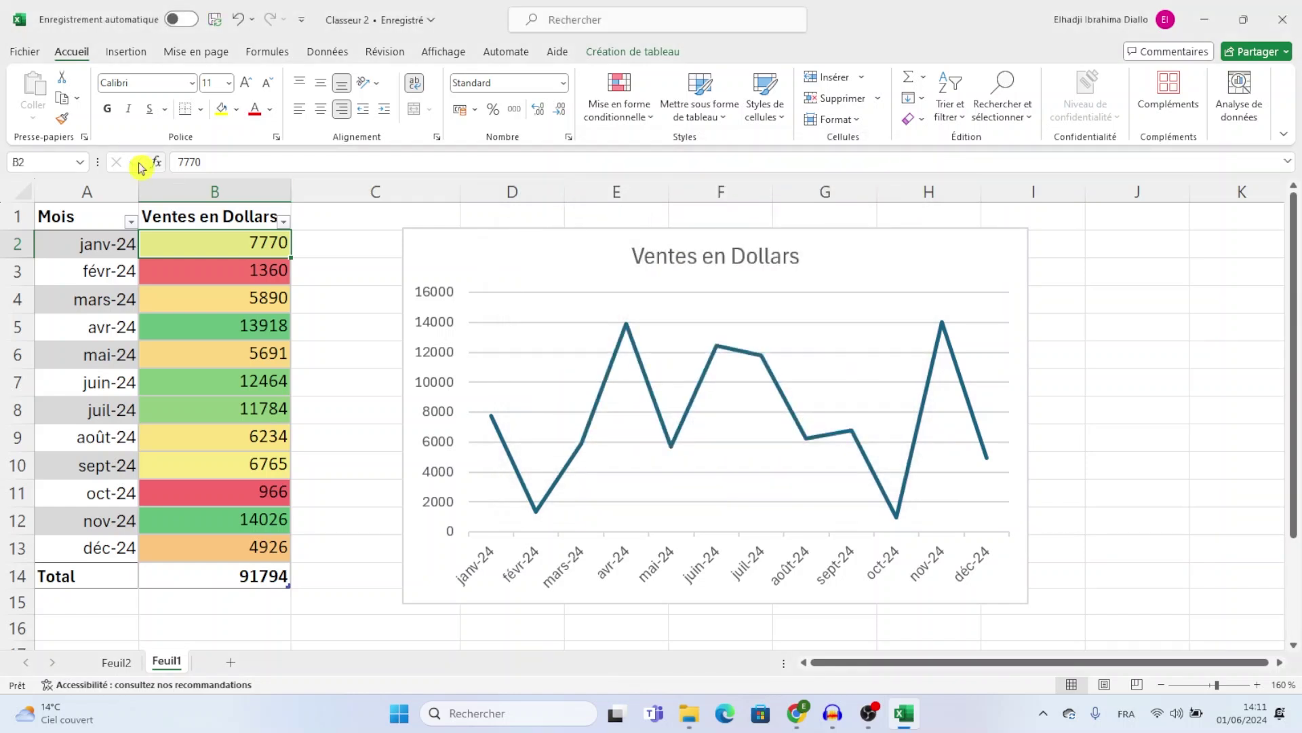
Save the workbook Classeur 2, keeping its current .ods format.
{"action": "left_click", "coordinate": [24, 53]}
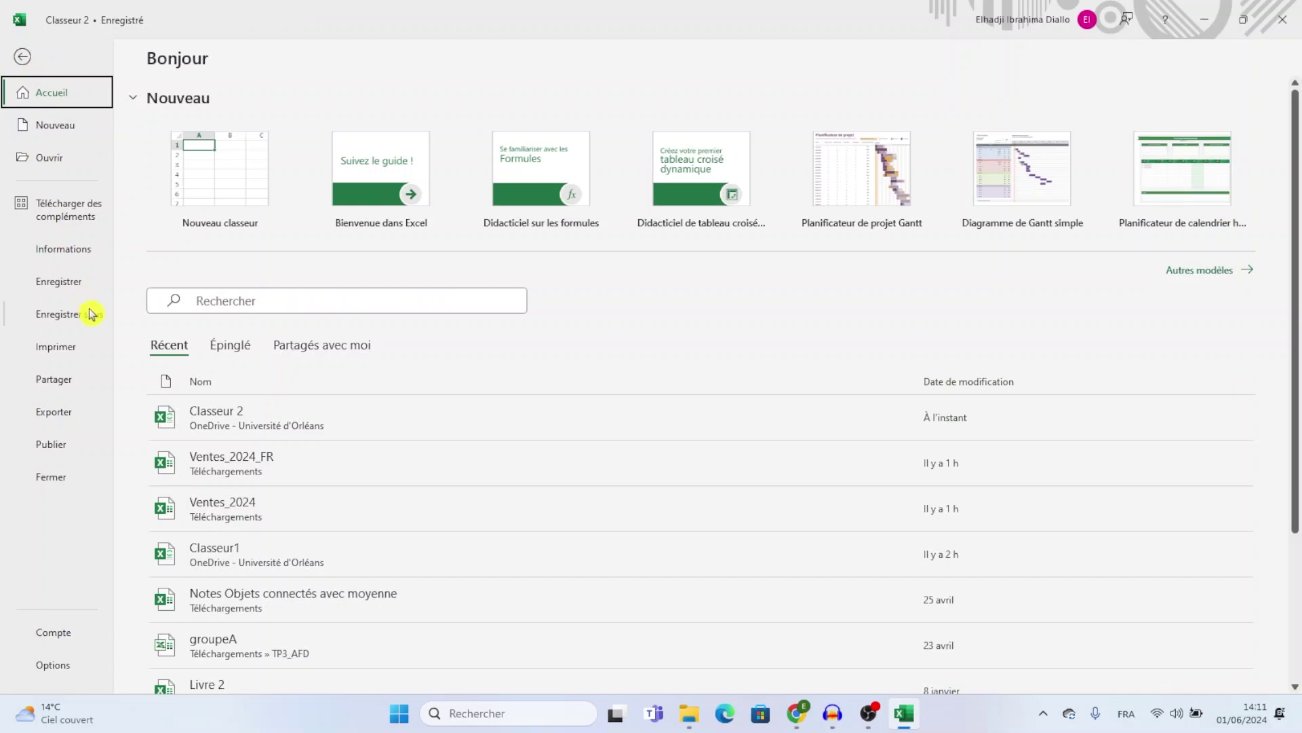
{"action": "left_click", "coordinate": [62, 282]}
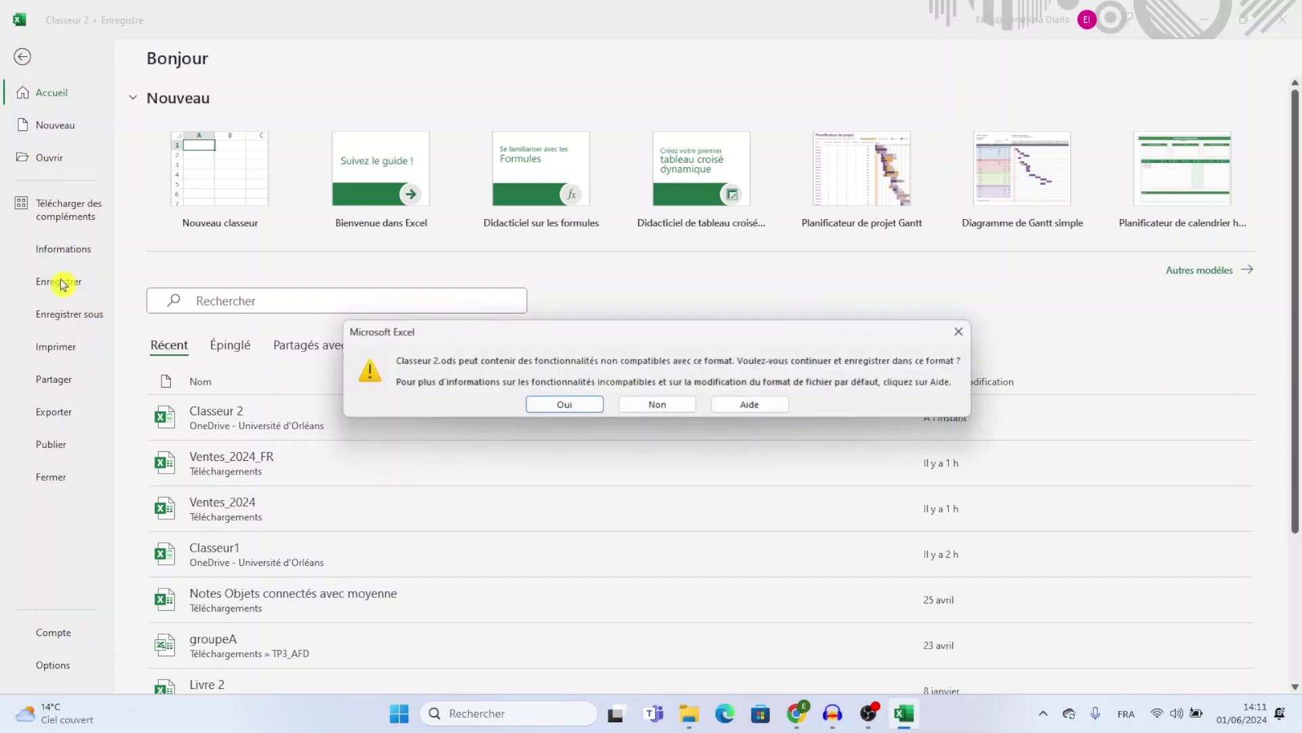
{"action": "left_click", "coordinate": [543, 404]}
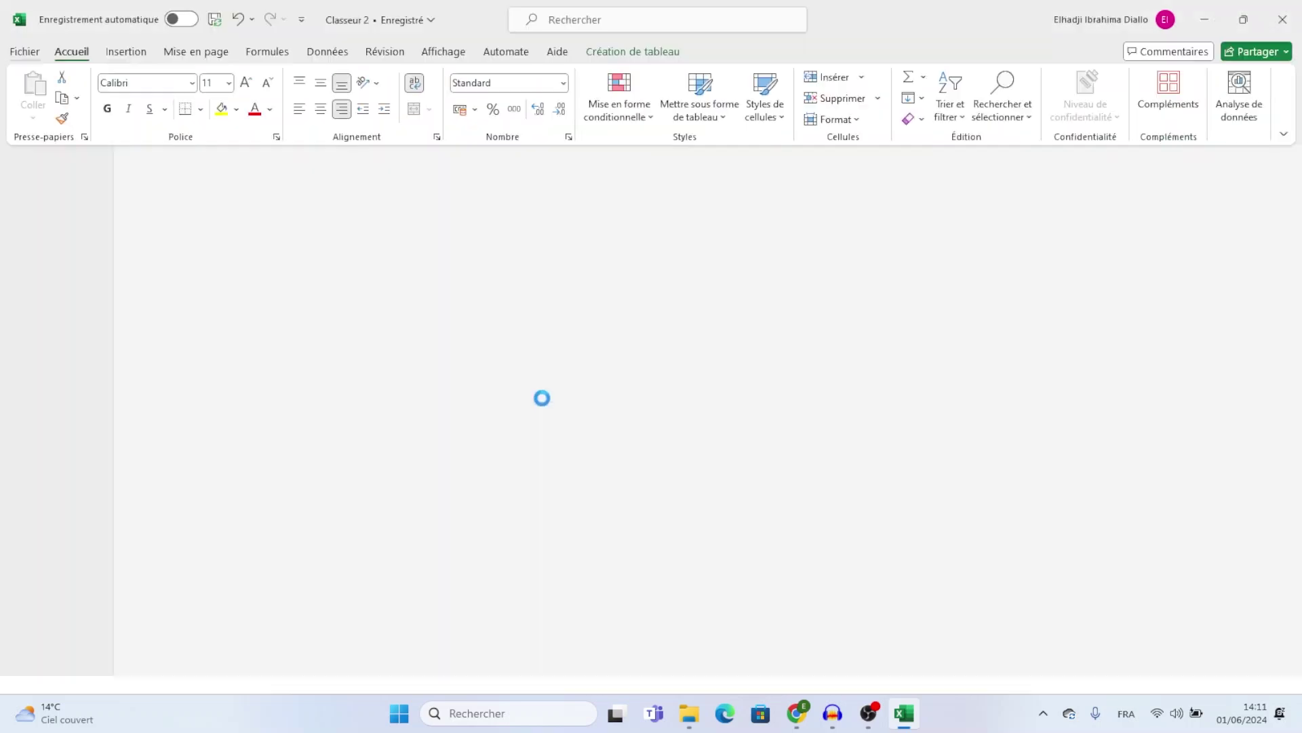